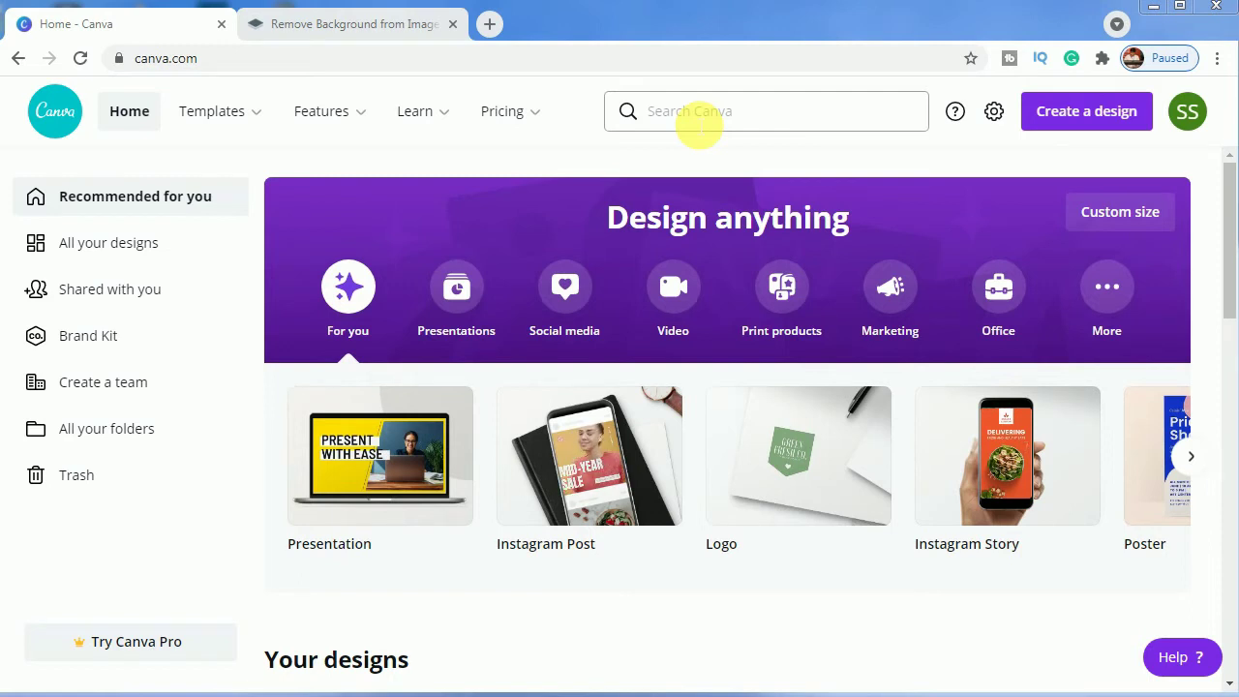
Create a new 1000 × 1500 px Pinterest Pin design by searching 'pinterest pin'
left_click(698, 125)
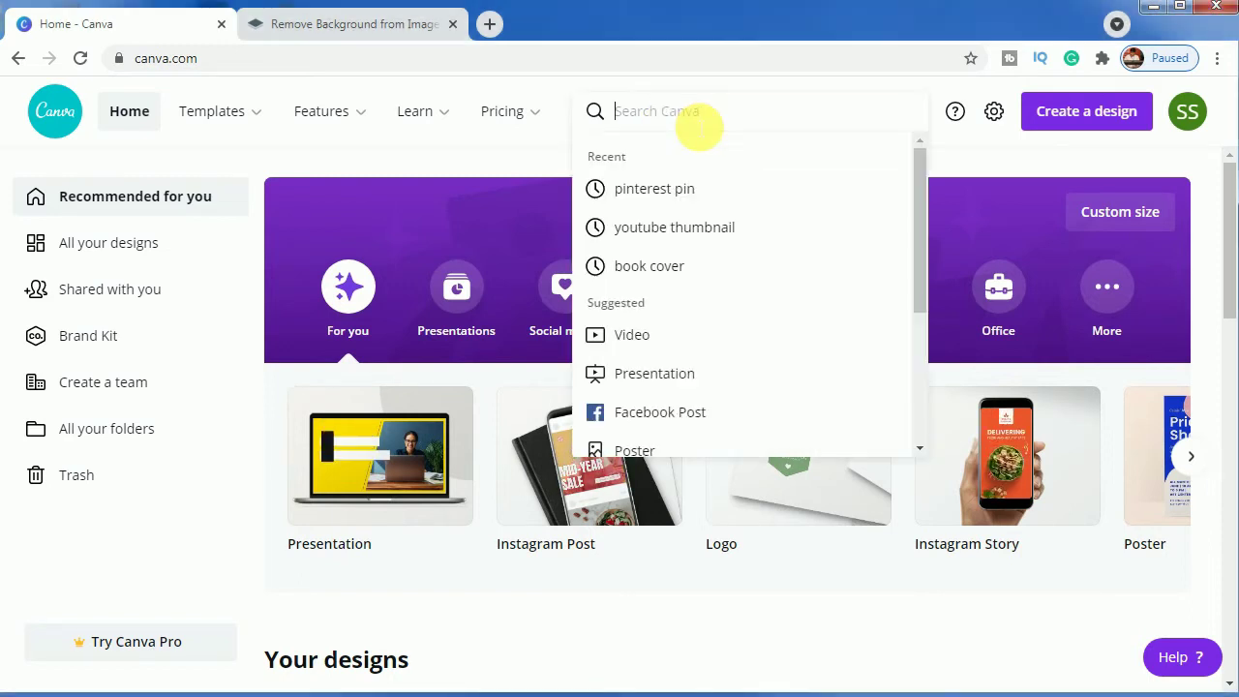
type("pint")
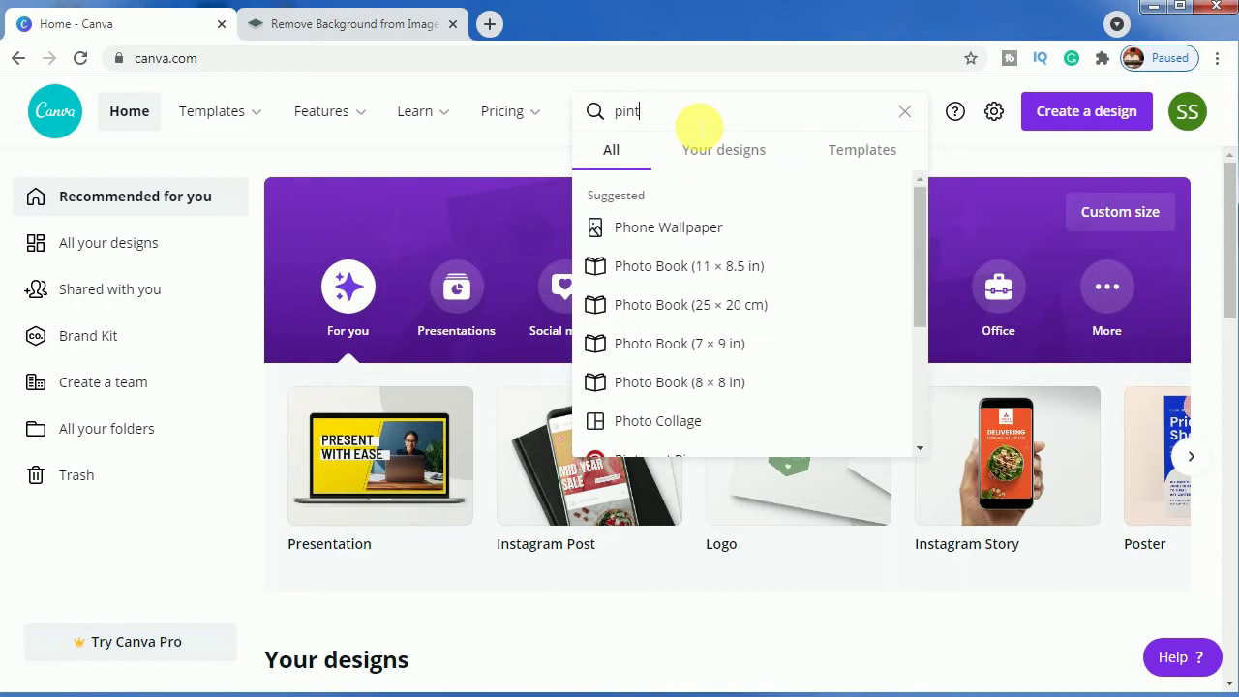
type("erest pin")
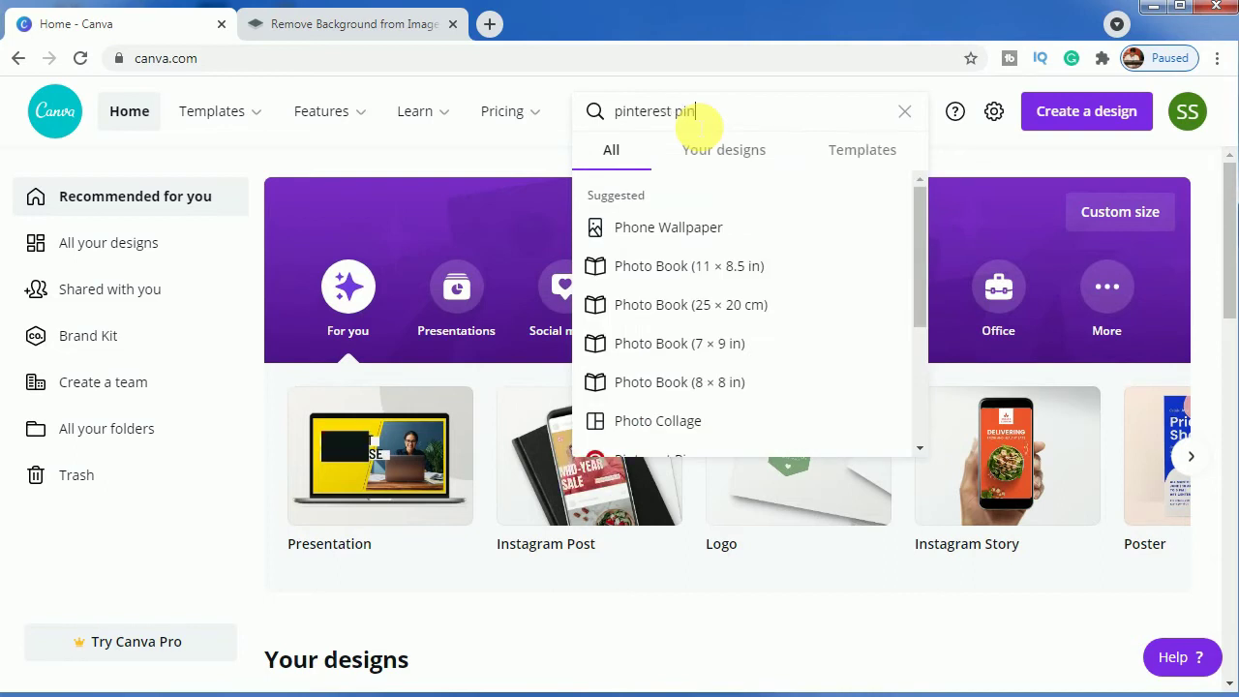
left_click(667, 232)
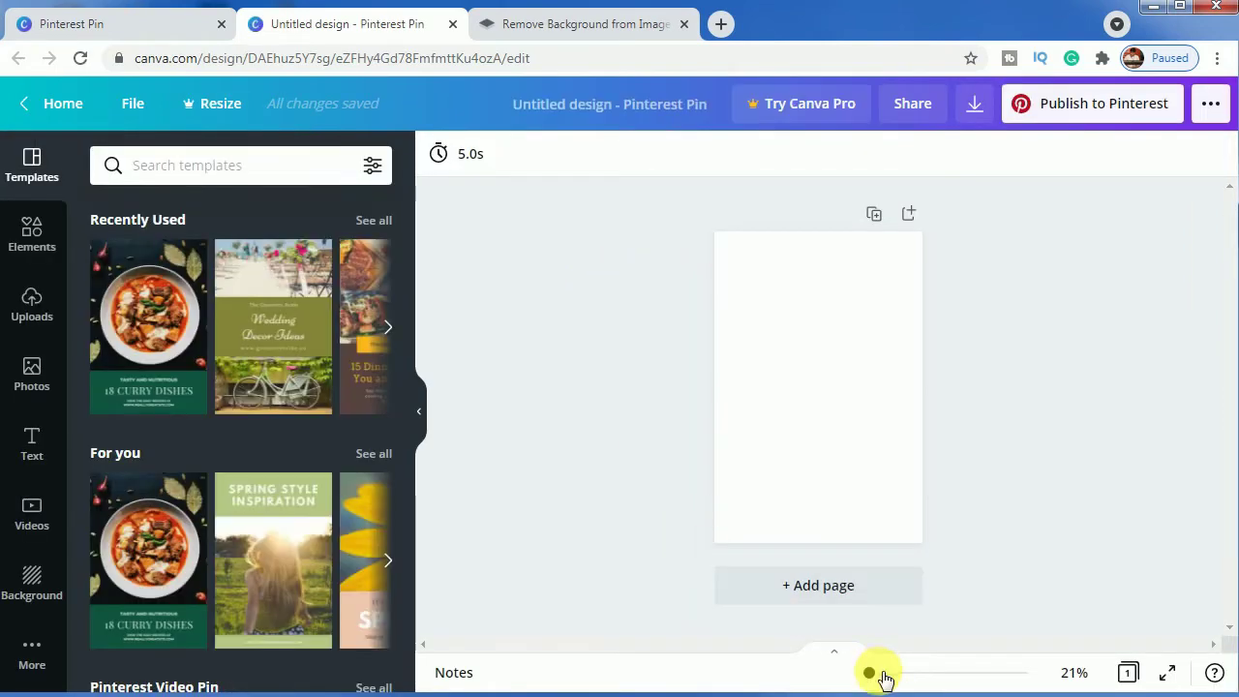
Set the editor zoom to 30% and adjust the scroll on the blank Pin page
left_click_drag(877, 678, 874, 676)
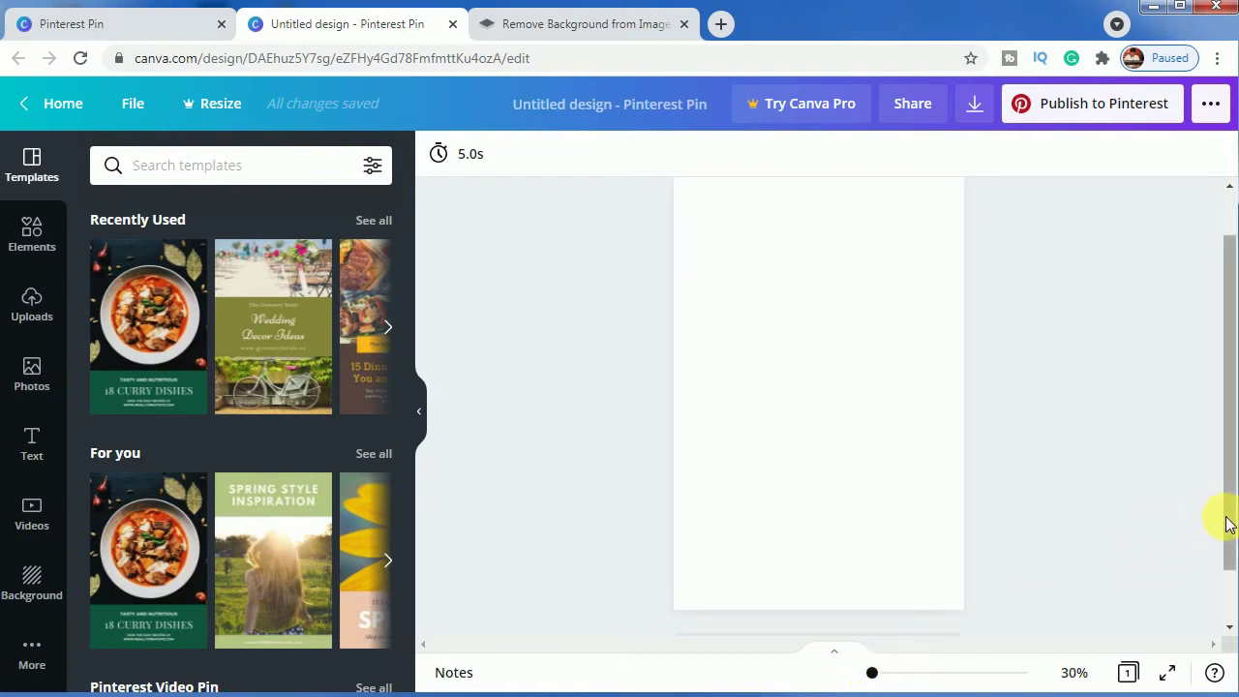
left_click_drag(1227, 523, 1226, 512)
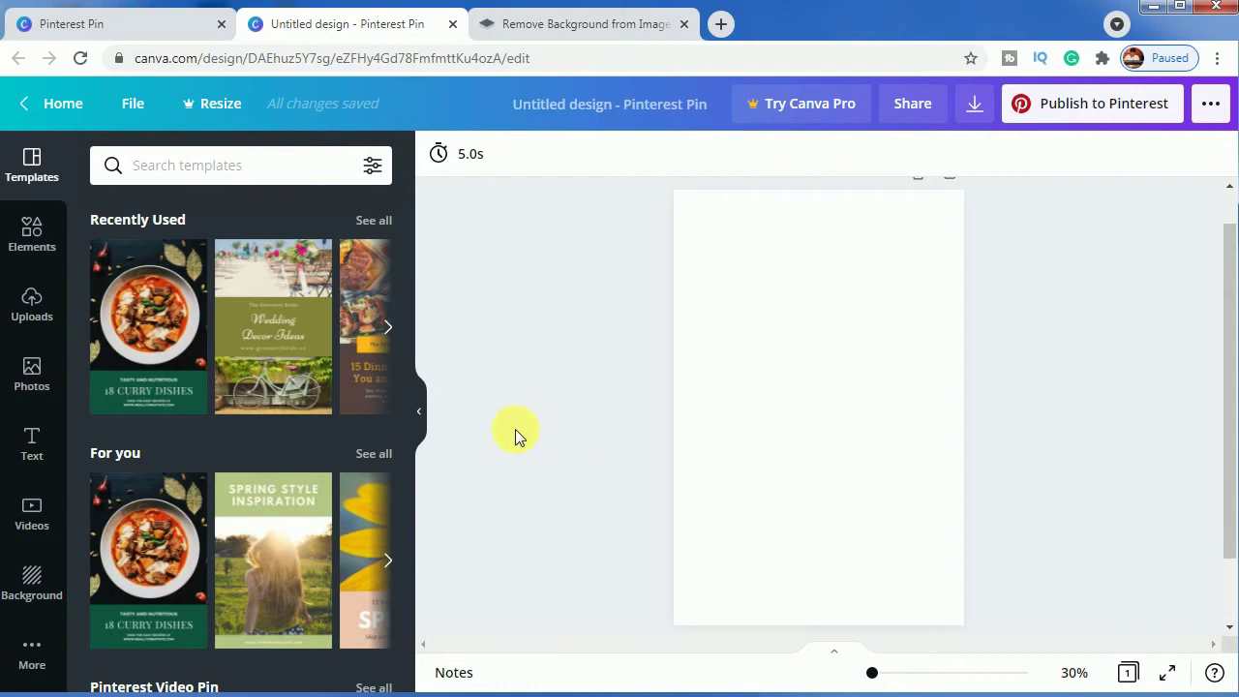
Place the blue-jacket photo from Uploads, view its effects, then delete it from the page
left_click(34, 313)
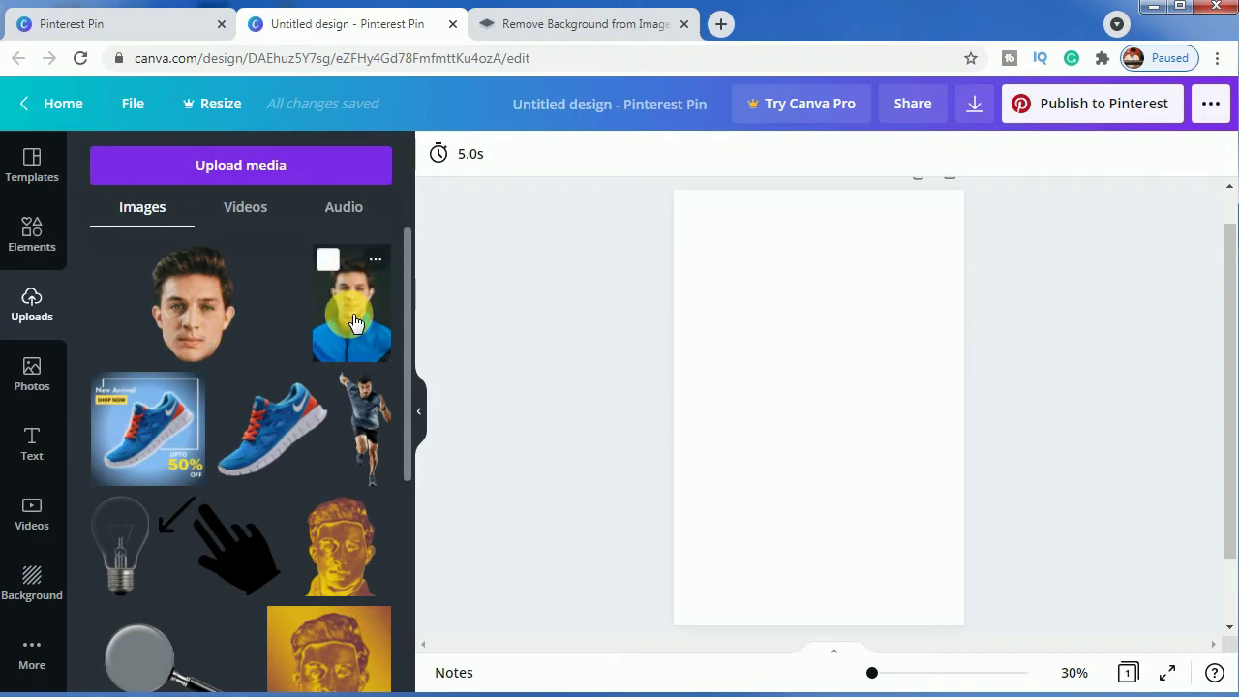
left_click(355, 323)
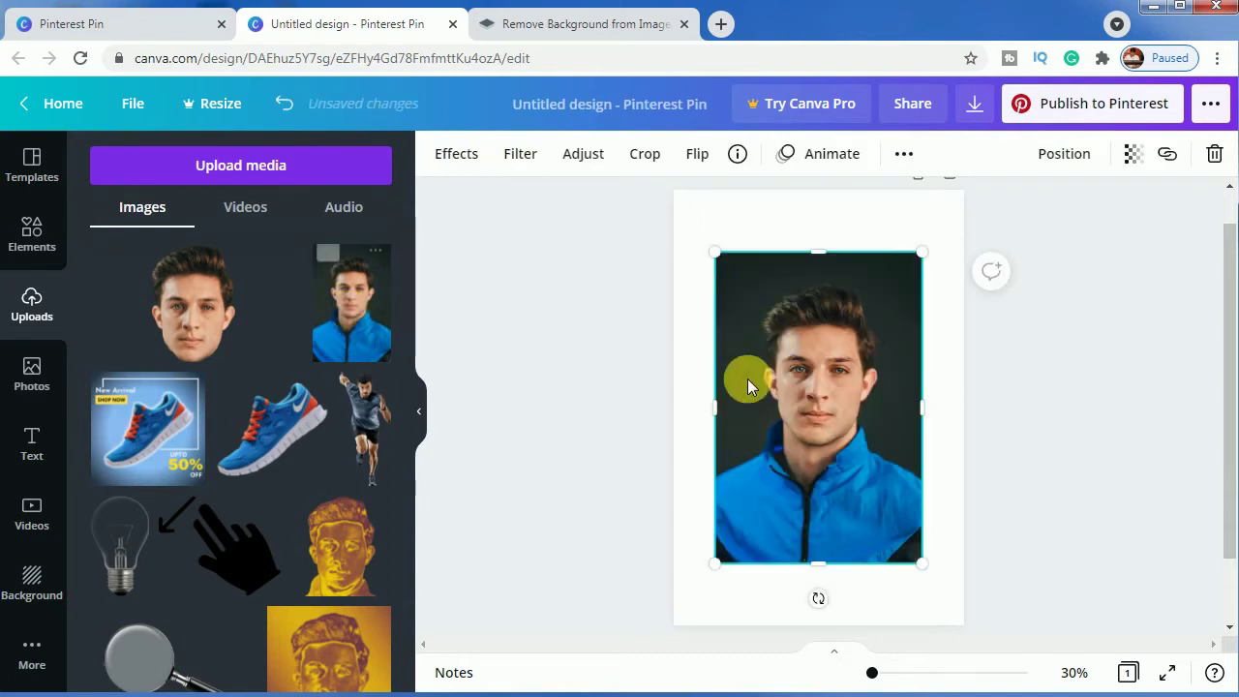
left_click(472, 166)
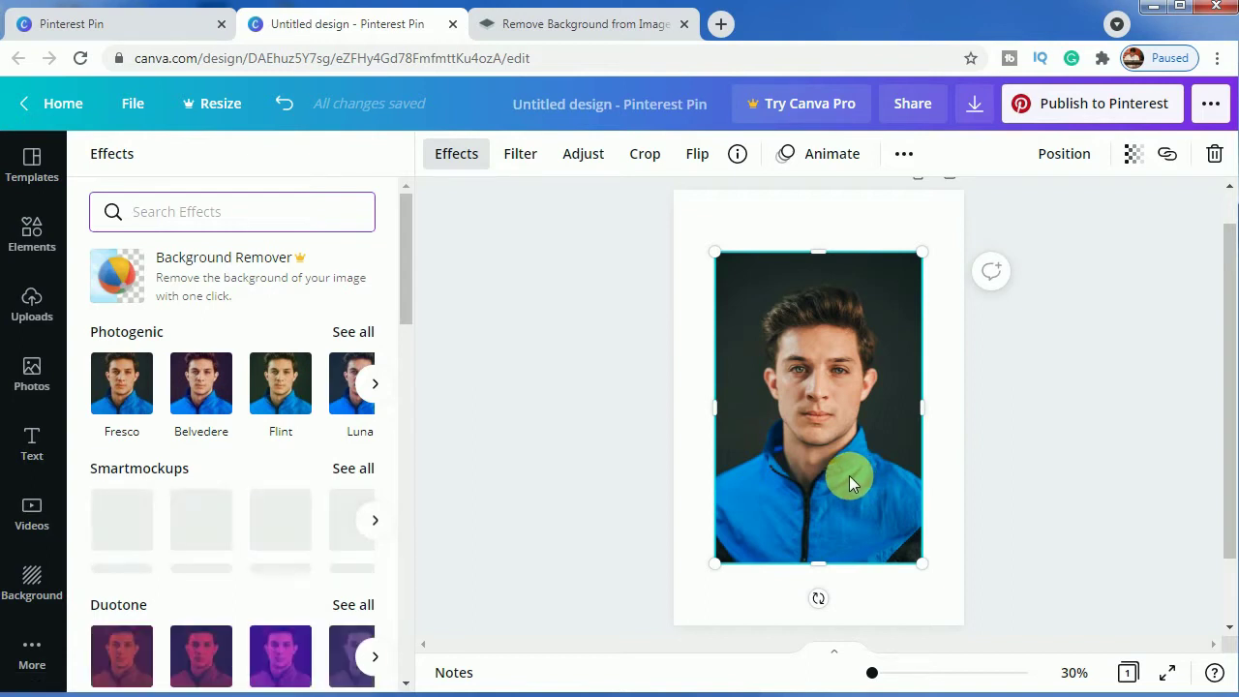
left_click(853, 389)
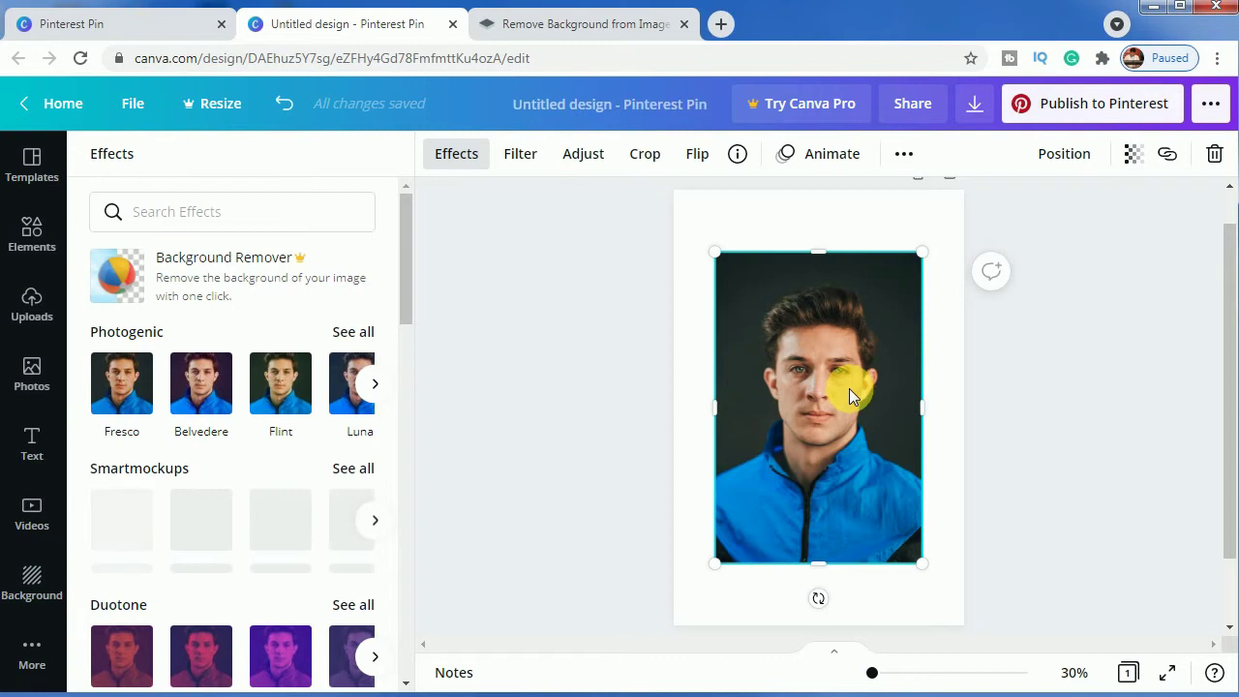
key("Delete")
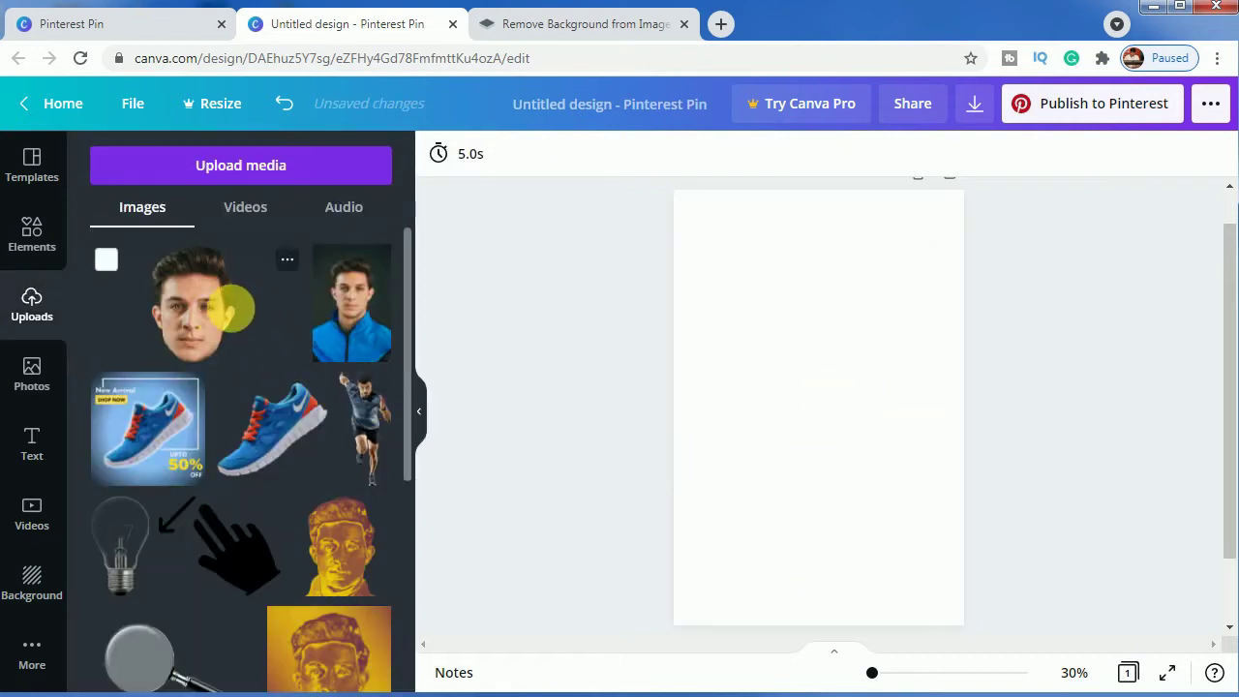
Upload the blue-jacket portrait to remove.bg for background removal
left_click(539, 23)
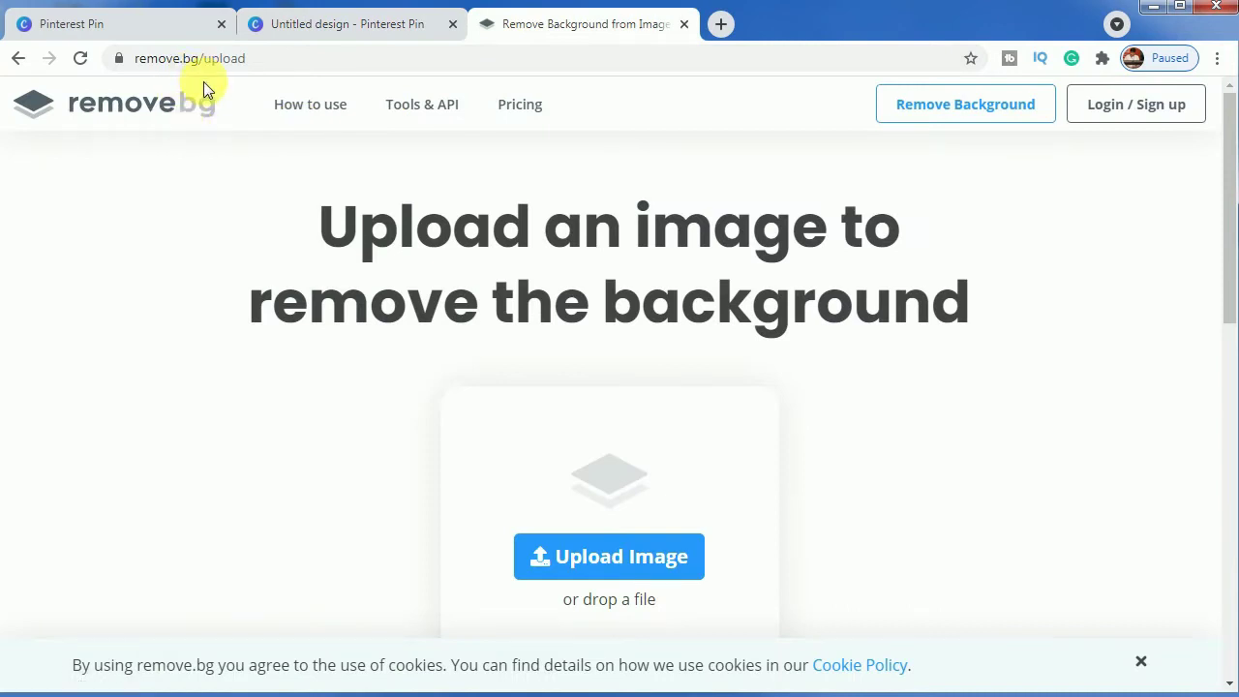
left_click(605, 566)
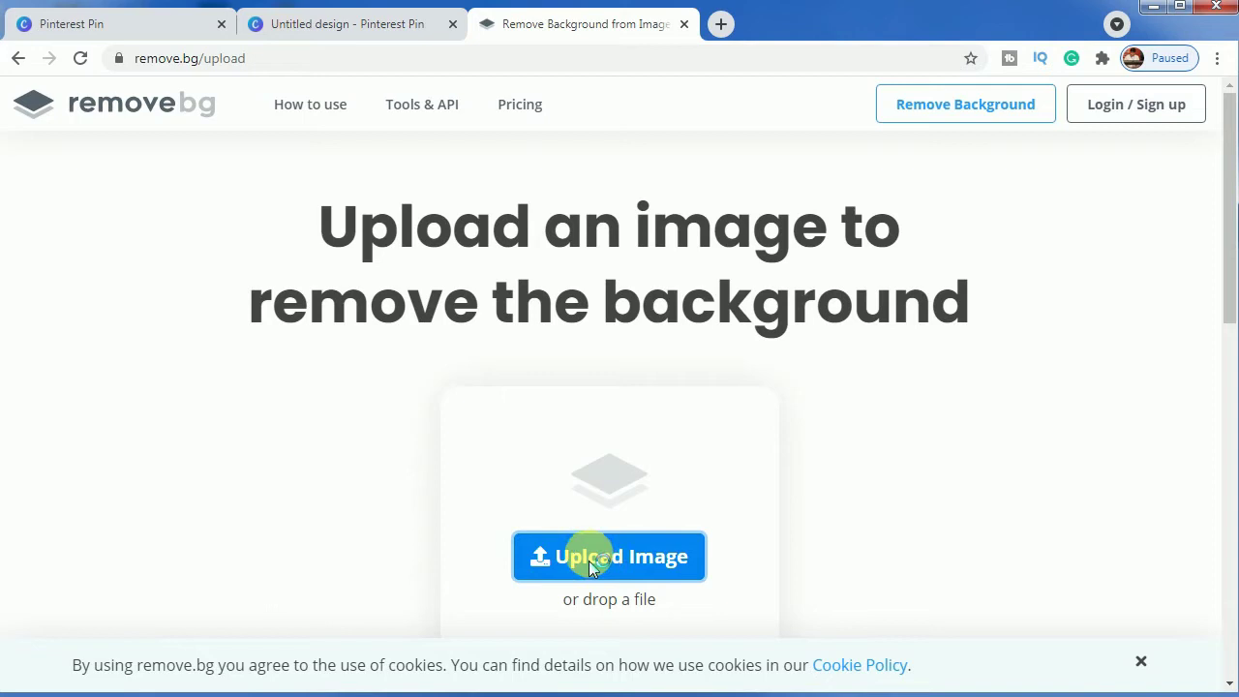
left_click(245, 184)
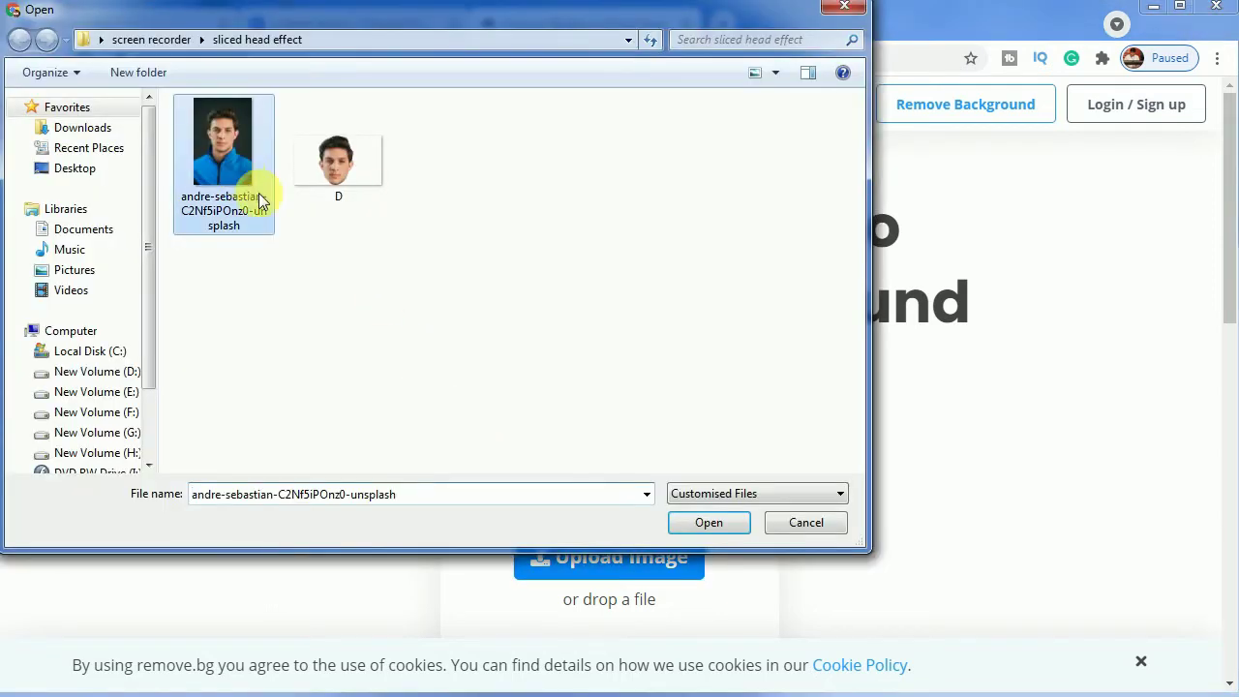
left_click(708, 527)
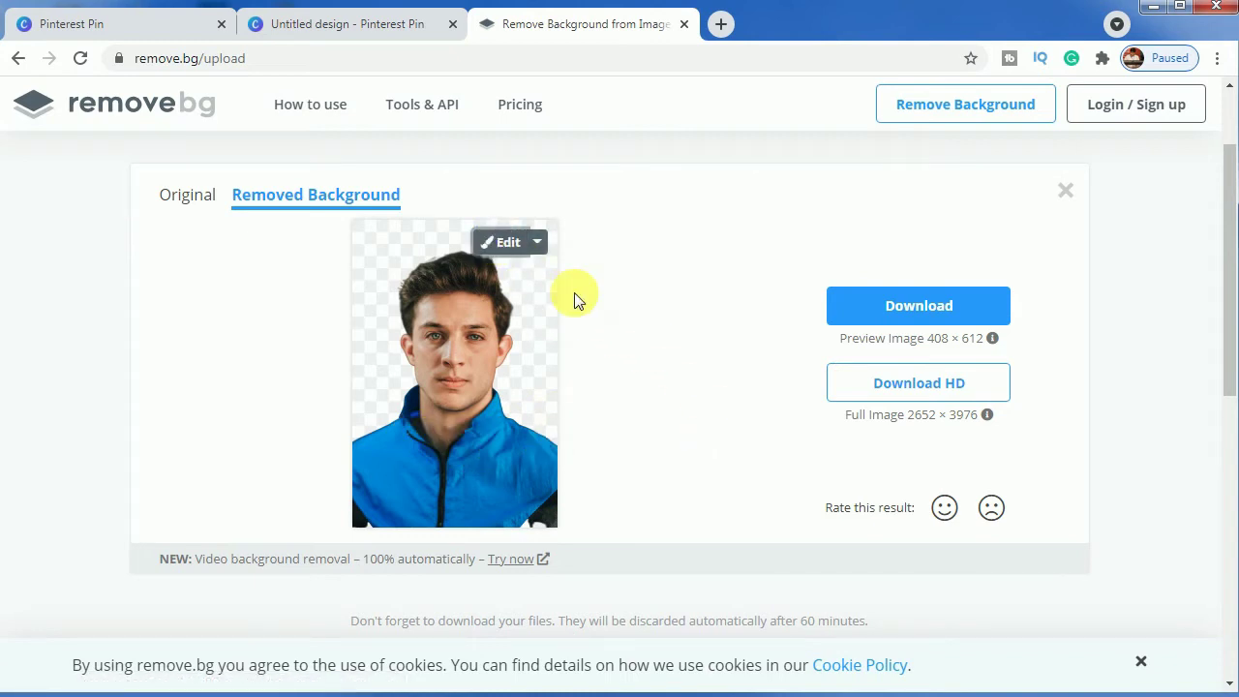
In the cut-out's Erase / Restore editor, brush away the blue jacket
left_click(500, 249)
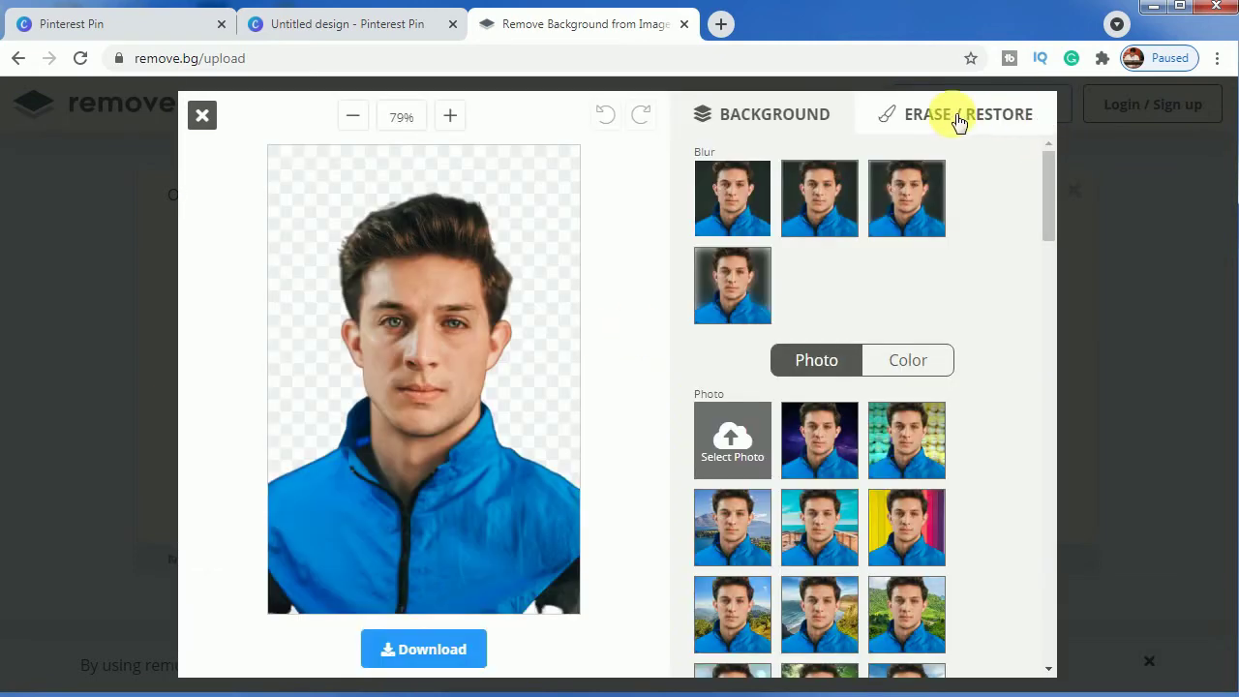
left_click(957, 116)
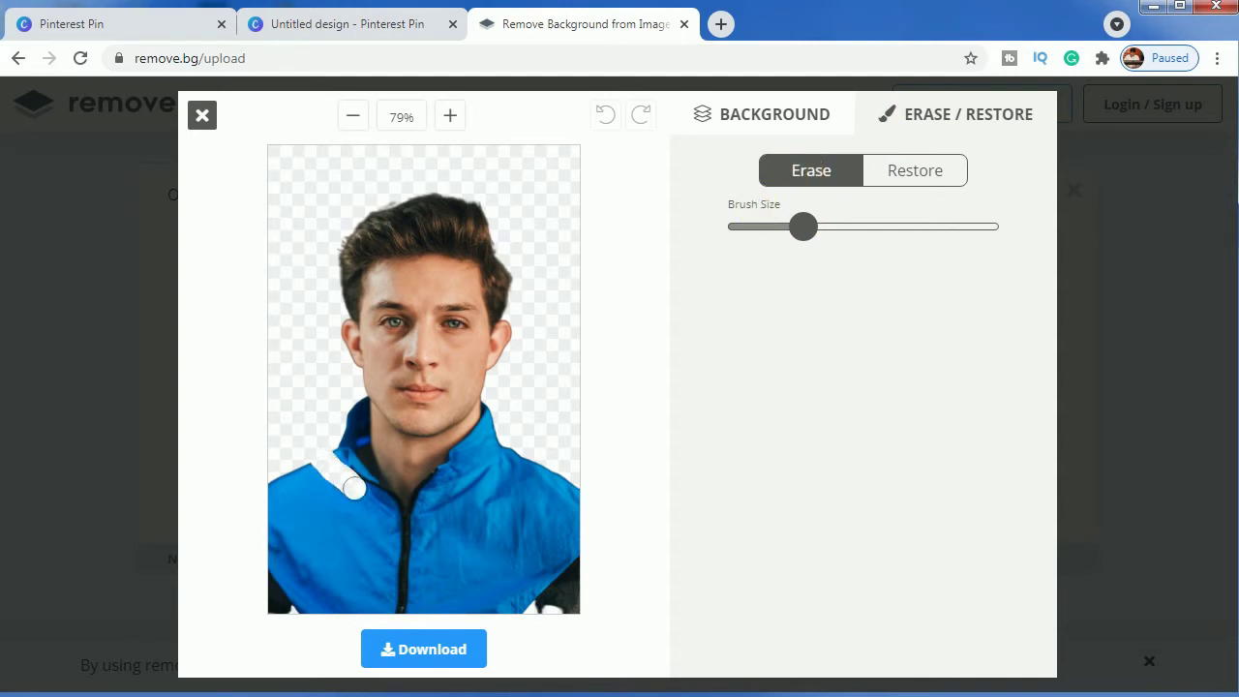
mouse_move(467, 515)
left_mouse_down()
mouse_move(552, 446)
mouse_move(563, 459)
mouse_move(501, 506)
mouse_move(279, 487)
mouse_move(270, 532)
mouse_move(345, 610)
mouse_move(580, 612)
mouse_move(581, 472)
mouse_move(492, 412)
mouse_move(291, 457)
mouse_move(297, 475)
mouse_move(405, 523)
mouse_move(281, 525)
mouse_move(423, 552)
mouse_move(511, 519)
mouse_move(545, 521)
mouse_move(527, 607)
mouse_move(306, 581)
mouse_move(294, 532)
mouse_move(323, 565)
mouse_move(473, 587)
mouse_move(411, 557)
mouse_move(547, 507)
mouse_move(509, 556)
left_mouse_up()
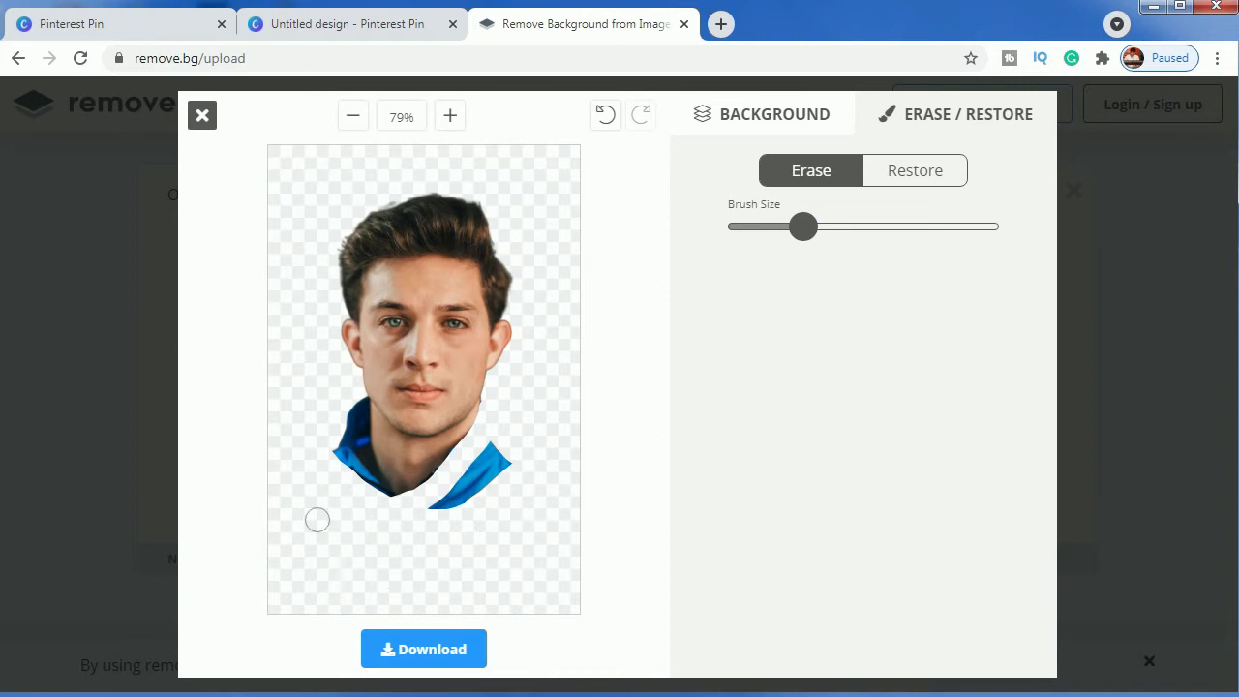
mouse_move(332, 469)
left_mouse_down()
mouse_move(529, 465)
mouse_move(491, 445)
mouse_move(403, 512)
mouse_move(366, 456)
mouse_move(397, 489)
left_mouse_up()
Zoom in with a smaller brush, erase the neck under the chin, and download the head cut-out
left_click(450, 116)
left_click(451, 115)
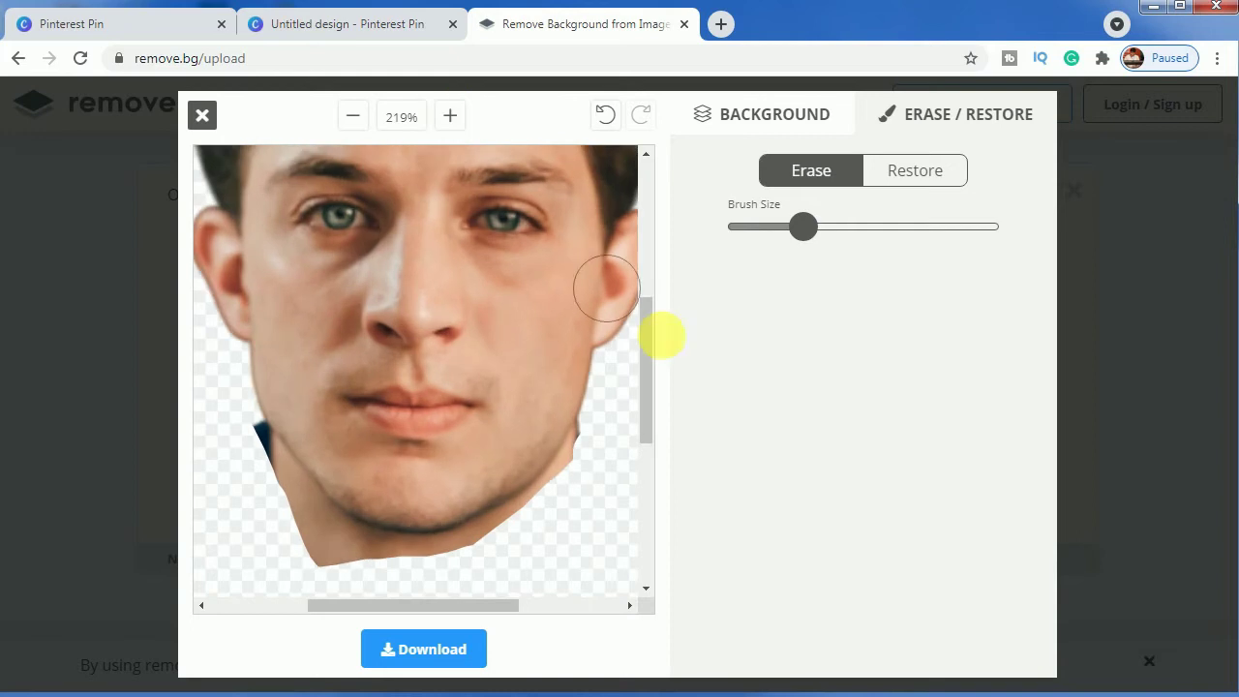
left_click_drag(802, 227, 749, 227)
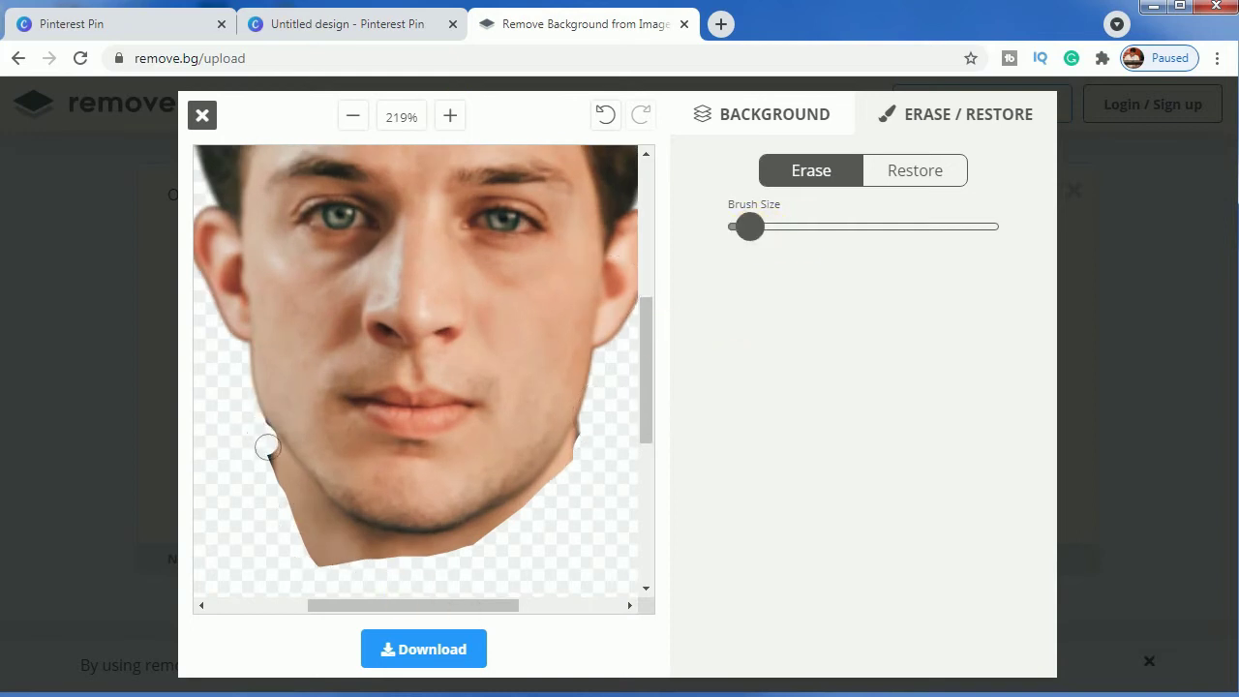
mouse_move(311, 496)
left_mouse_down()
mouse_move(359, 536)
mouse_move(465, 547)
left_mouse_up()
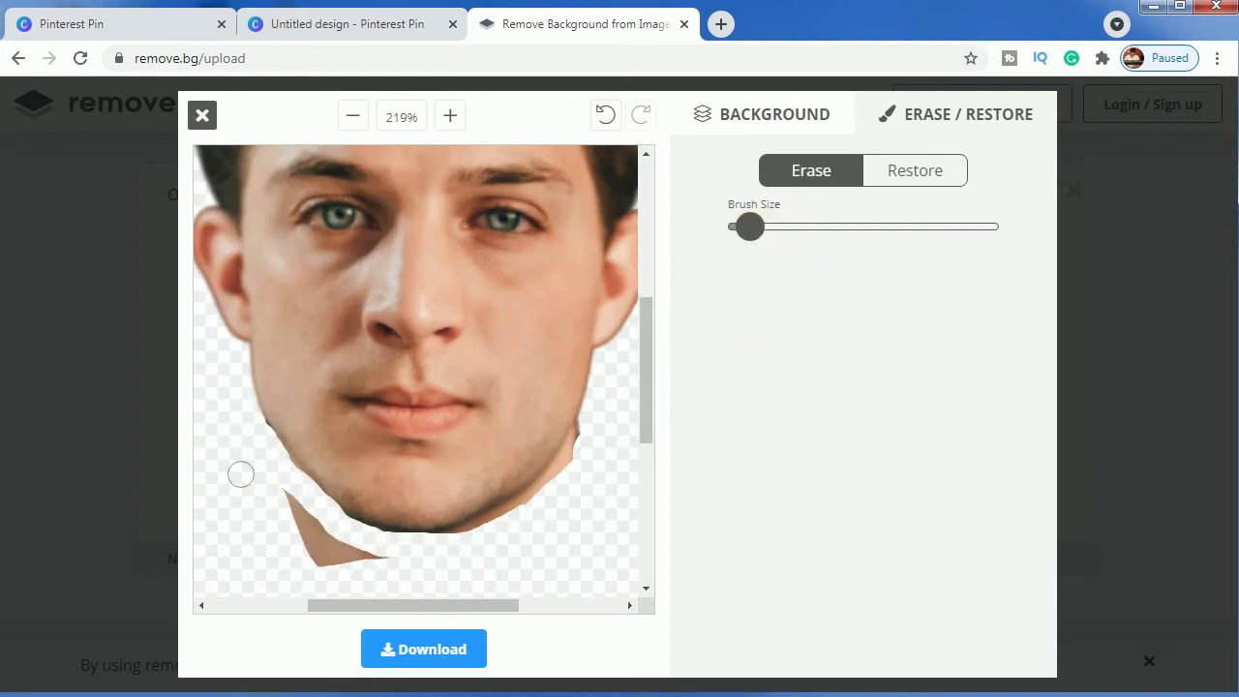
left_click_drag(297, 481, 323, 561)
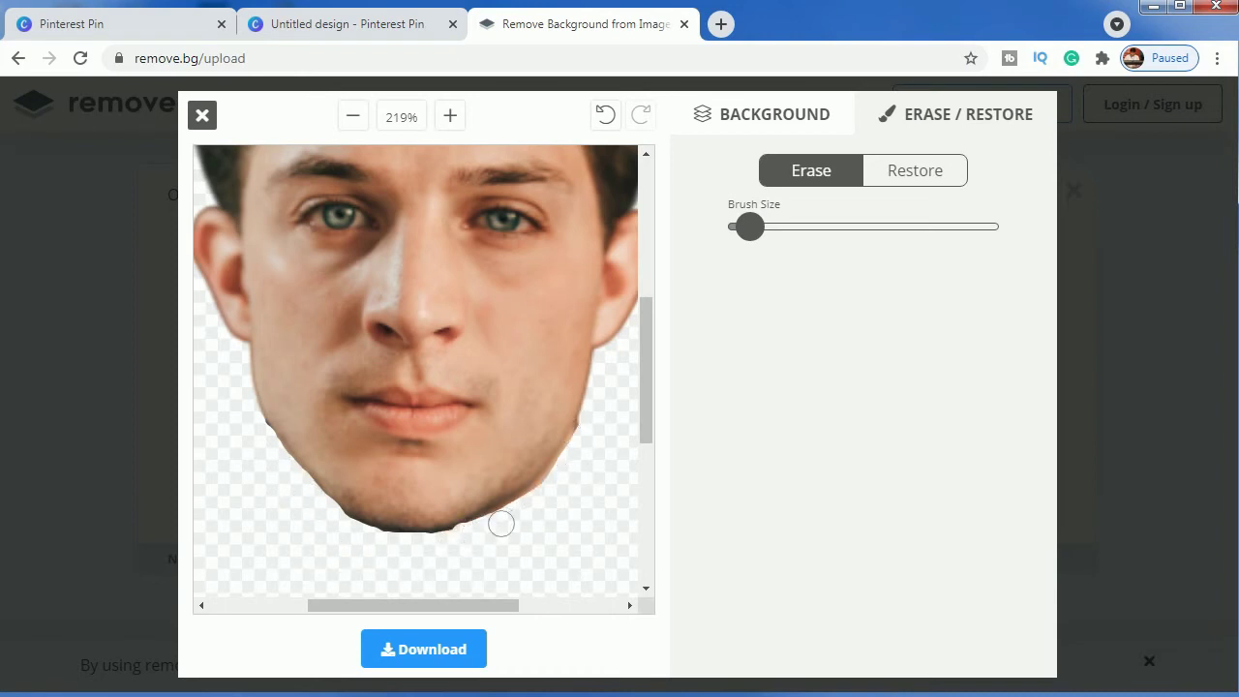
left_click(353, 115)
left_click(354, 115)
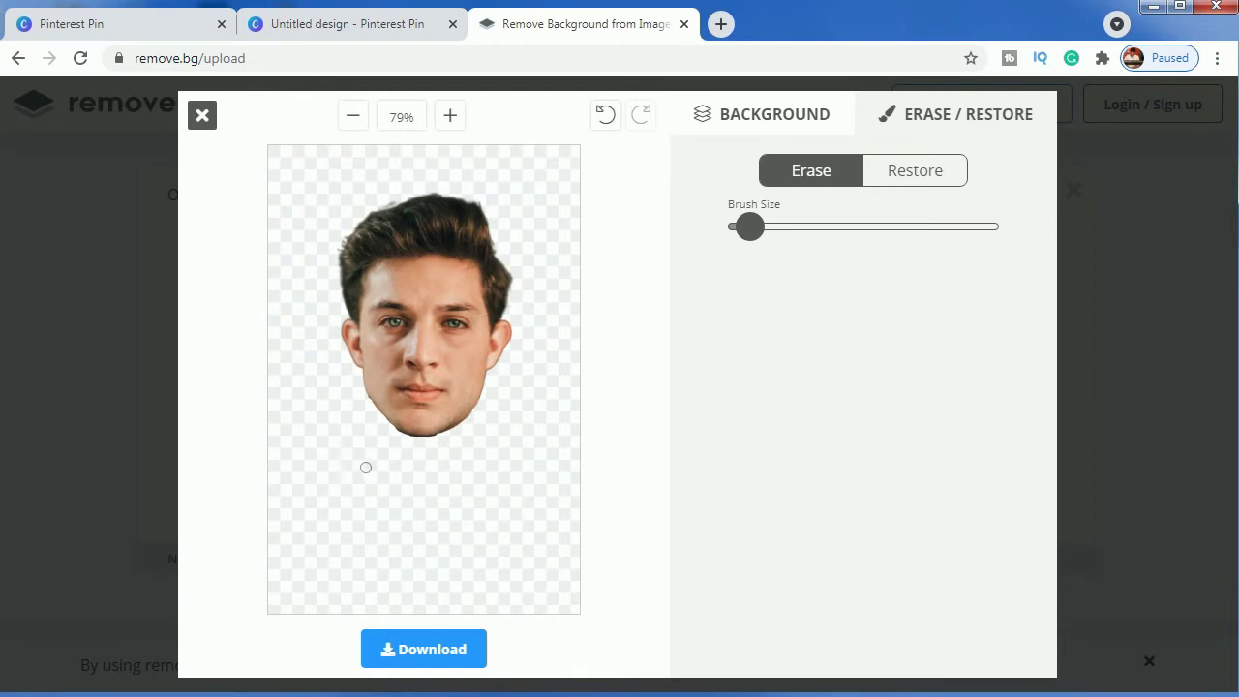
left_click(452, 658)
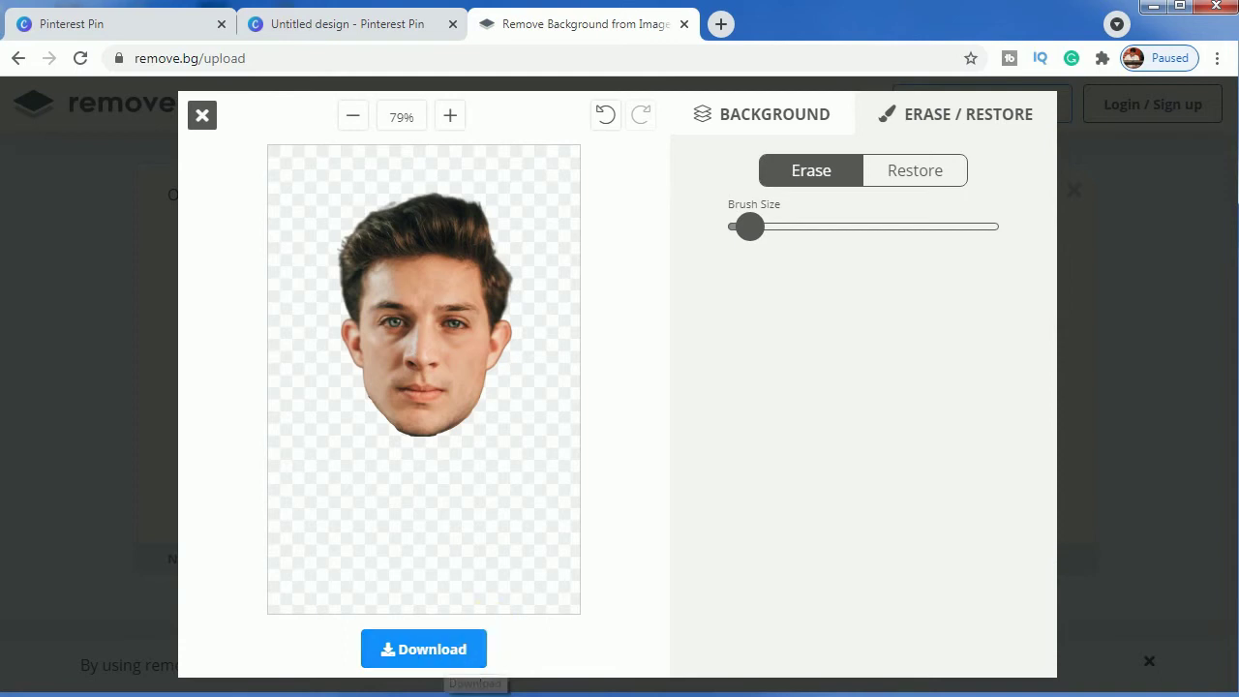
Enlarge the head cut-out on the Pin and crop it to a 1,740 × 79 strip of hair
left_click(449, 32)
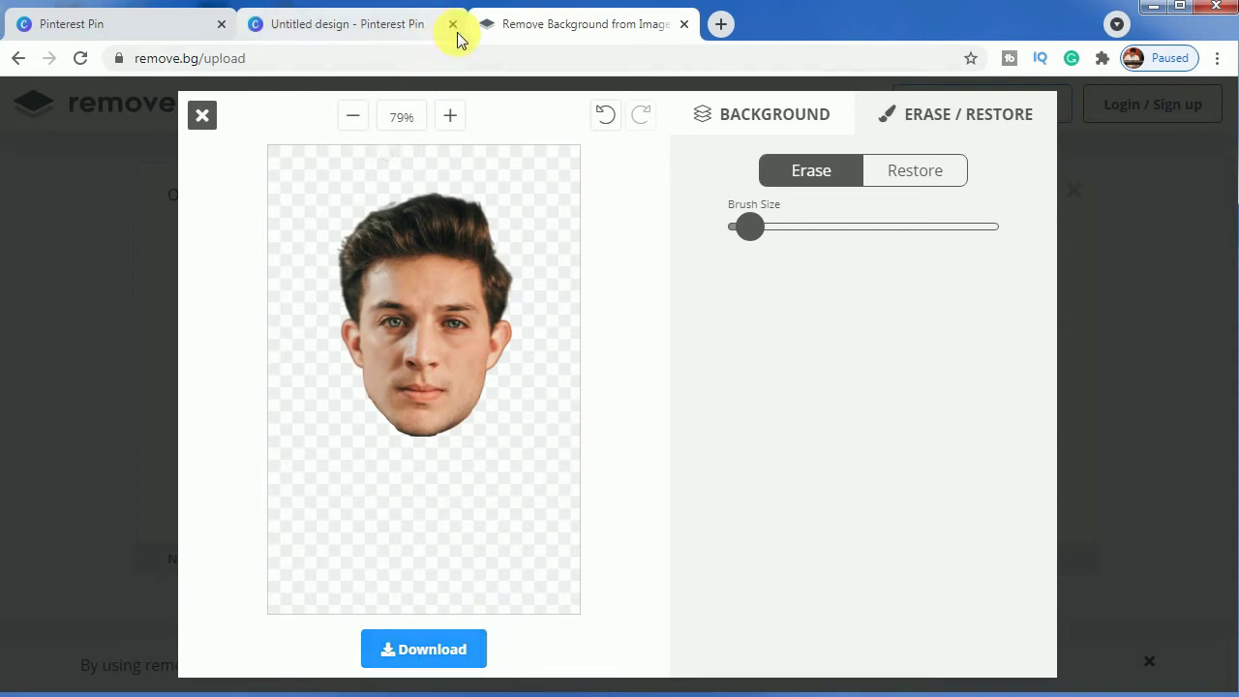
left_click(353, 23)
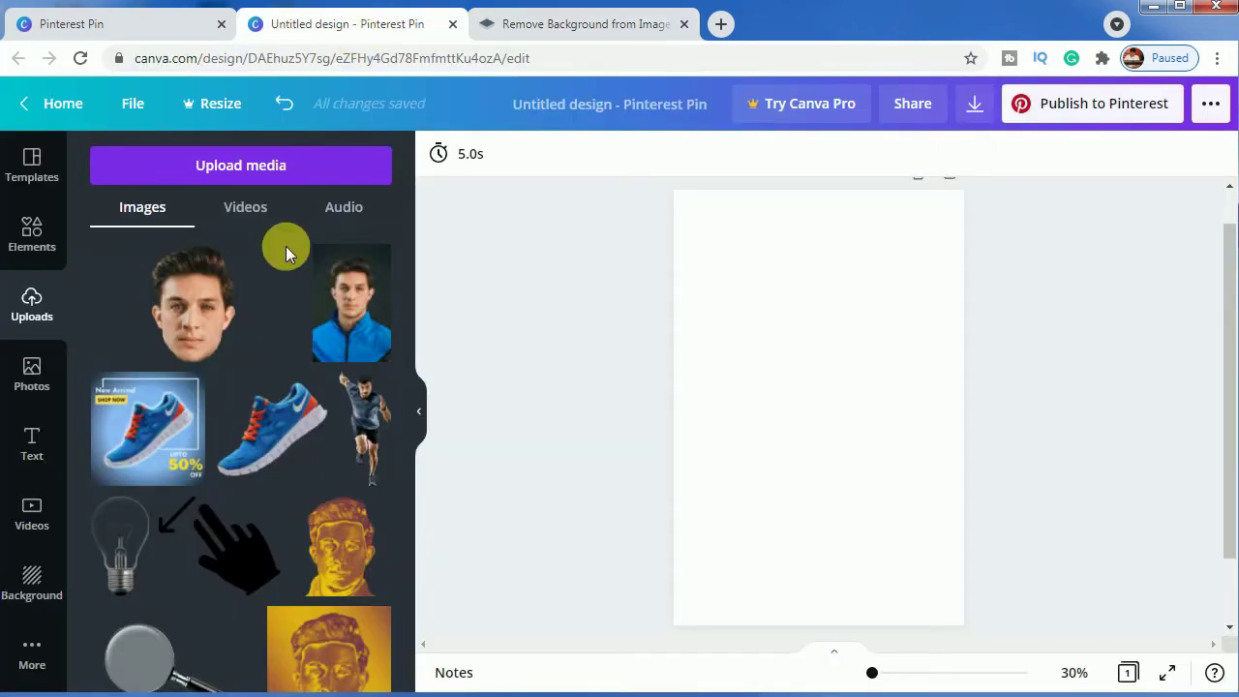
left_click(198, 329)
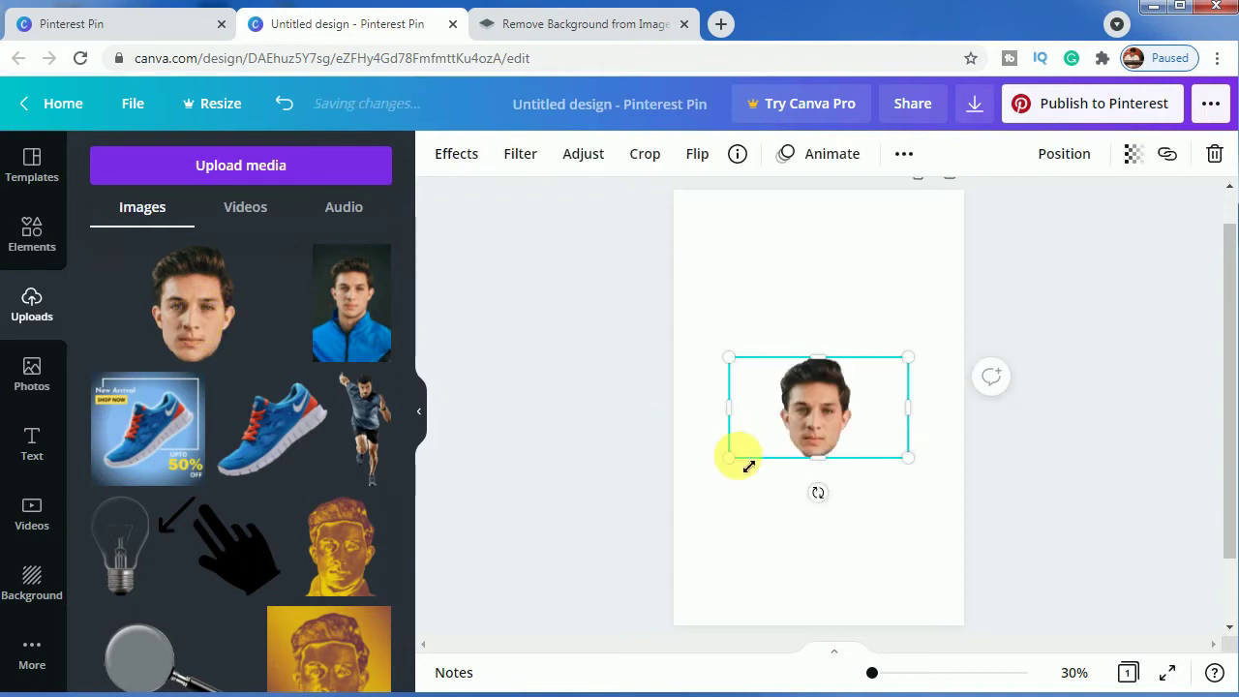
left_click_drag(749, 466, 506, 645)
left_click_drag(910, 356, 1091, 214)
left_click_drag(923, 417, 965, 390)
left_click_drag(1128, 262, 1022, 325)
left_click_drag(913, 407, 933, 390)
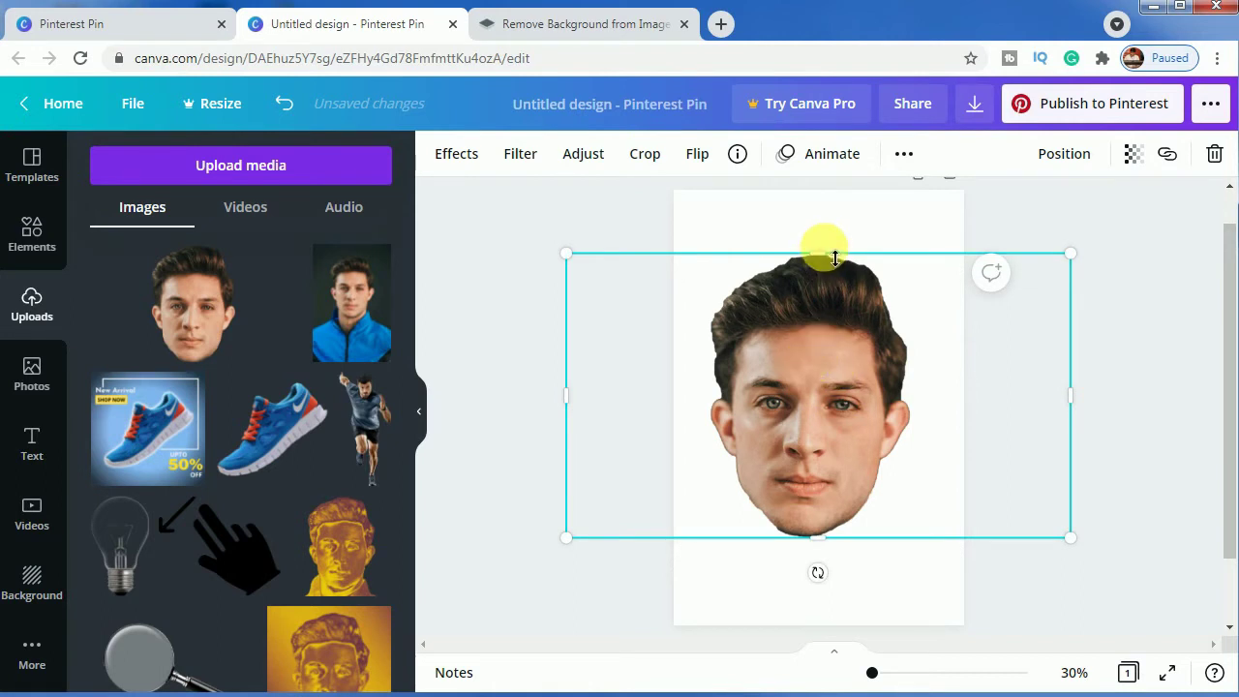
left_click_drag(833, 551, 874, 293)
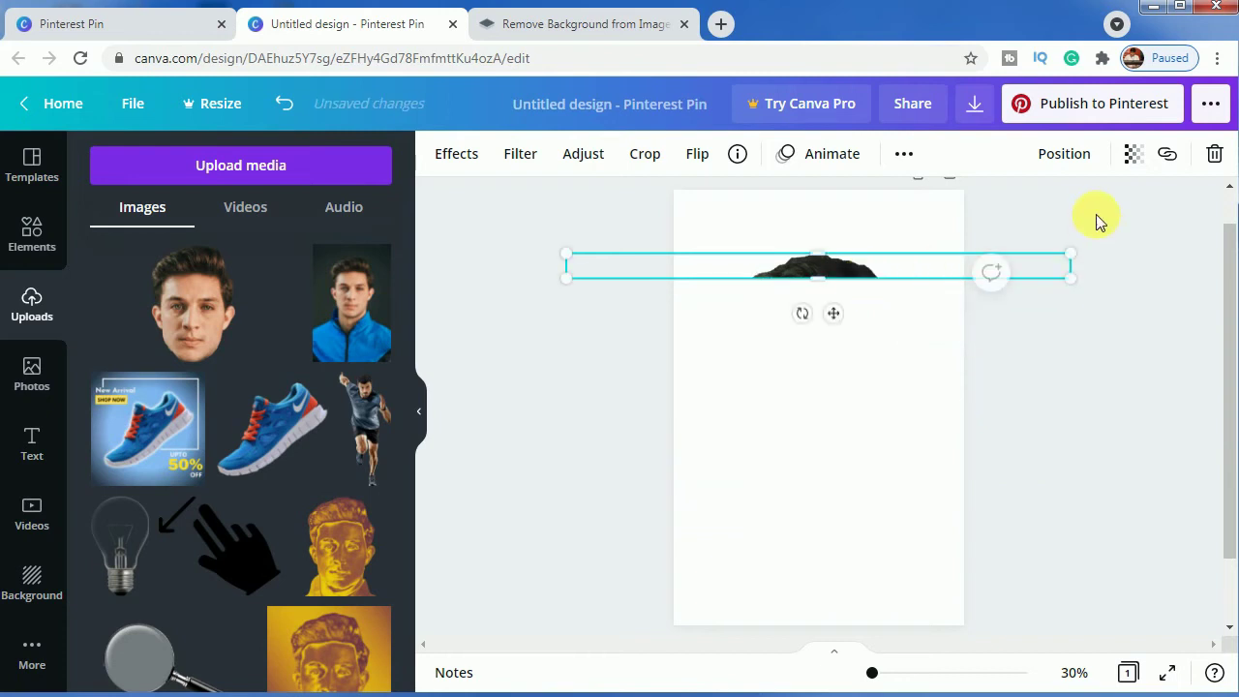
Duplicate the hair strip, center the copy, crop it thinner and nudge it down
left_click(905, 157)
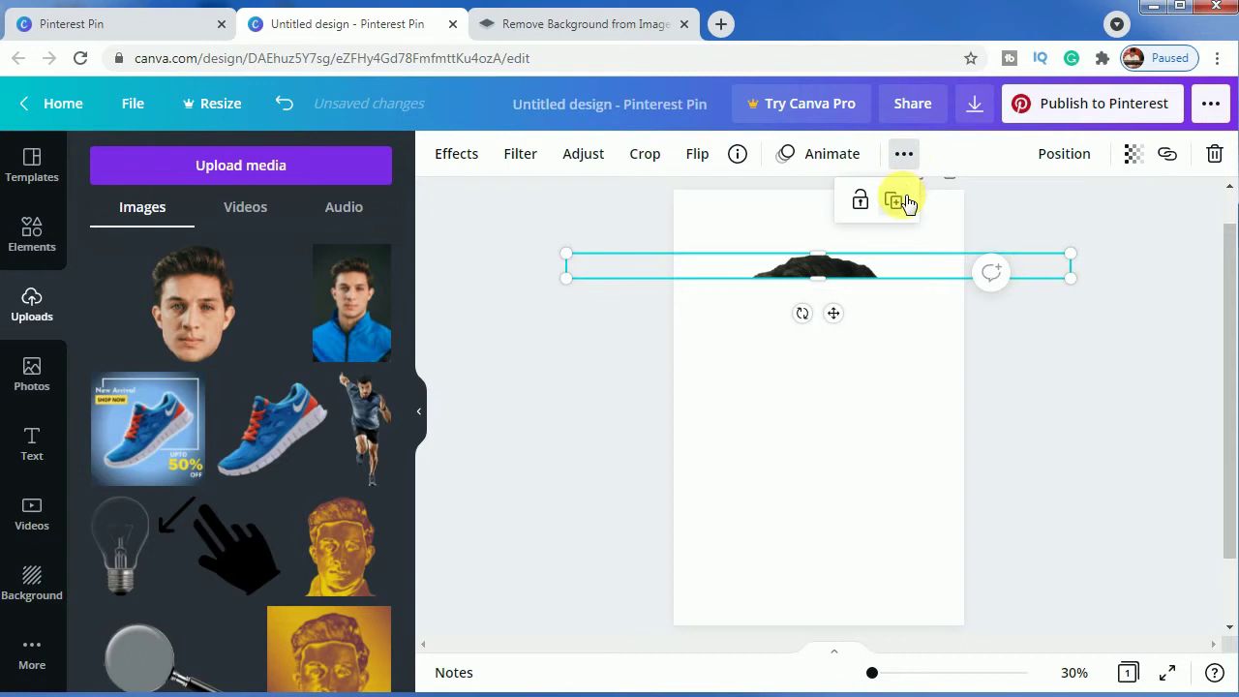
left_click(898, 200)
left_click_drag(852, 281, 836, 310)
mouse_move(831, 265)
left_mouse_down()
mouse_move(822, 288)
mouse_move(836, 295)
mouse_move(828, 281)
mouse_move(842, 283)
left_mouse_up()
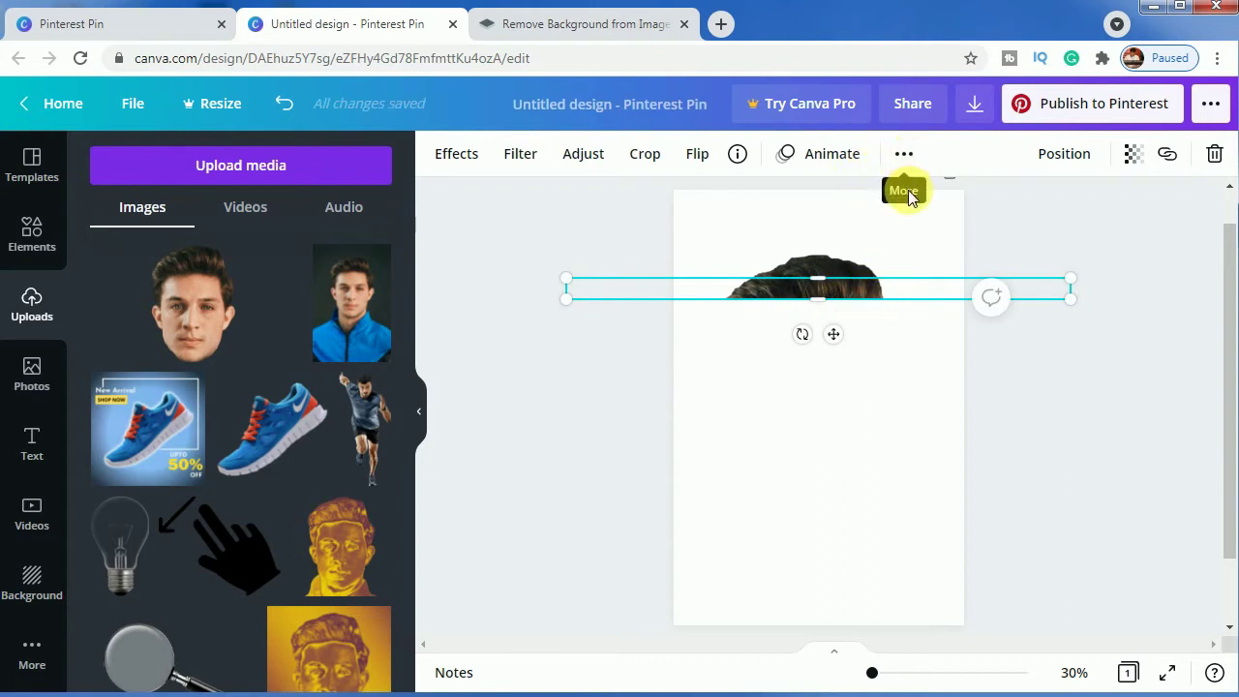
key("Down")
key("Down")
key("Down")
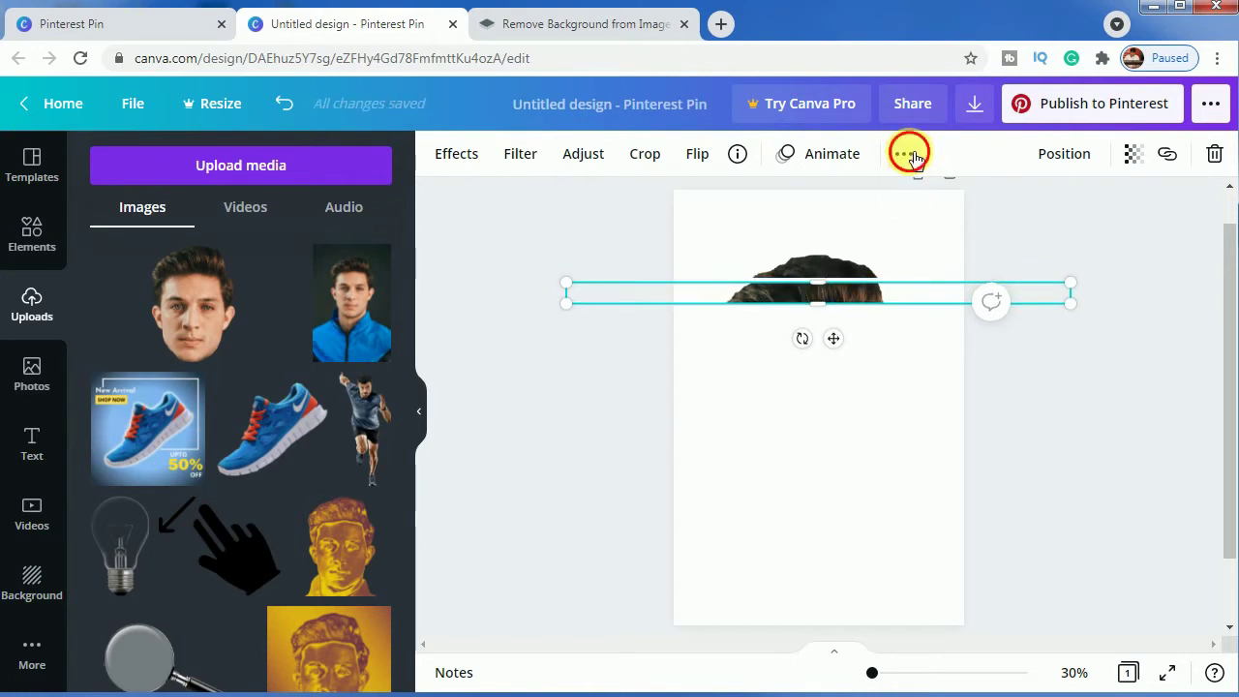
Duplicate again and crop the copy to a 1,740 × 140 slice reaching the forehead
left_click(905, 153)
left_click(891, 202)
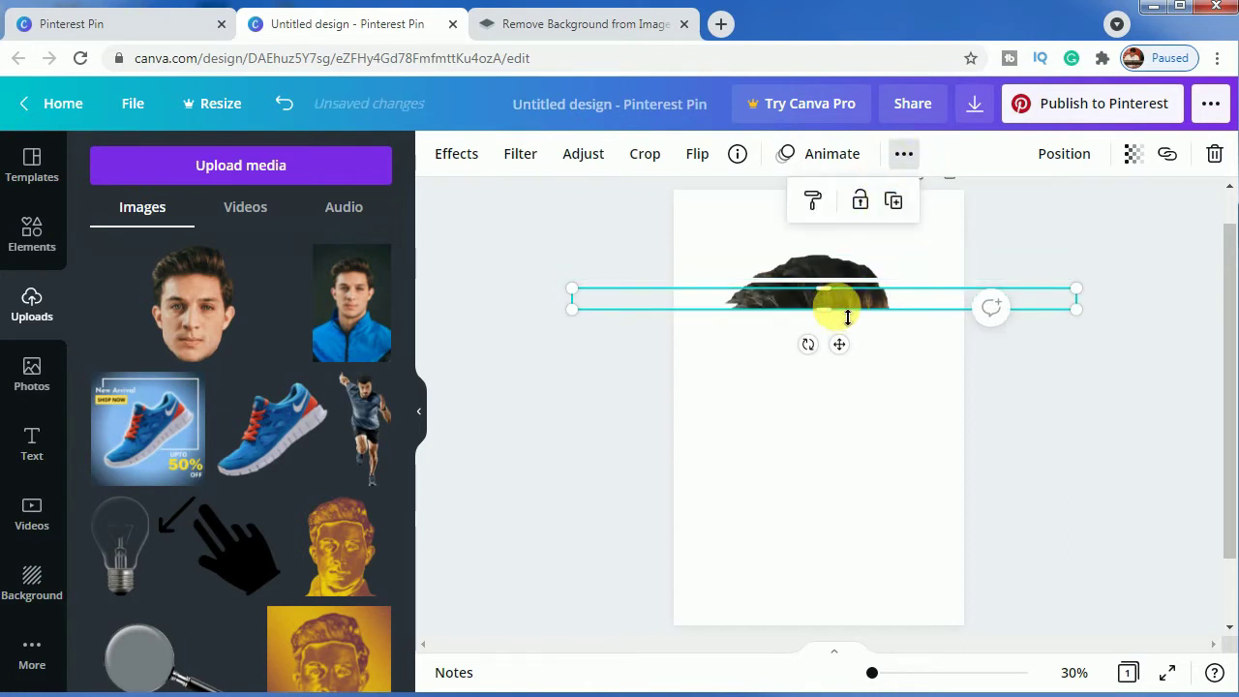
left_click_drag(844, 296, 829, 369)
left_click_drag(822, 285, 834, 322)
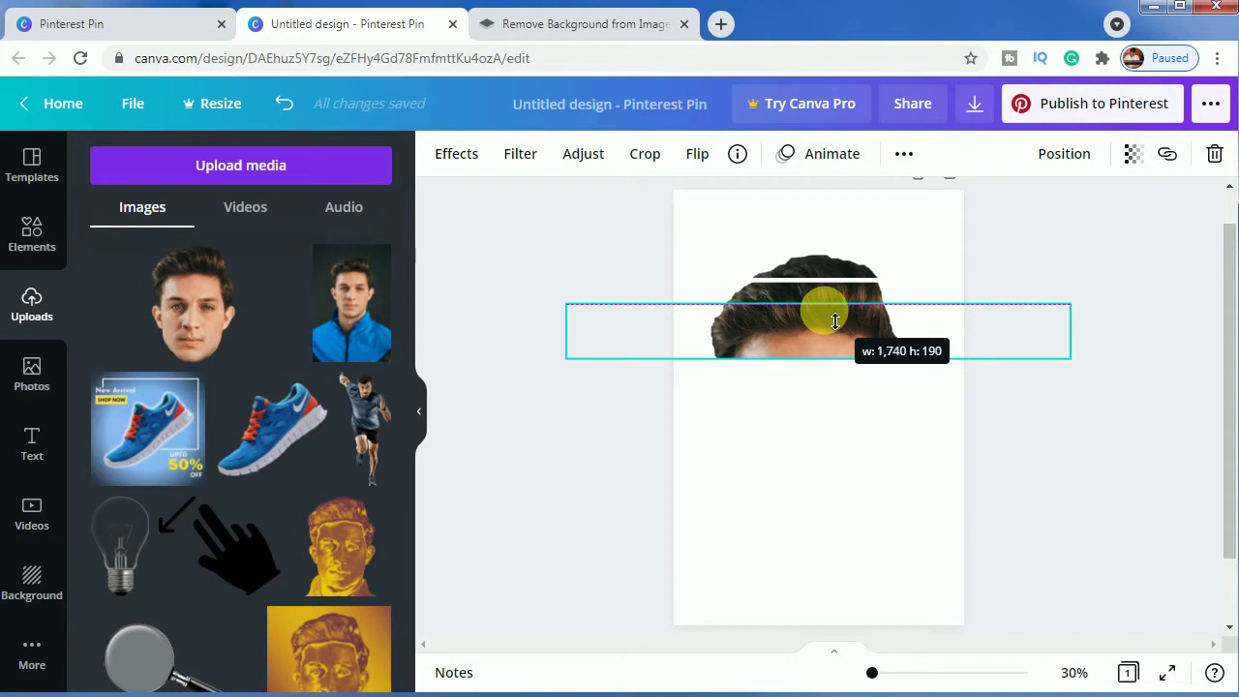
left_click_drag(835, 322, 835, 321)
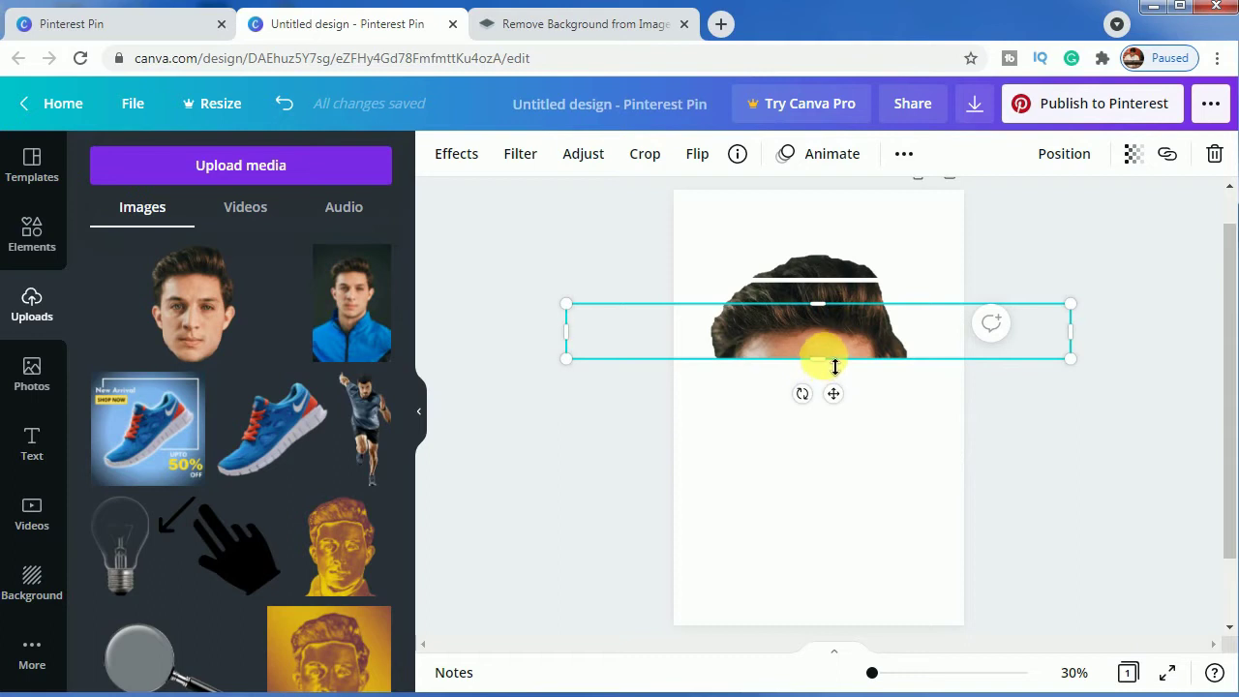
left_click_drag(834, 364, 836, 354)
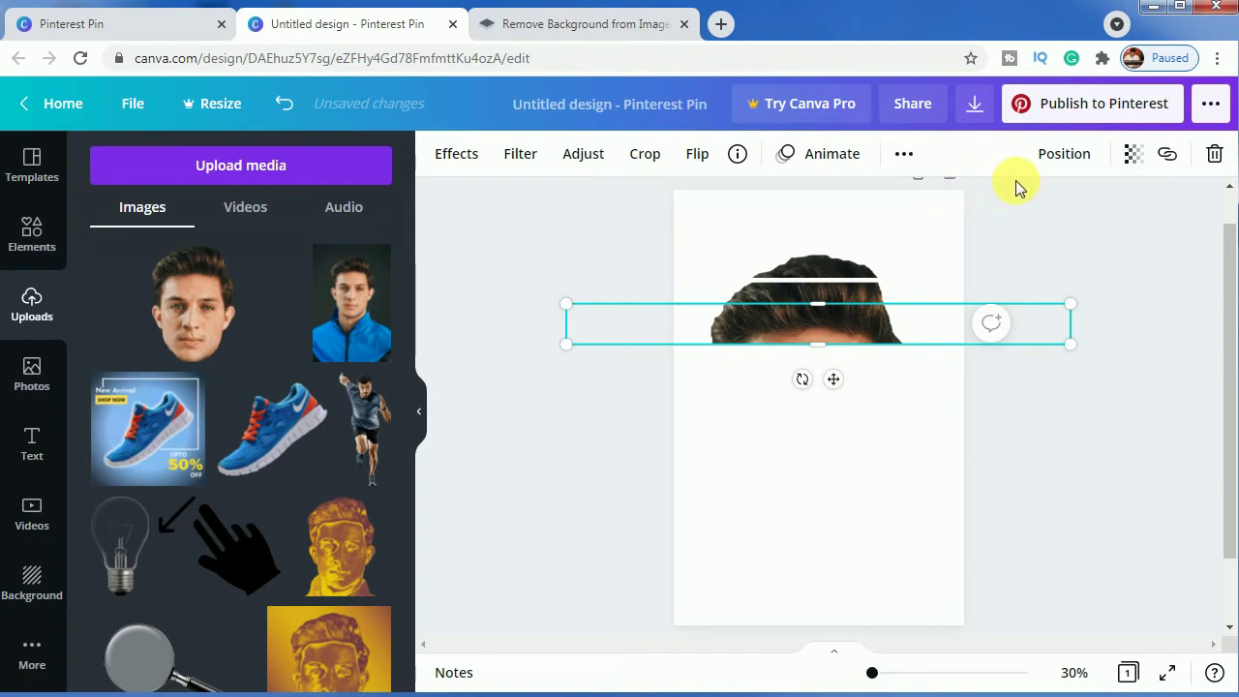
Duplicate the latest slice and crop the copy to the next band below it
left_click(913, 161)
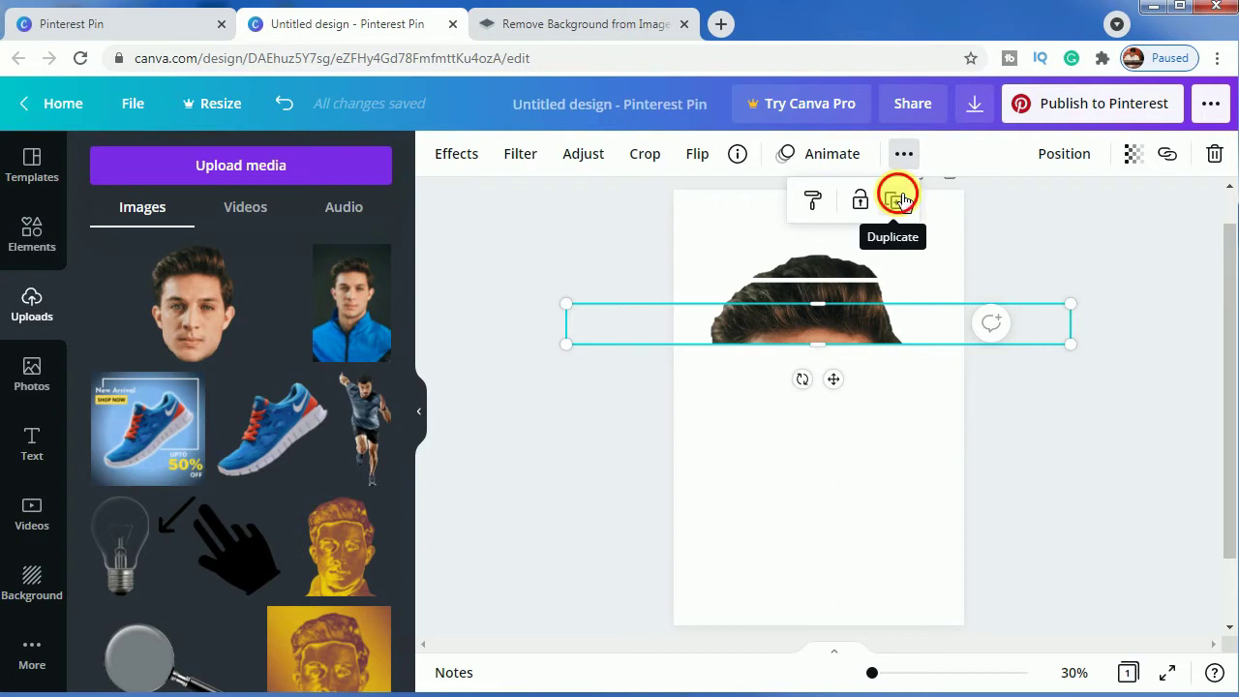
left_click(899, 200)
left_click_drag(848, 327, 823, 381)
left_click_drag(831, 317, 835, 359)
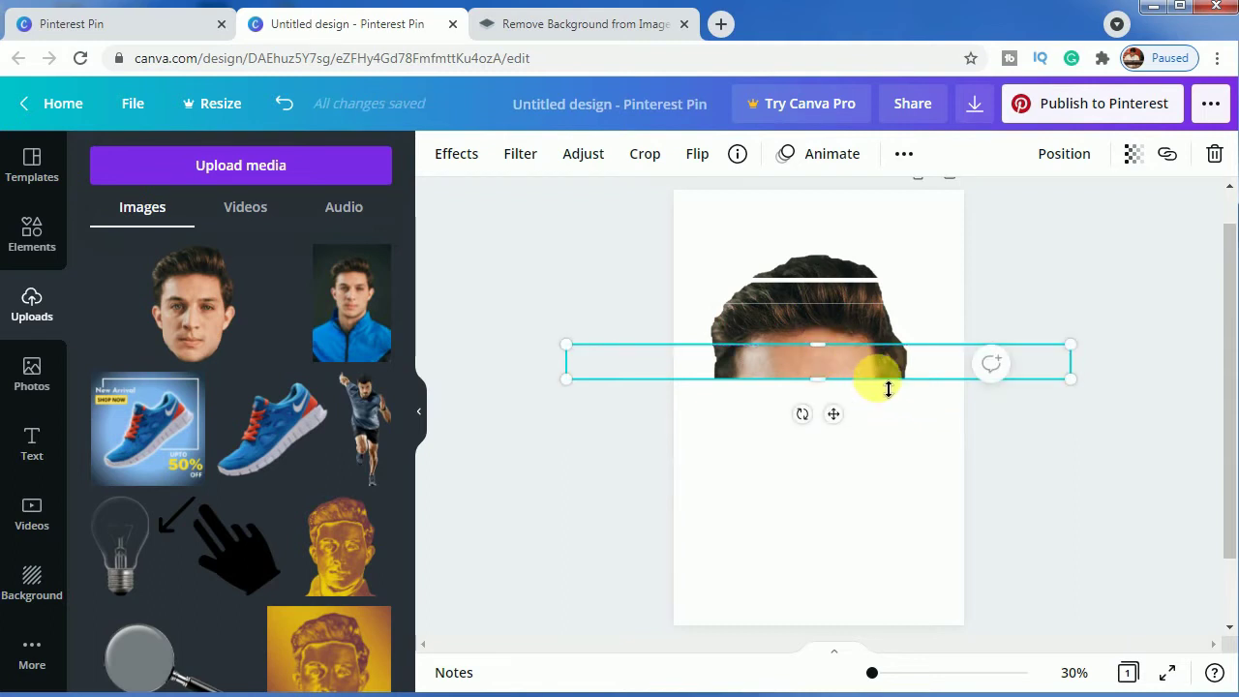
Duplicate the slice and crop the copy to cover the eyes
left_click(906, 155)
left_click(896, 202)
left_click_drag(854, 317, 810, 464)
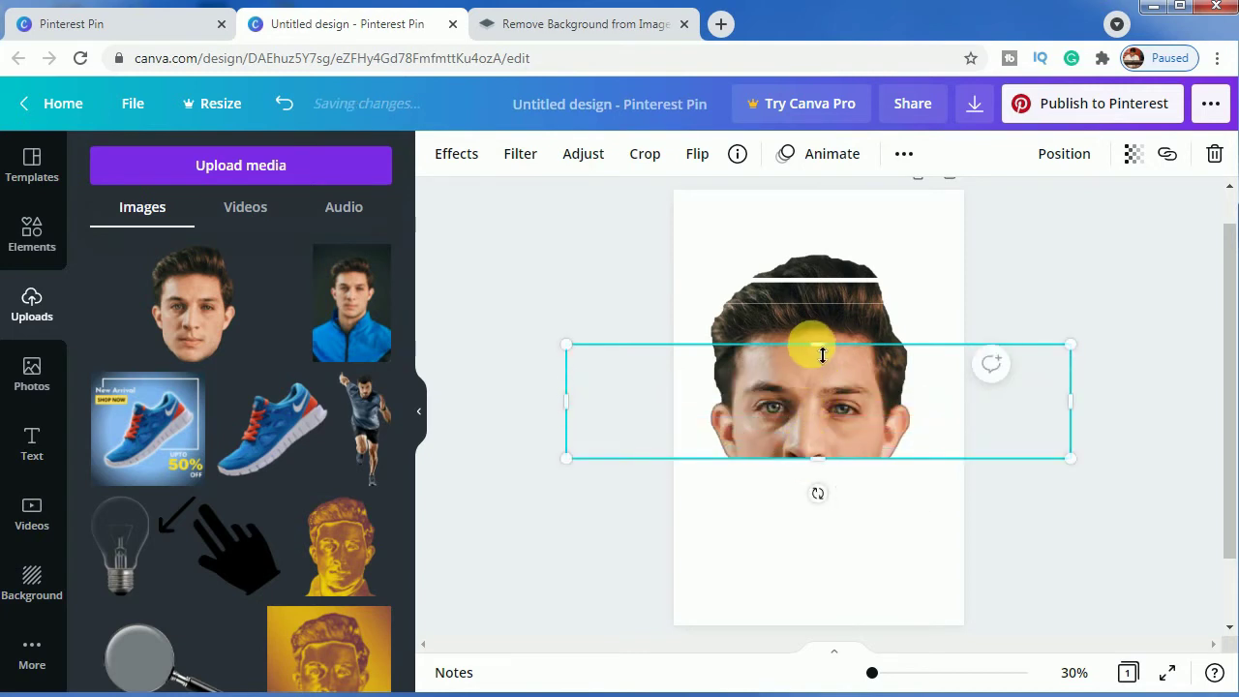
left_click_drag(810, 351, 826, 395)
left_click_drag(833, 466, 835, 460)
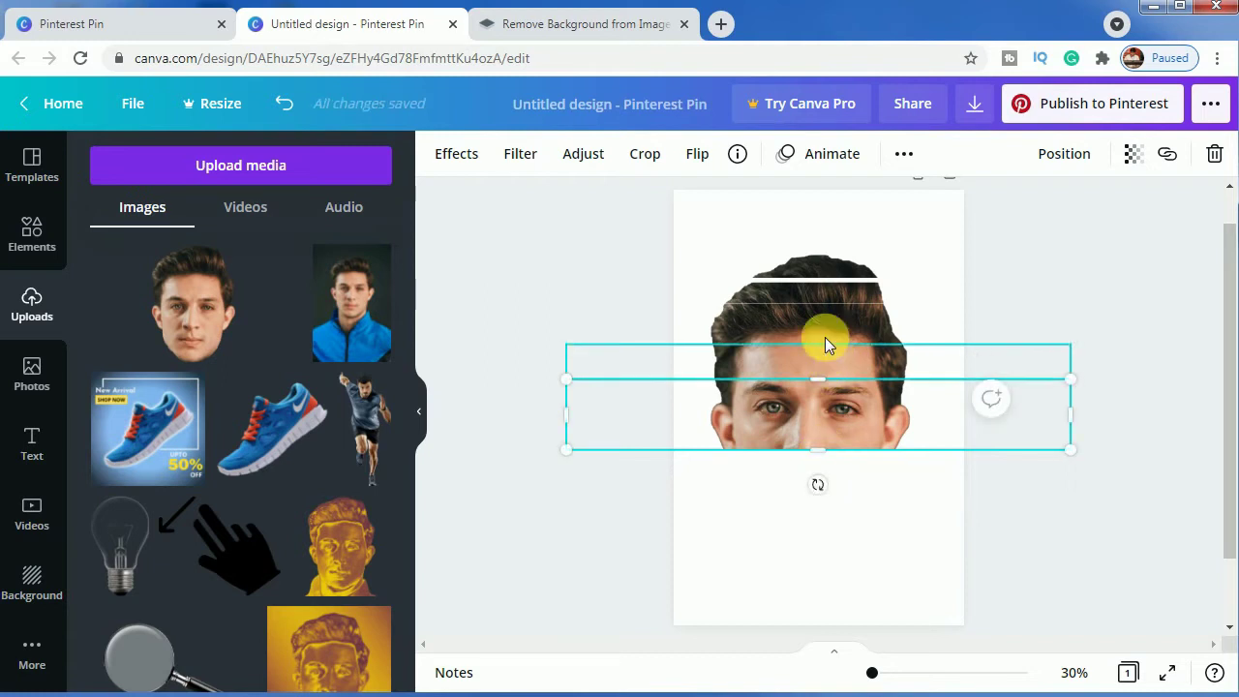
Crop a copy of the eye slice to the mouth area, then duplicate it for the chin
left_click(903, 155)
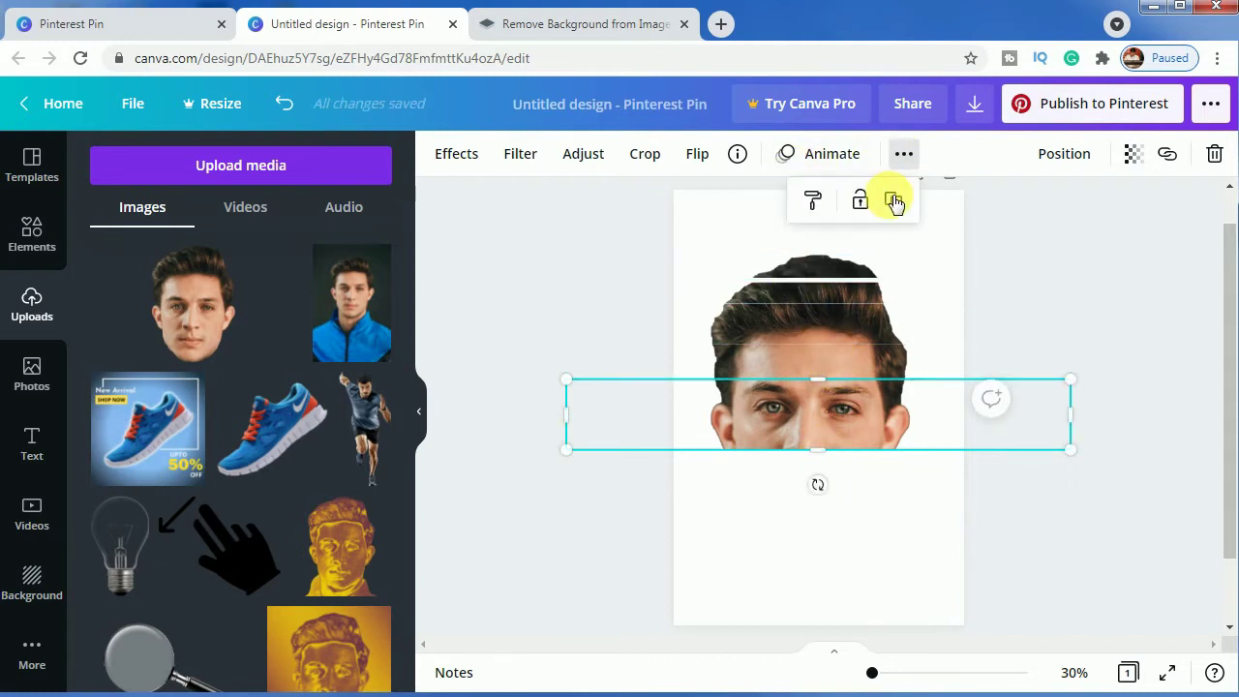
left_click(894, 200)
left_click_drag(828, 439, 832, 514)
left_click_drag(819, 378, 831, 464)
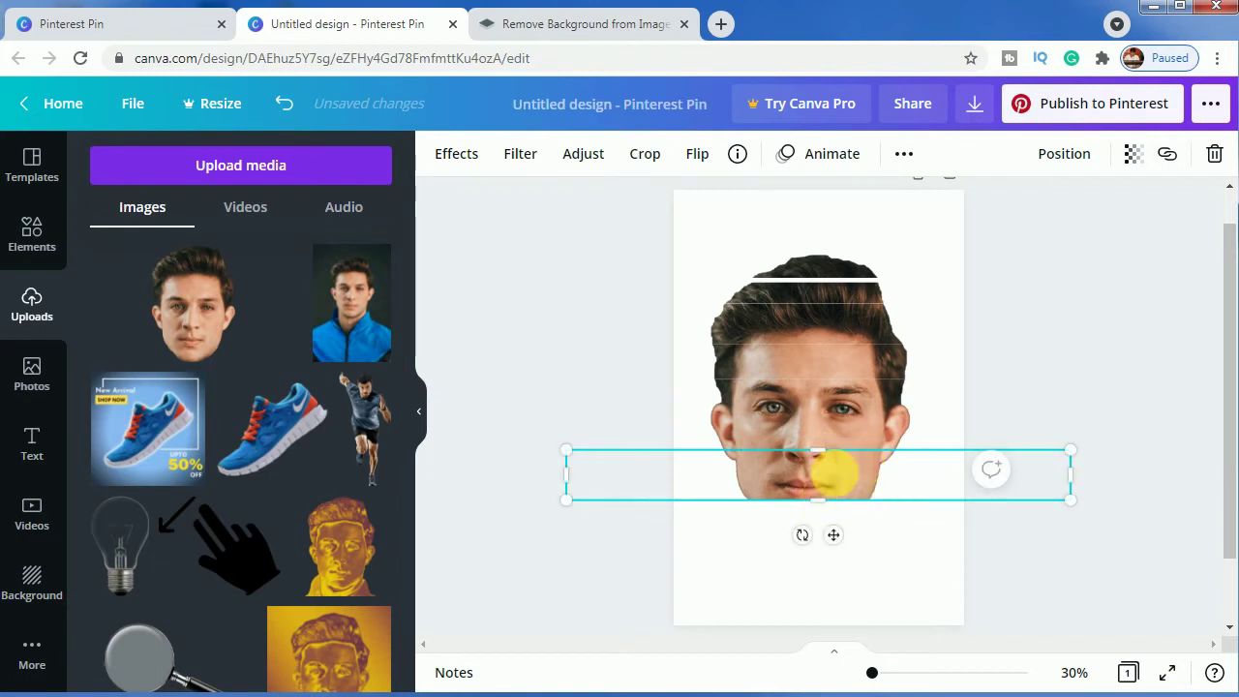
left_click(903, 156)
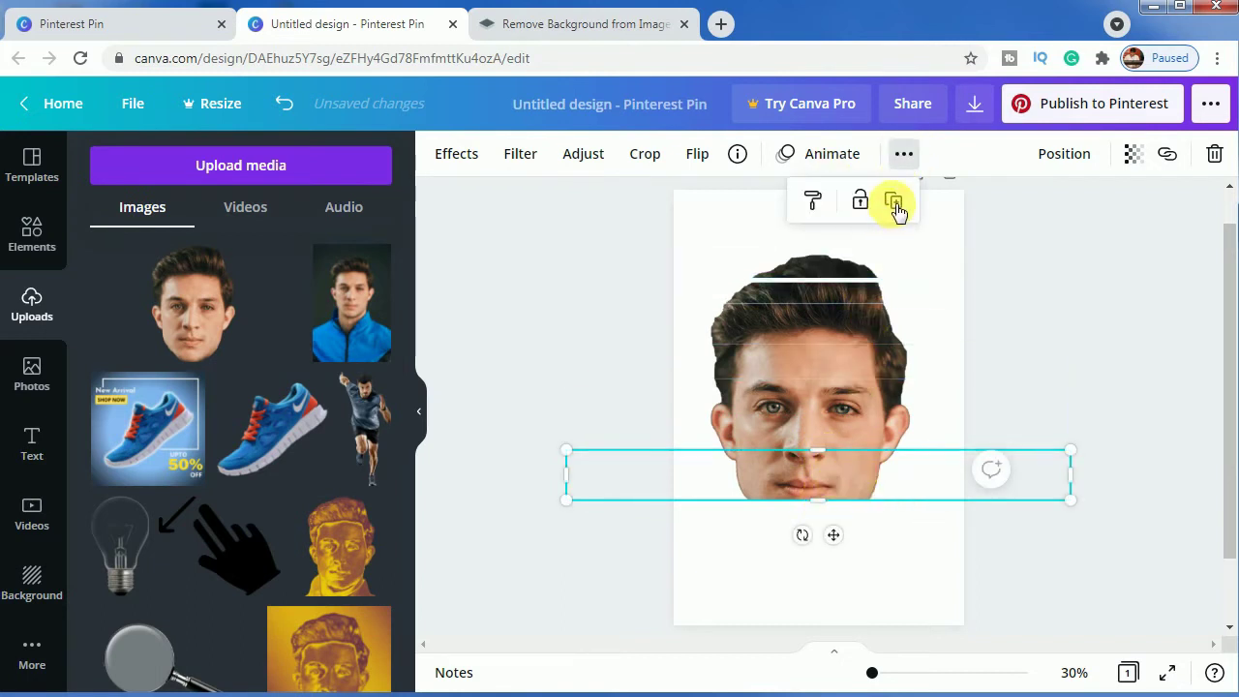
left_click(895, 203)
left_click_drag(836, 483, 829, 544)
Crop the last copy to cover the chin, then tilt the top hair slice to -15°
left_click_drag(831, 462, 832, 503)
left_click(1085, 305)
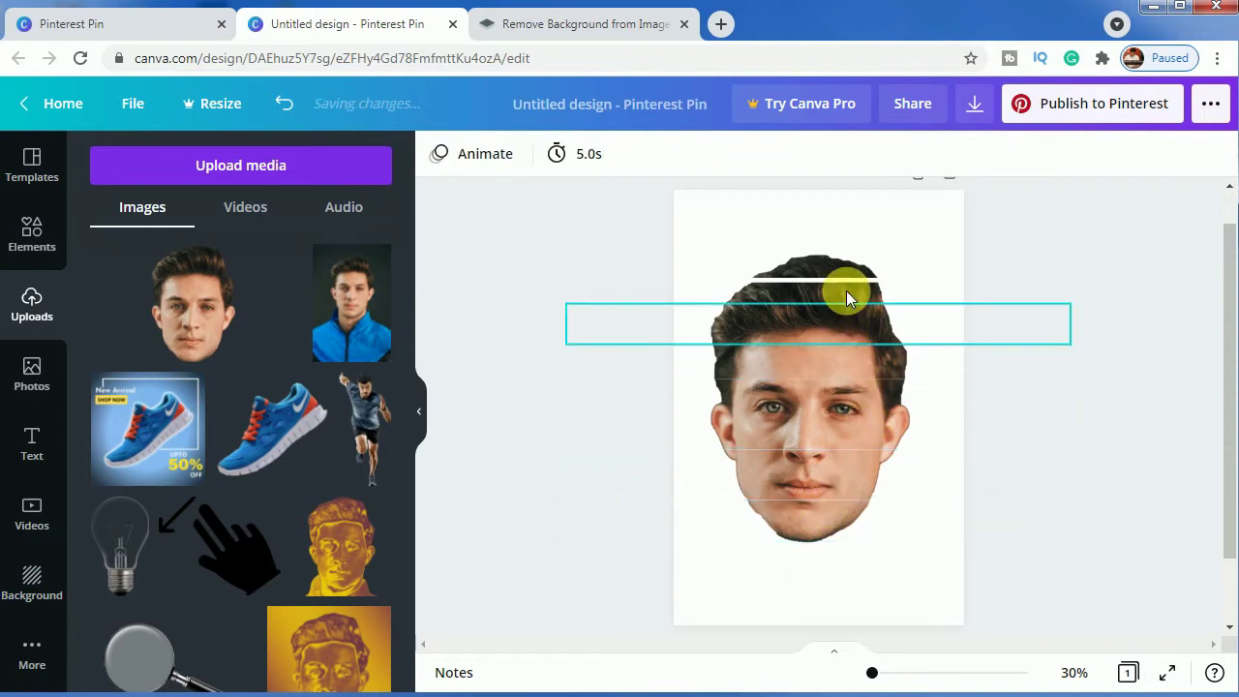
left_click(825, 264)
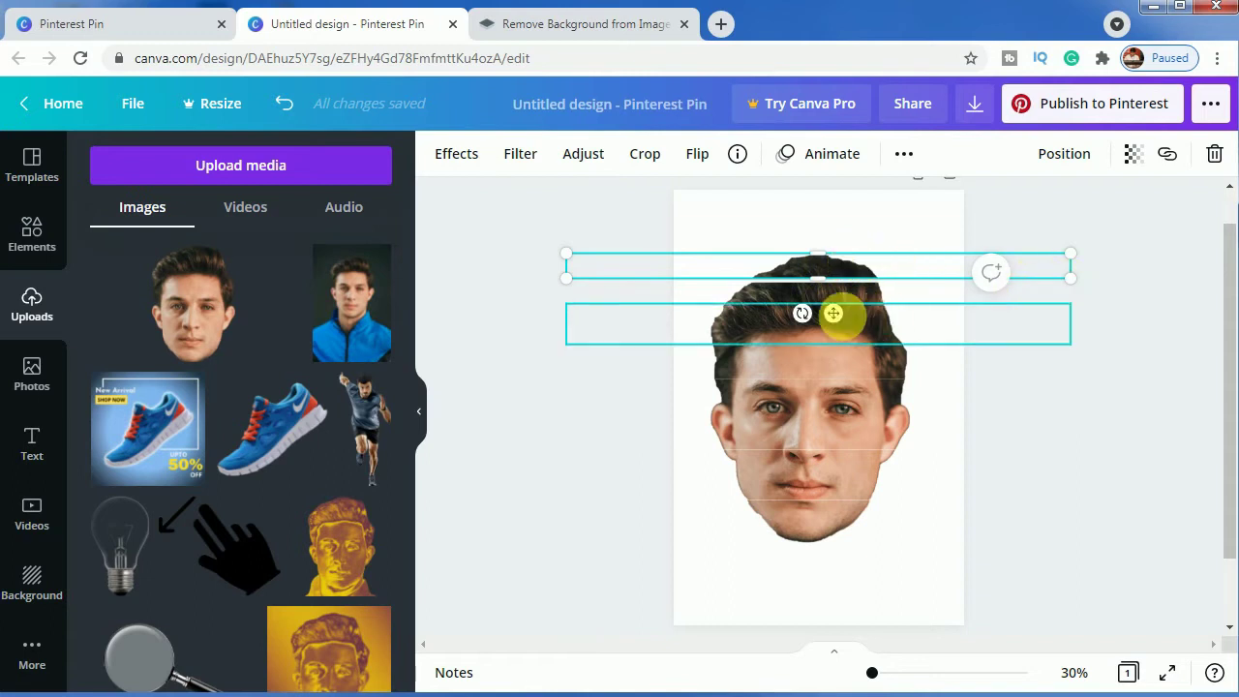
left_click_drag(802, 313, 809, 310)
left_click_drag(821, 268, 796, 257)
key("ctrl+z")
key("ctrl+z")
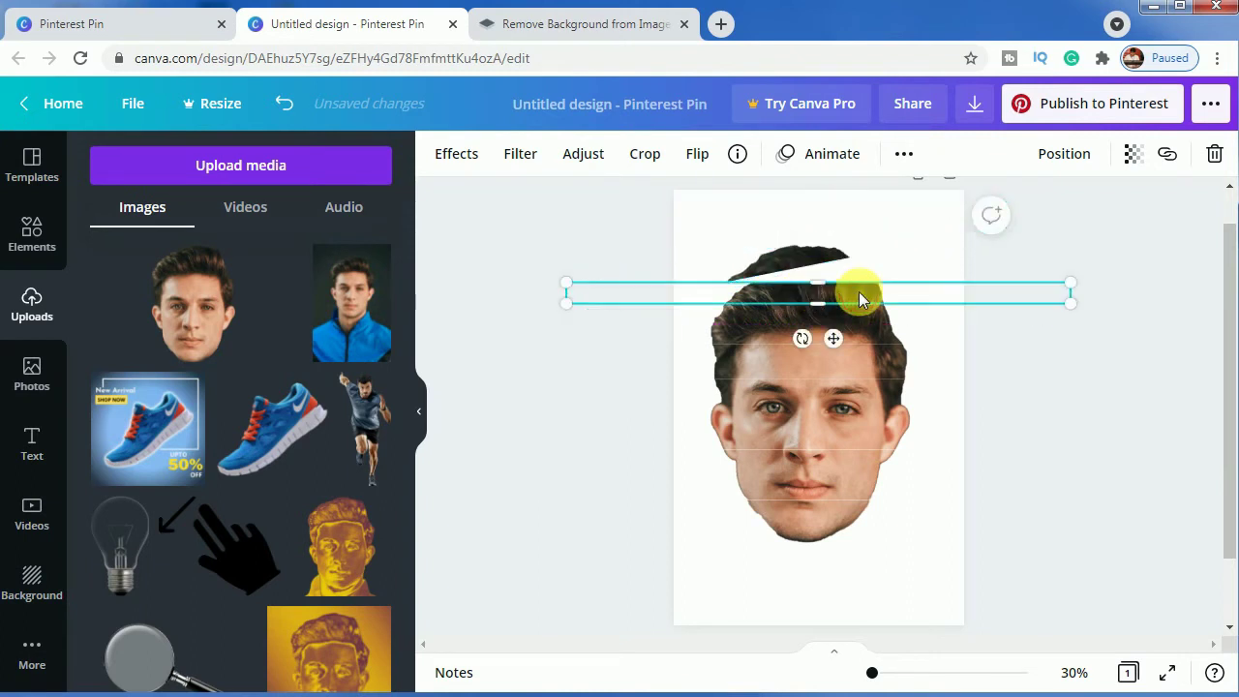
left_click_drag(803, 338, 860, 282)
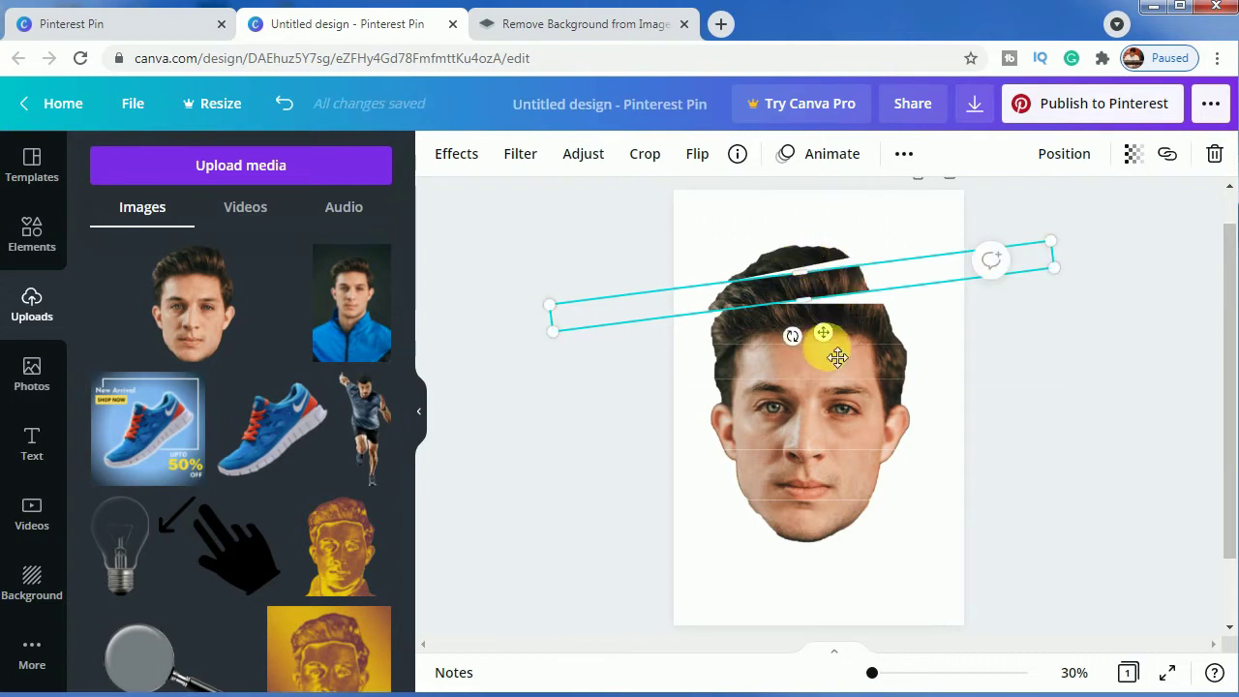
Shift the hair strip right, lower the chin and mouth strips, and offset the eye strip right
left_click(851, 323)
left_click_drag(851, 329, 877, 334)
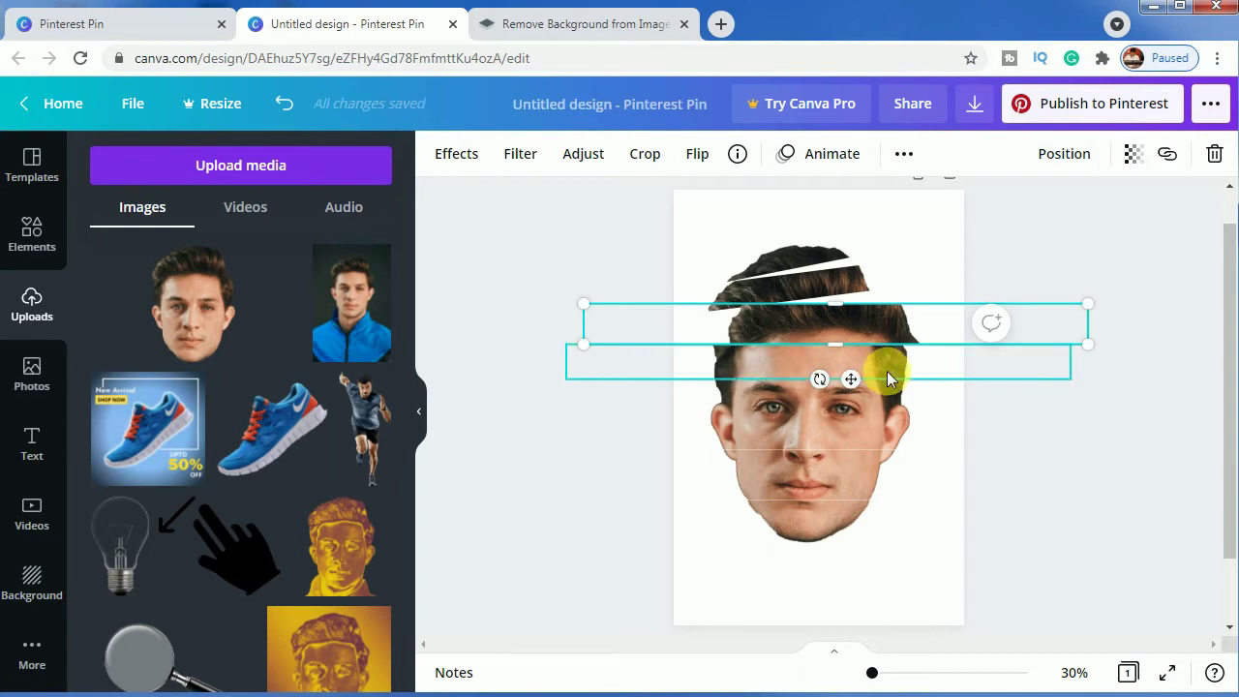
left_click(892, 372)
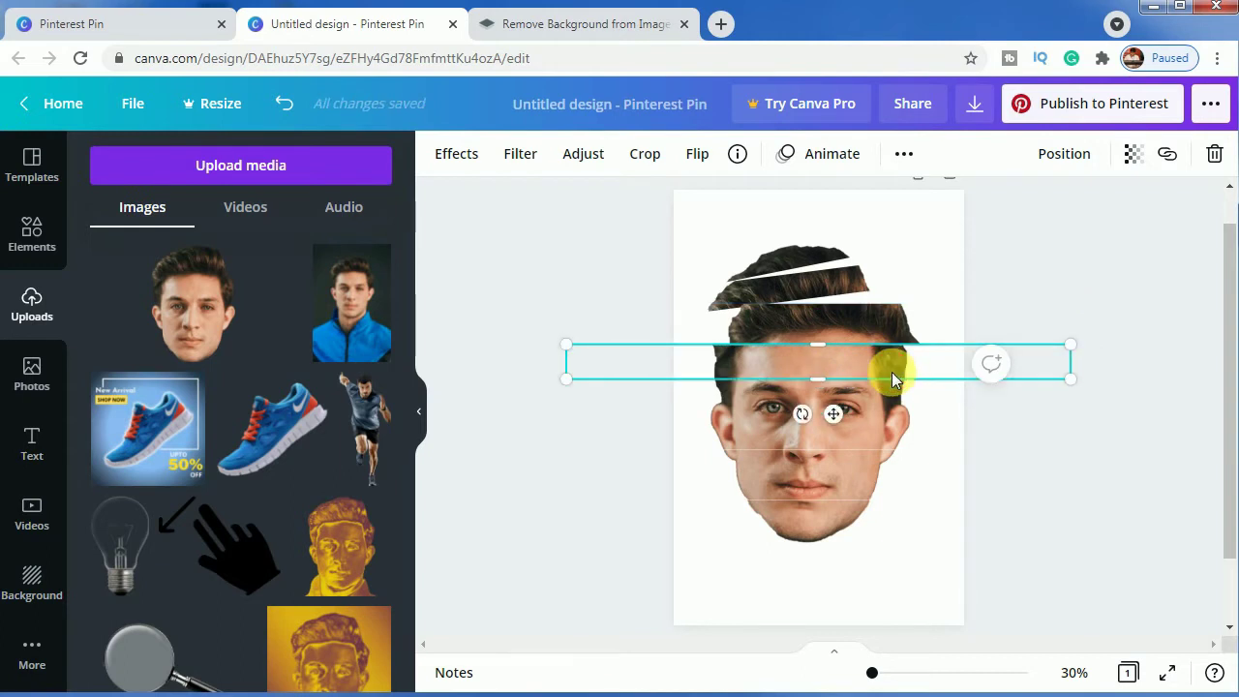
left_click(825, 519)
left_click_drag(835, 519, 842, 536)
left_click(840, 475)
mouse_move(843, 475)
left_mouse_down()
mouse_move(859, 490)
mouse_move(843, 494)
left_mouse_up()
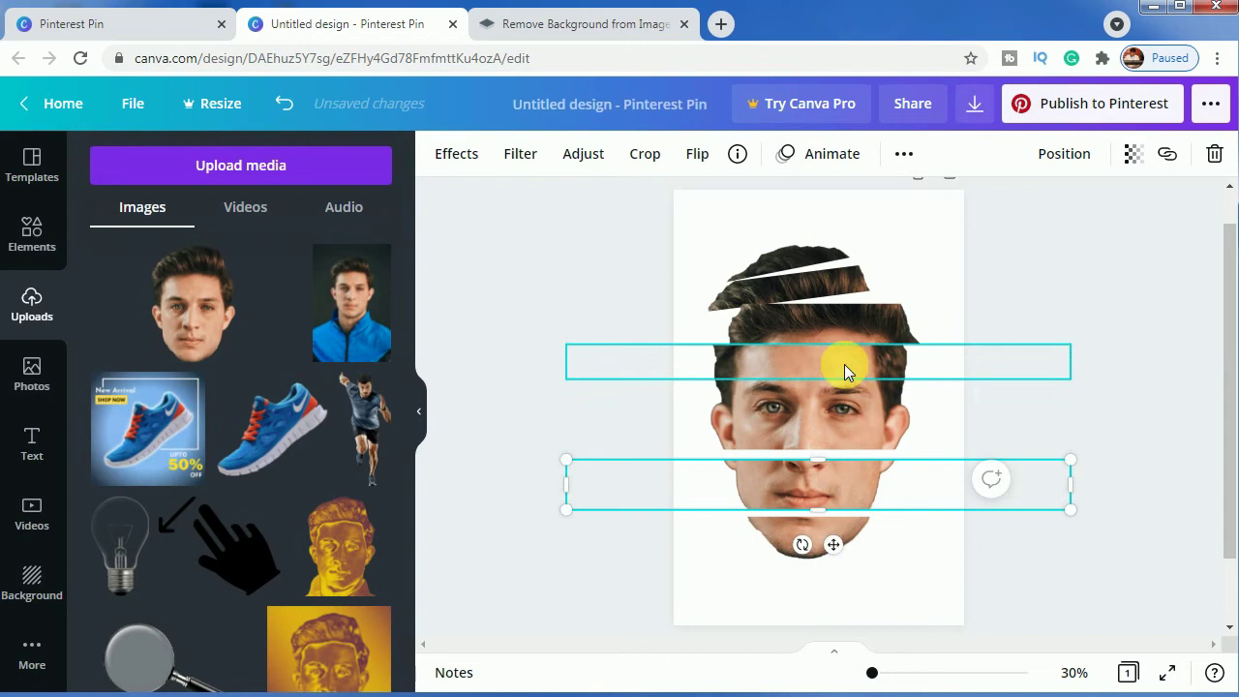
left_click(843, 413)
left_click_drag(846, 414, 901, 432)
Shift and slightly tilt the forehead strip, and tilt the eye strip about 12°
left_click(822, 366)
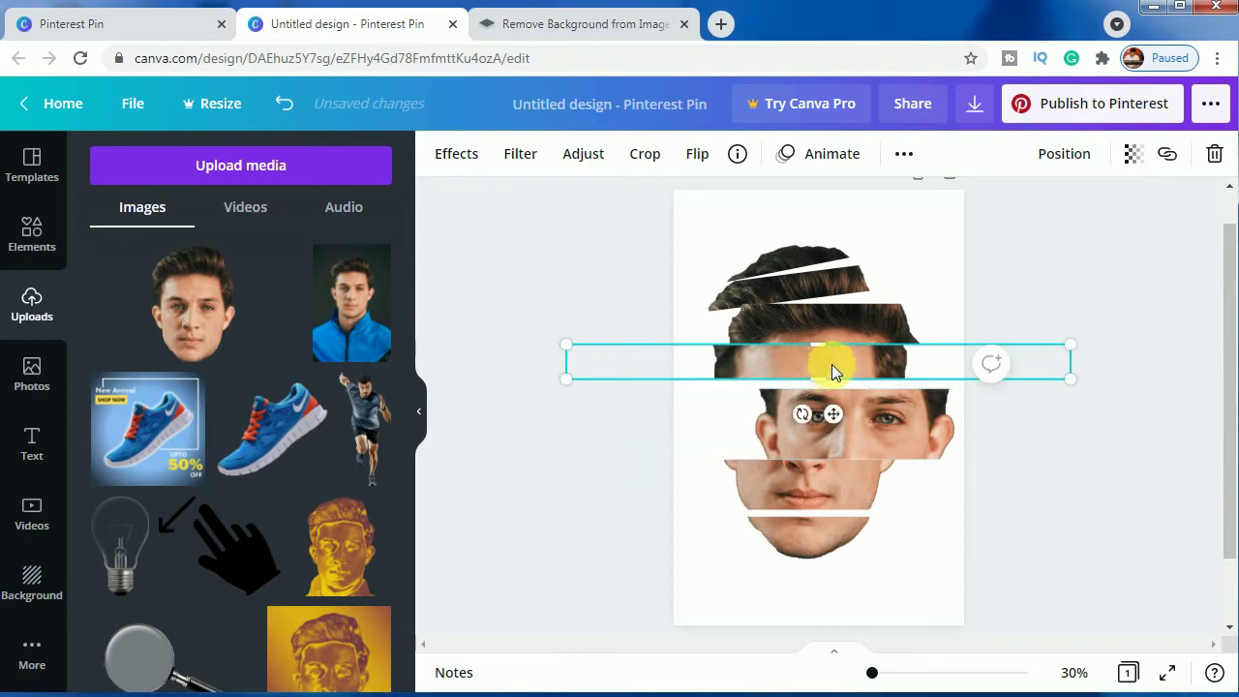
left_click_drag(832, 364, 874, 381)
left_click_drag(861, 424, 826, 423)
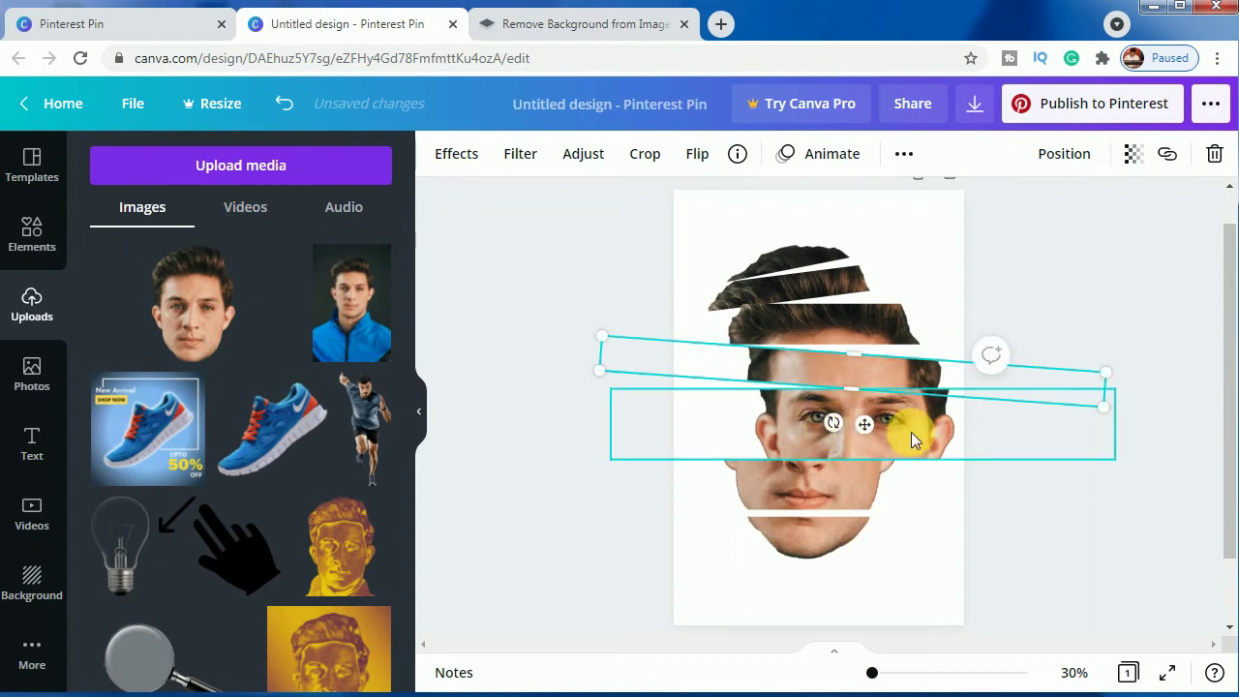
left_click(911, 432)
left_click_drag(862, 494, 859, 498)
left_click_drag(912, 447, 913, 461)
Tilt the mouth strip to about -4° and lower it, leaving a gap above the chin
left_click(782, 487)
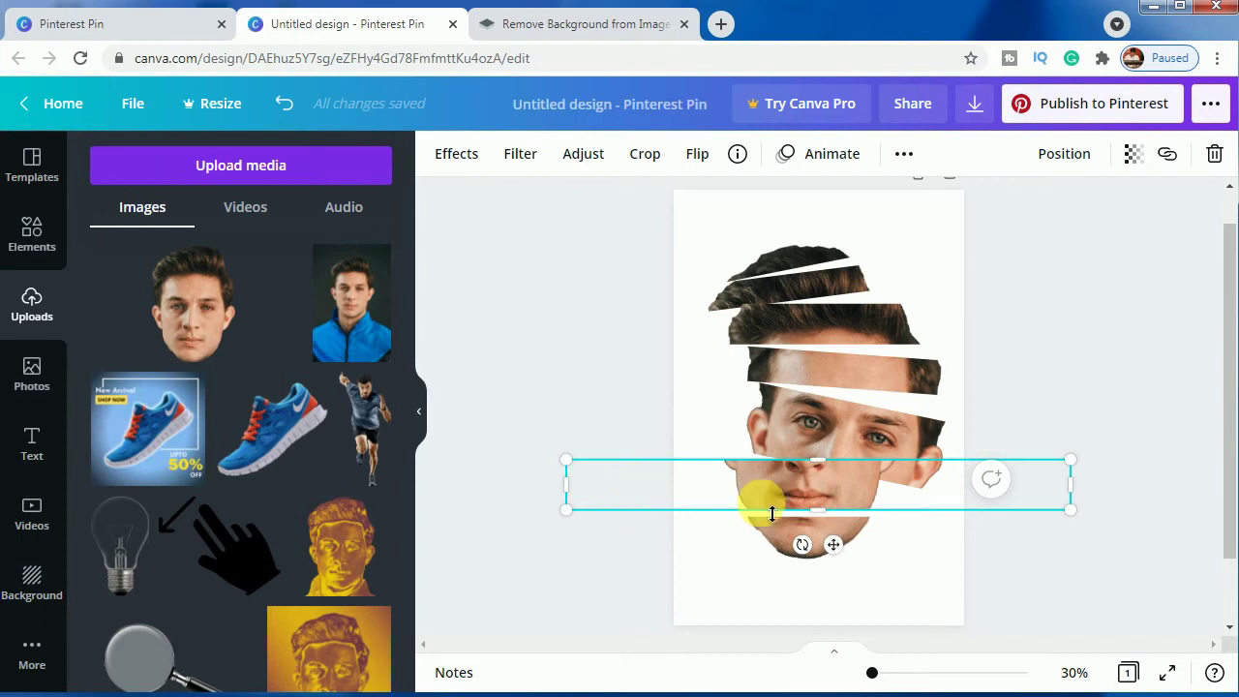
mouse_move(792, 545)
left_mouse_down()
mouse_move(786, 560)
mouse_move(761, 553)
mouse_move(781, 562)
left_mouse_up()
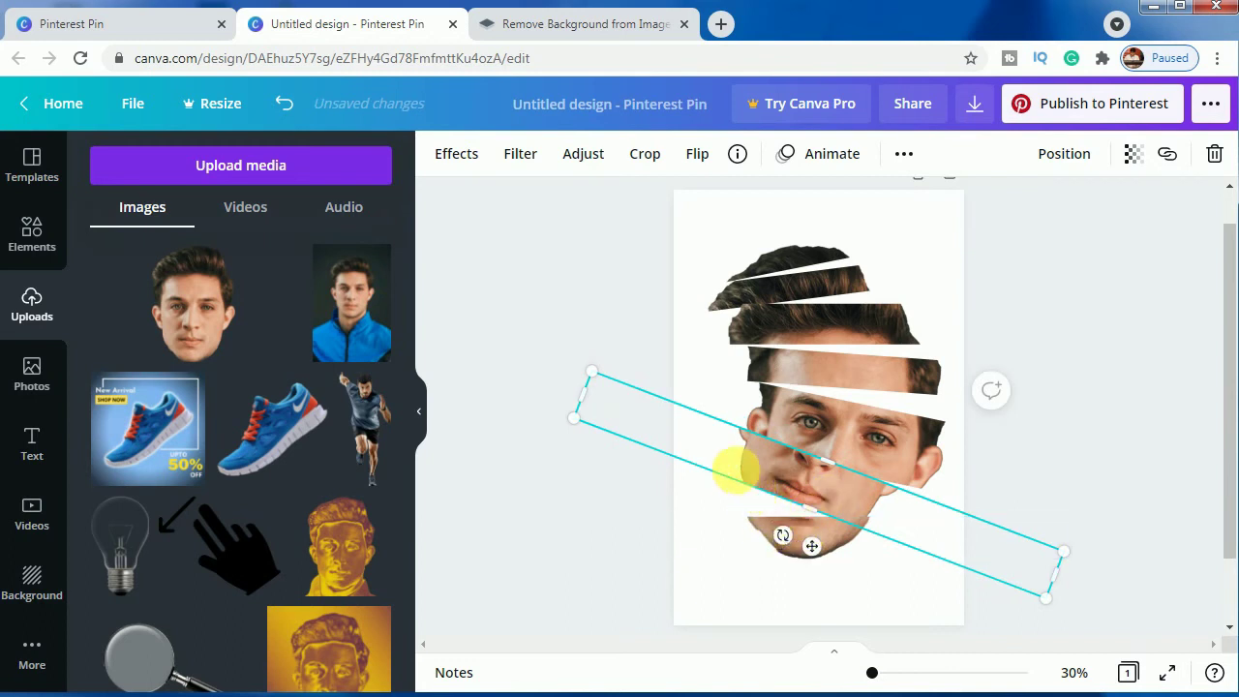
left_click_drag(784, 538, 807, 572)
left_click_drag(819, 498, 818, 560)
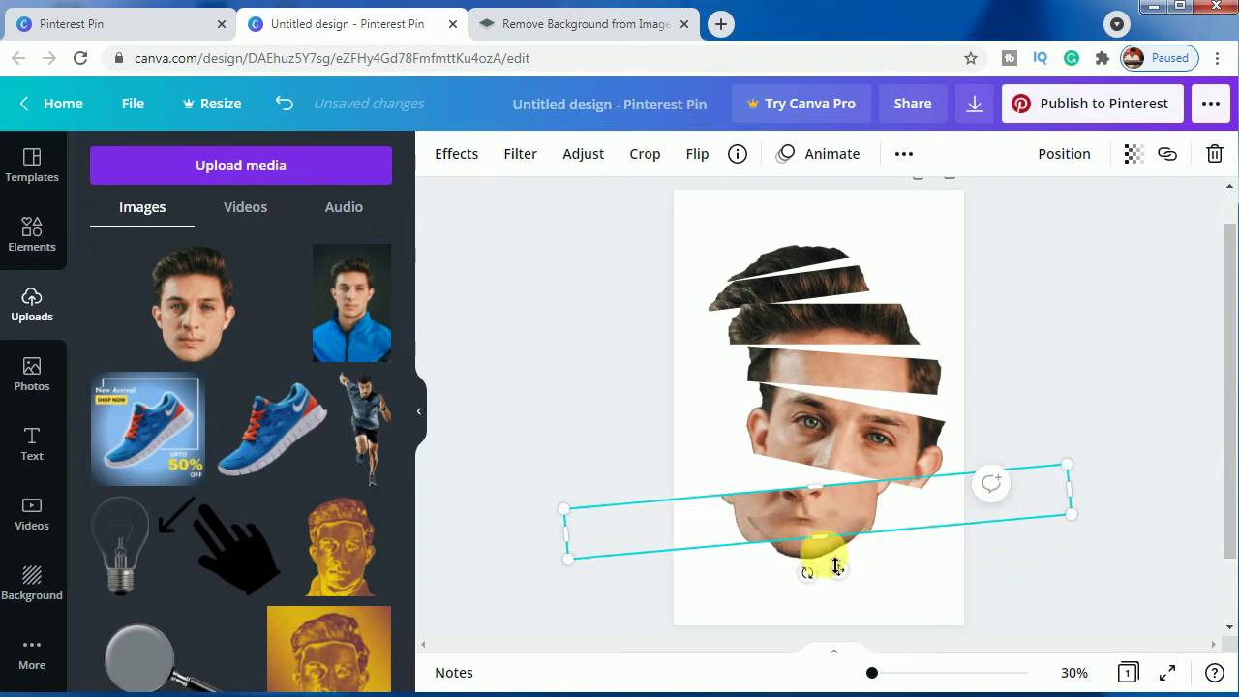
left_click_drag(907, 568, 823, 581)
left_click(833, 512)
left_click(1096, 394)
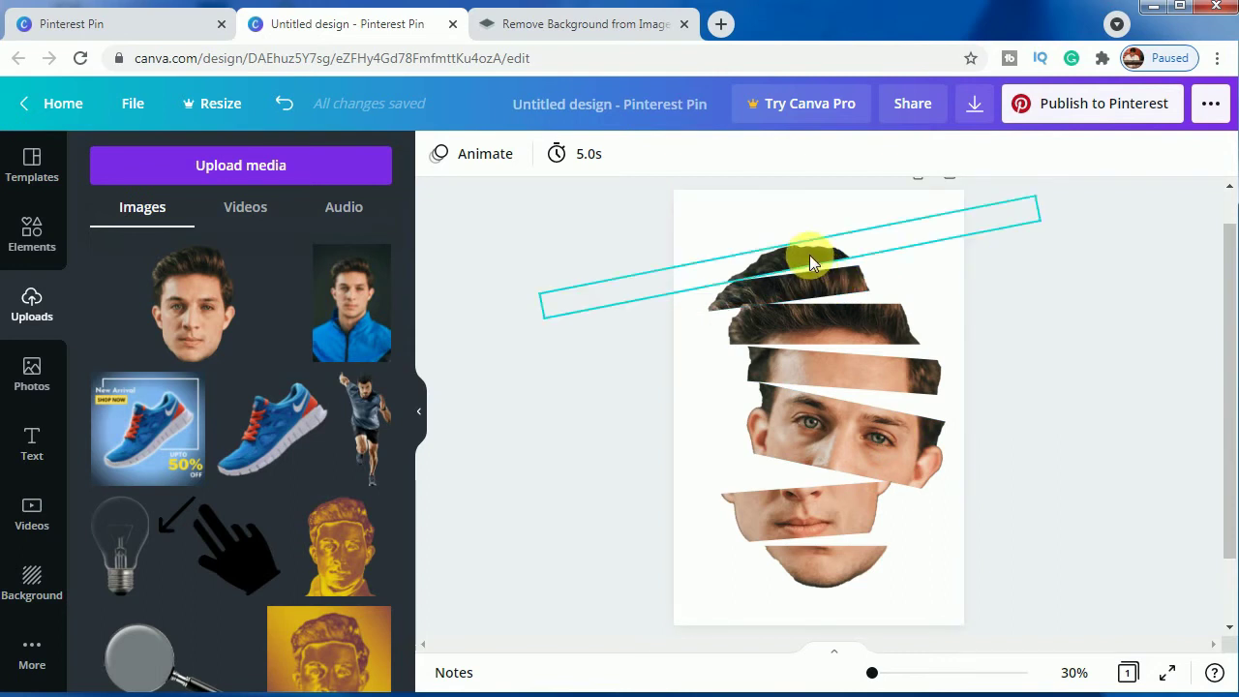
Raise the top hair strip slightly and place a dark circle shape over the upper hair
left_click_drag(810, 255, 811, 248)
left_click(476, 369)
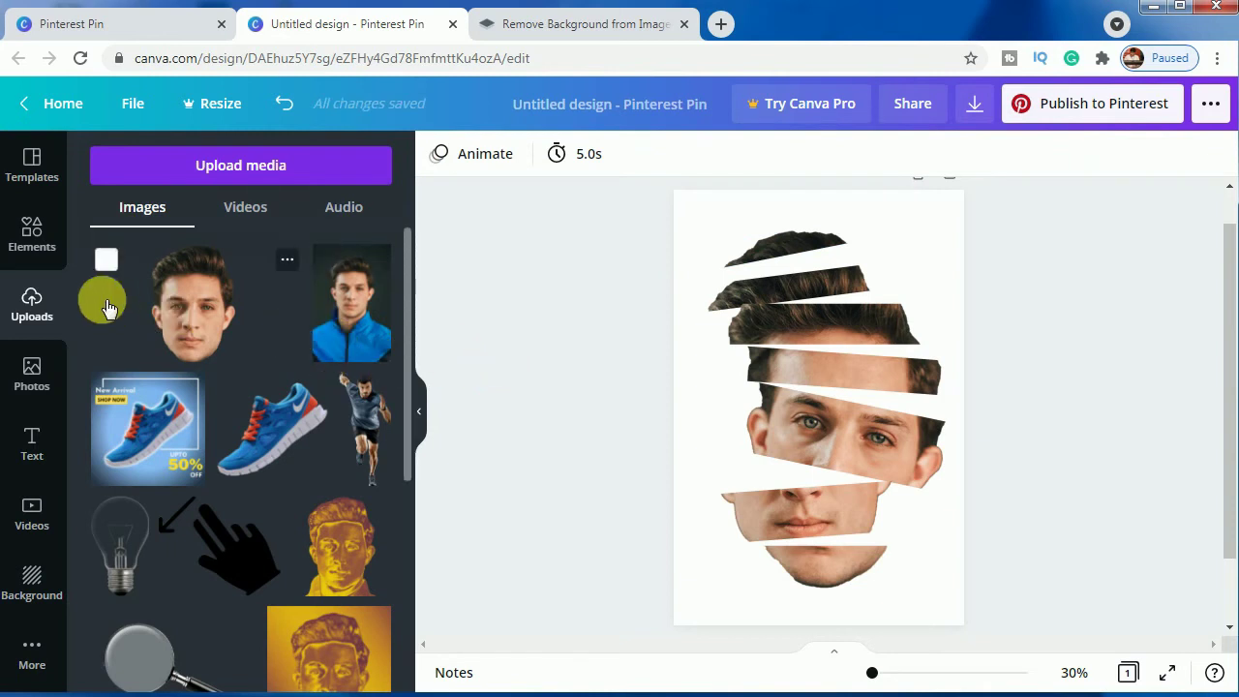
left_click(32, 232)
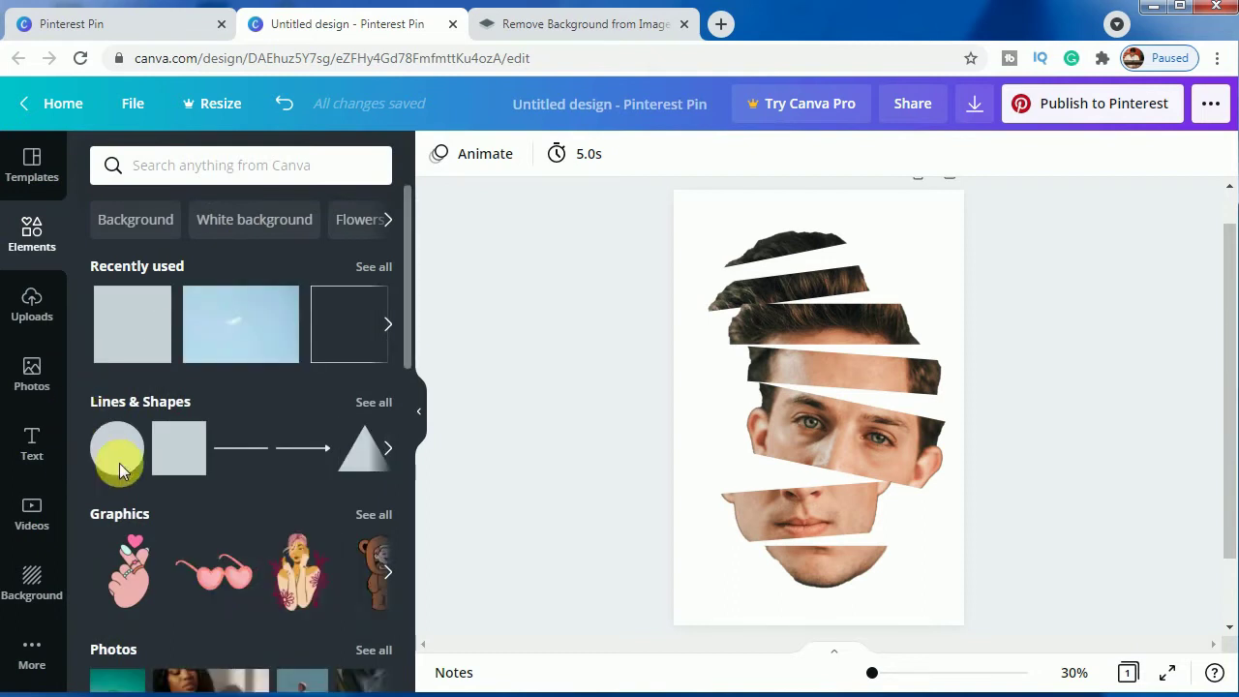
left_click(108, 452)
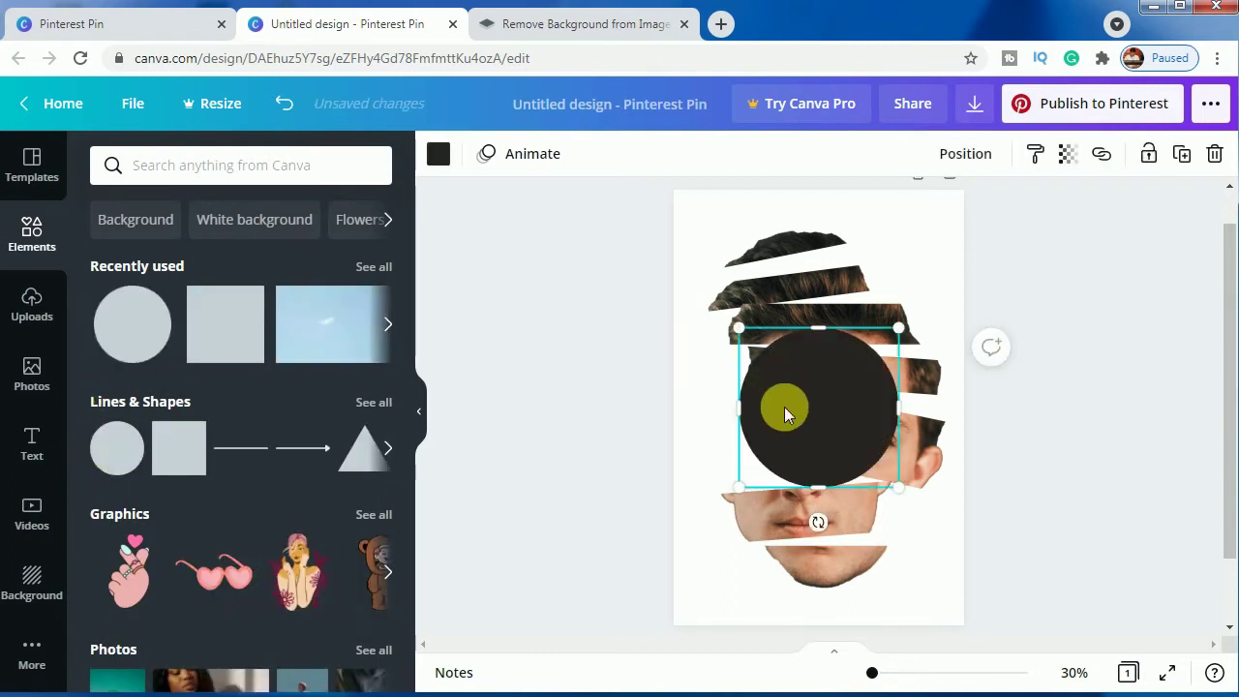
left_click_drag(786, 409, 747, 297)
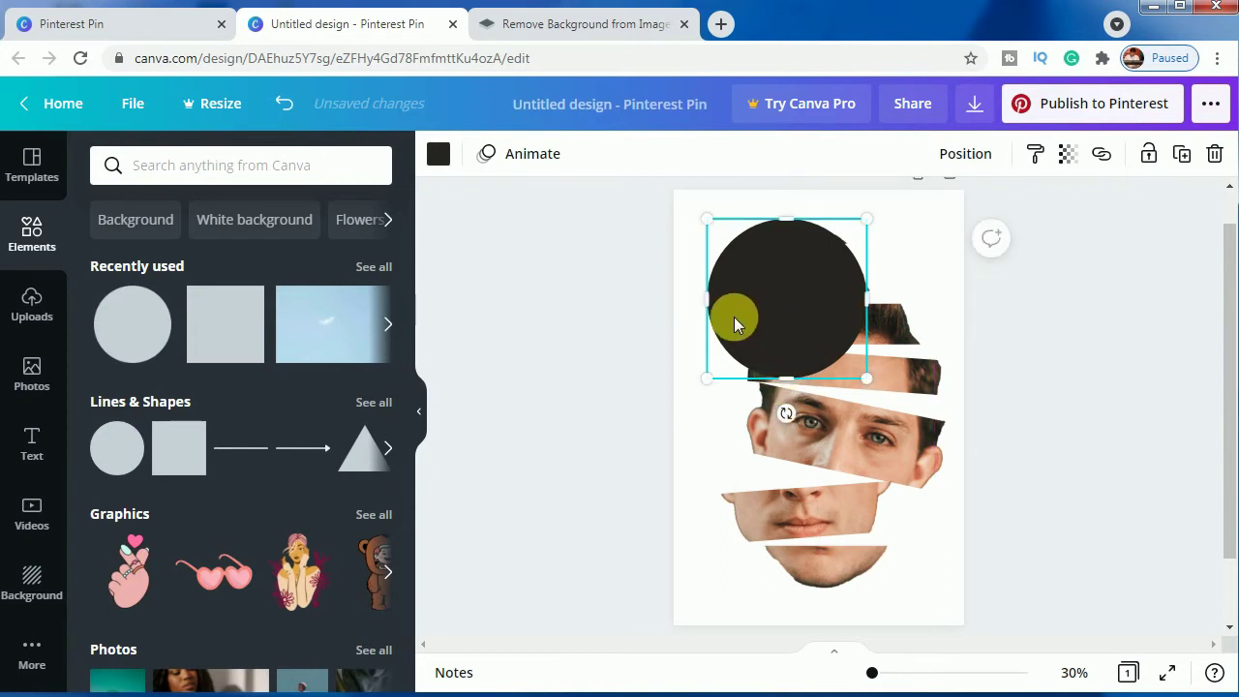
Open Canva's colour palette generator on canva.com in the Pinterest Pin tab
left_click(180, 25)
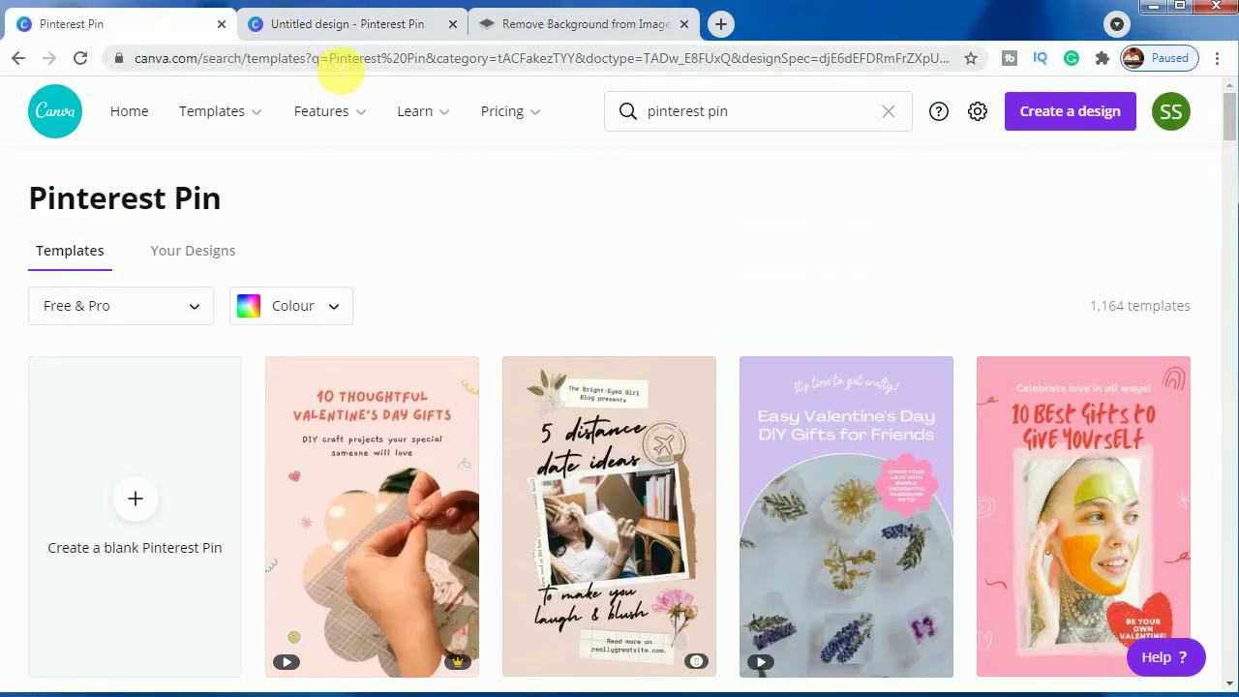
left_click(333, 61)
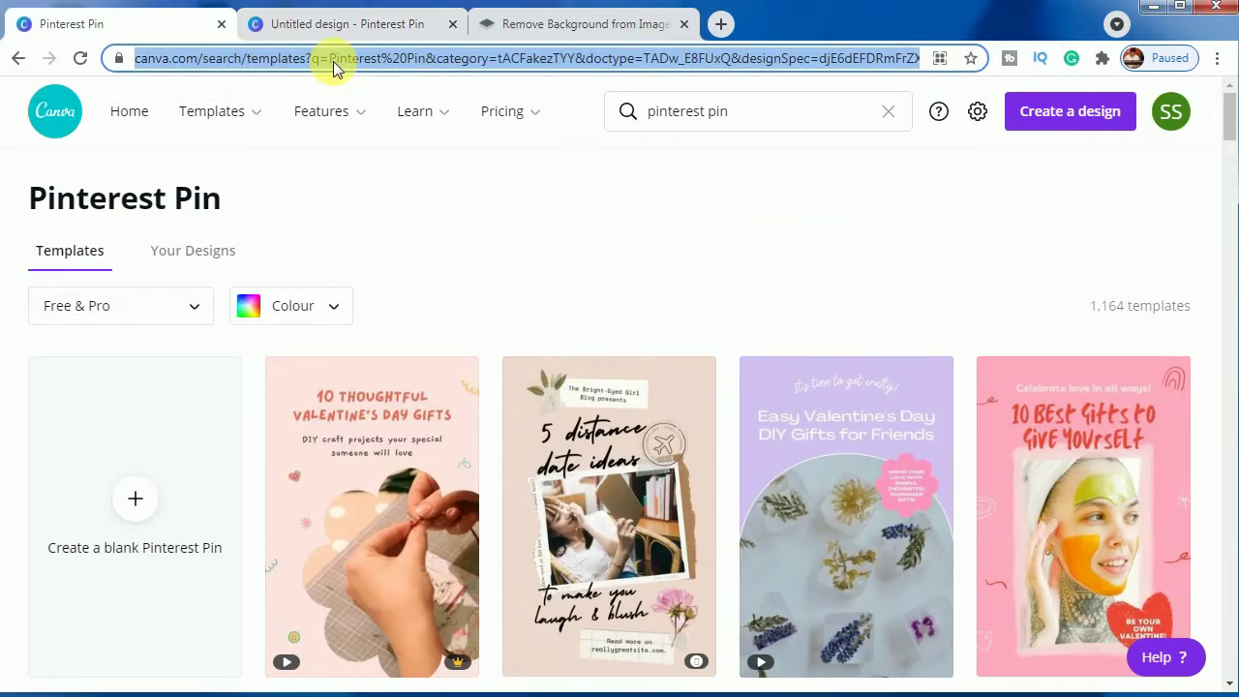
type("canva")
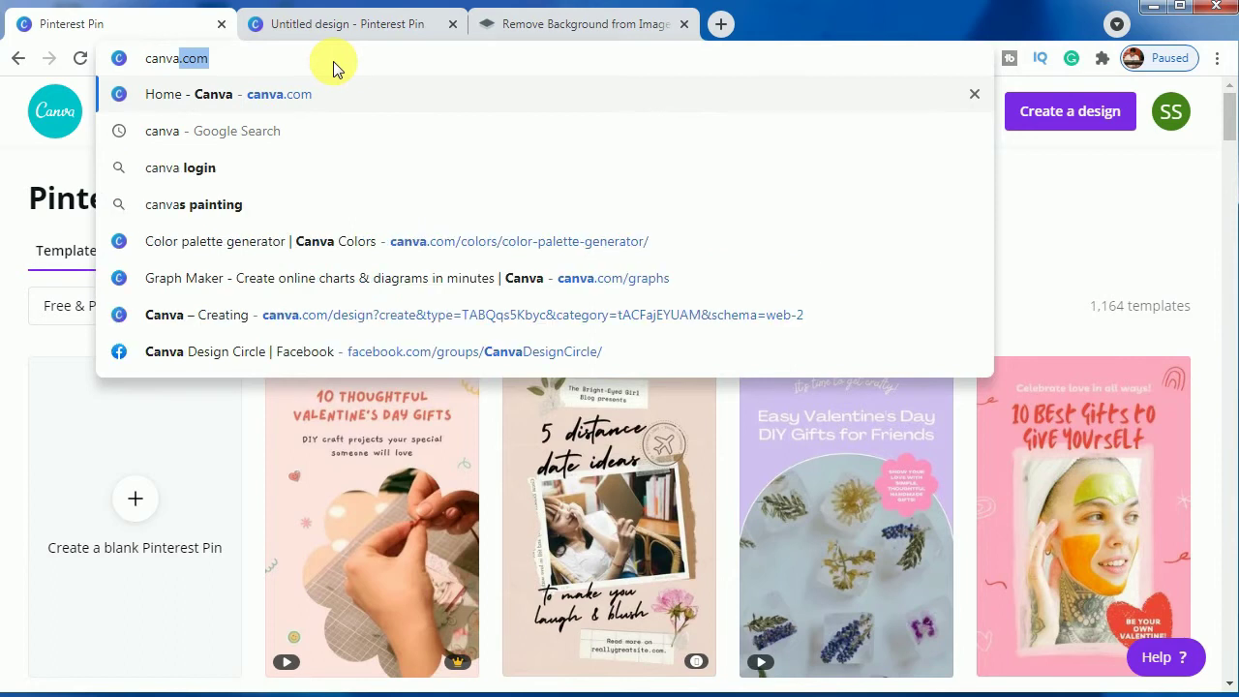
key("Right")
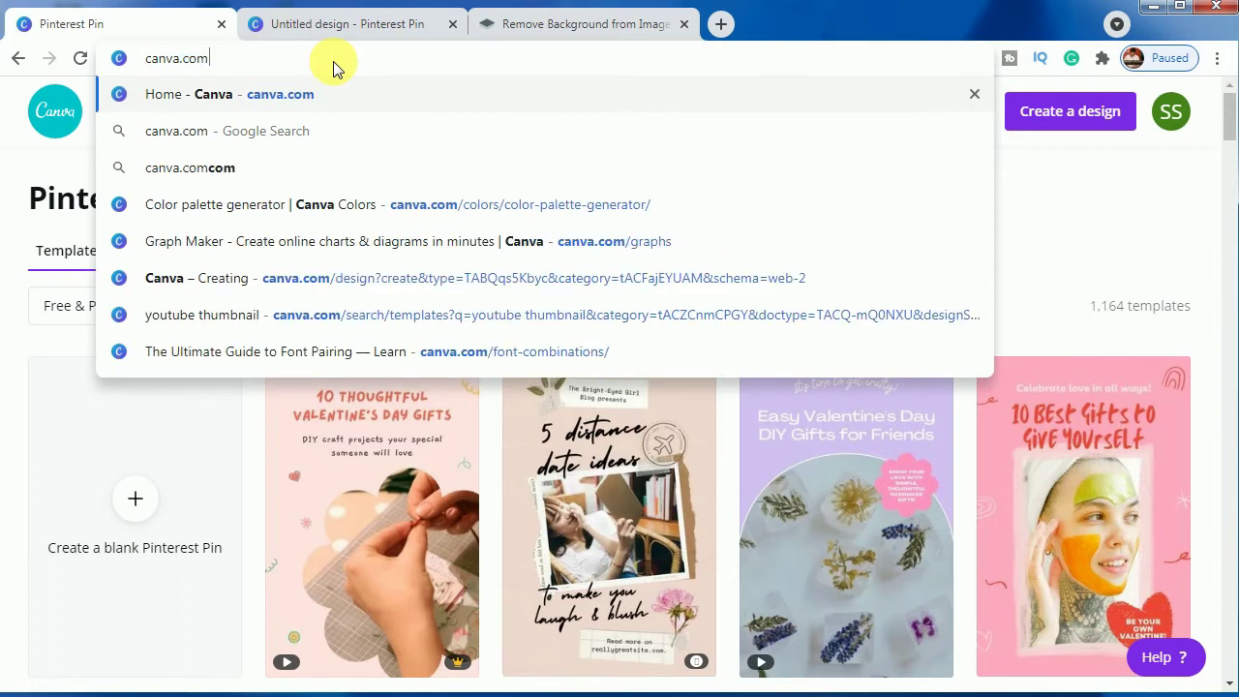
key("Down")
key("Down")
key("Down")
key("Return")
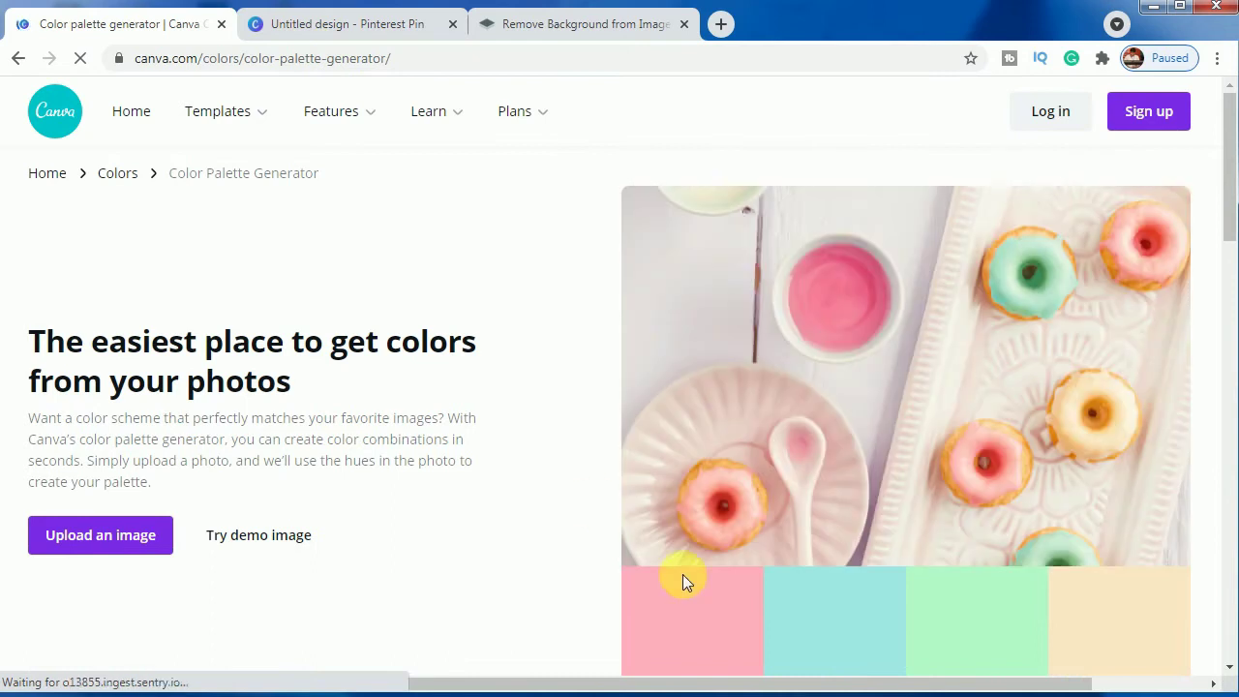
Upload the cutout head image to get its palette, including My Pink #D19E82
left_click(143, 535)
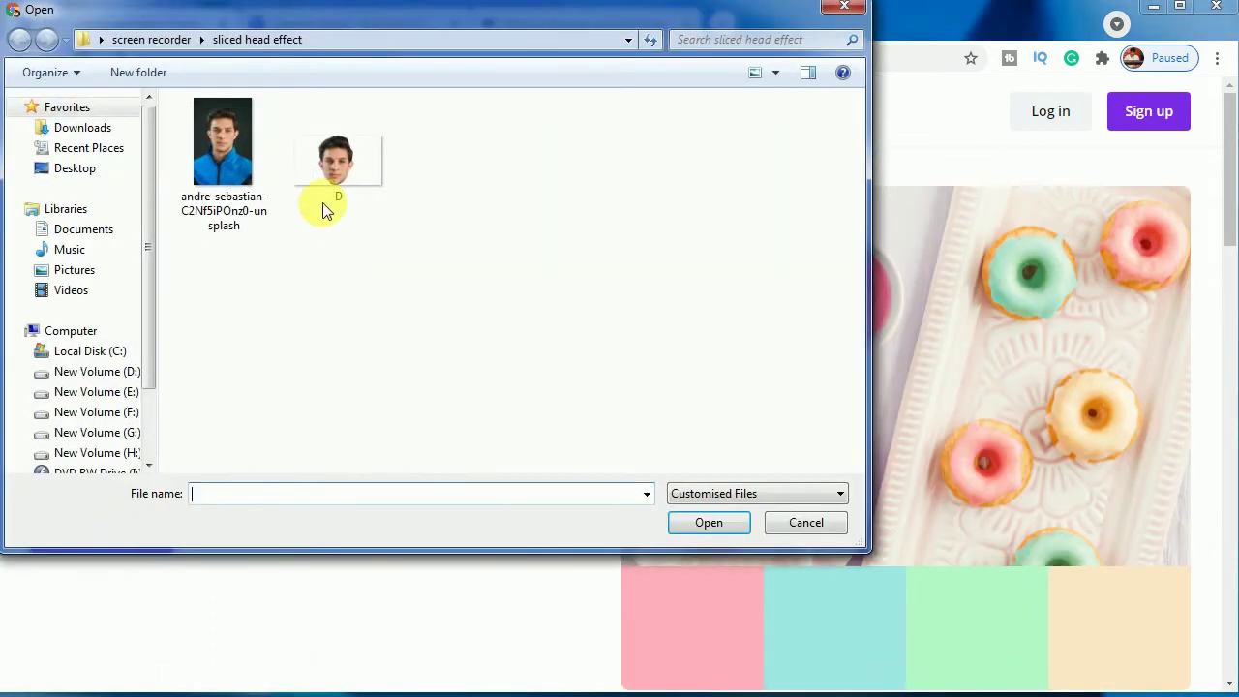
left_click(348, 178)
left_click(699, 524)
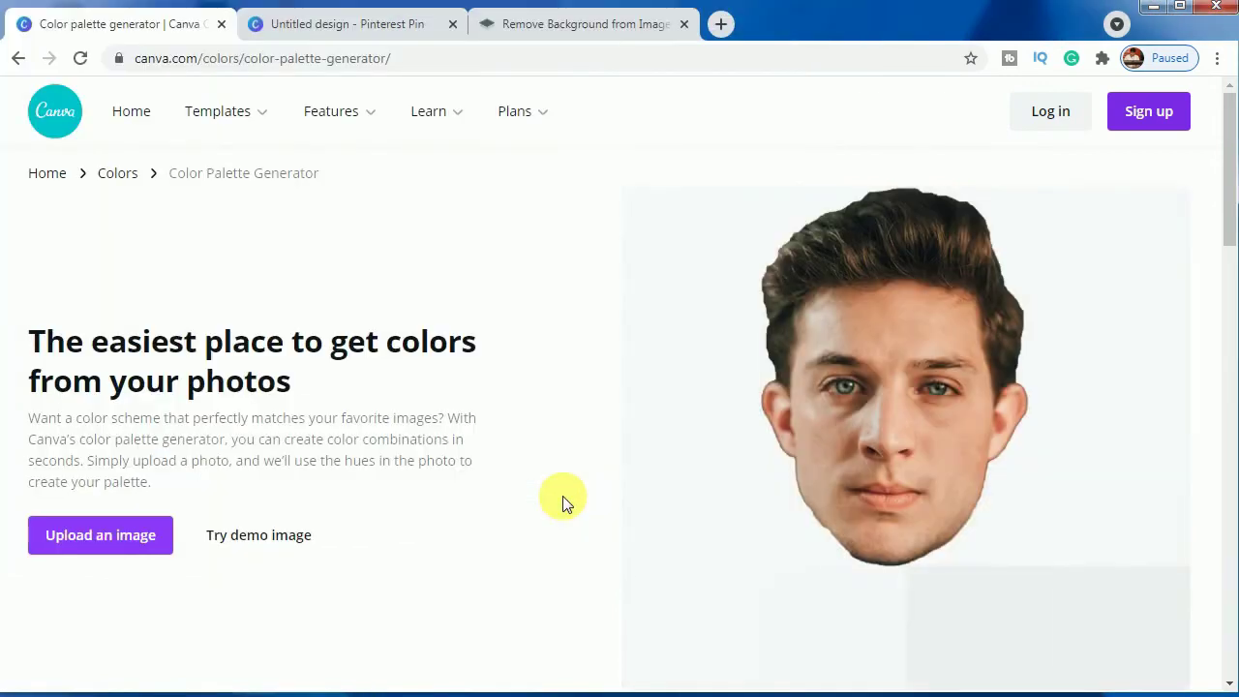
scroll(561, 496, "down", 1)
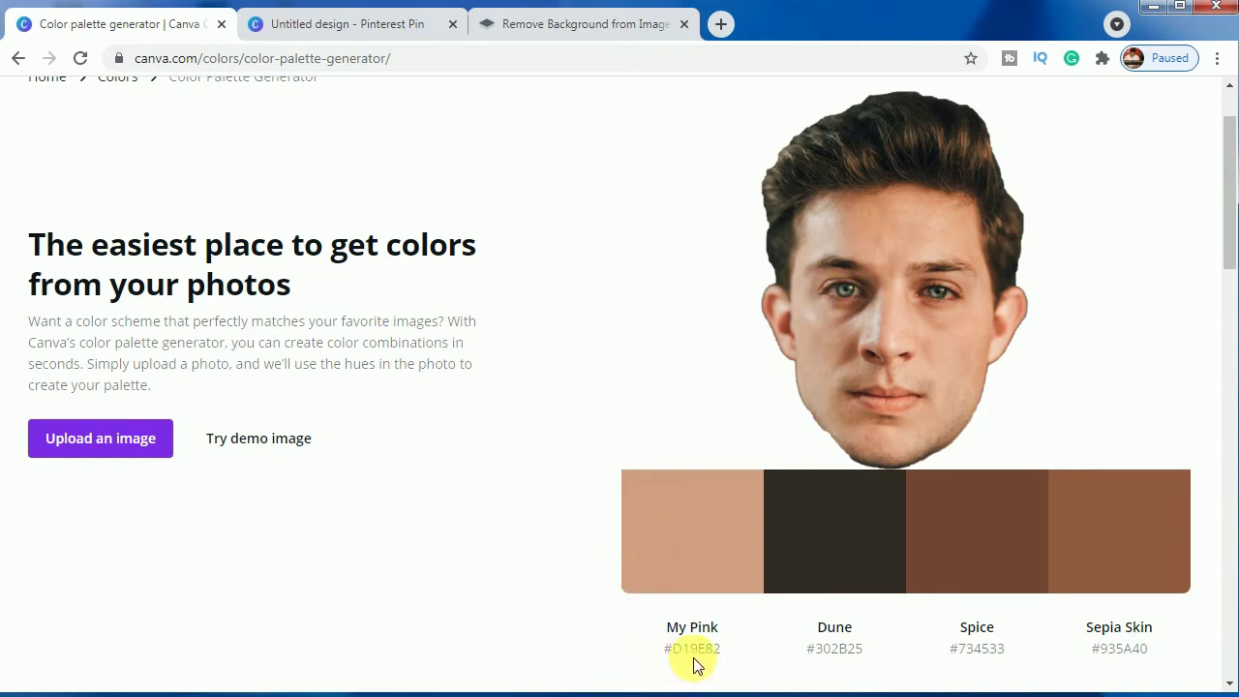
Give the dark circle the custom skin-tone colour #D19E82
left_click(406, 23)
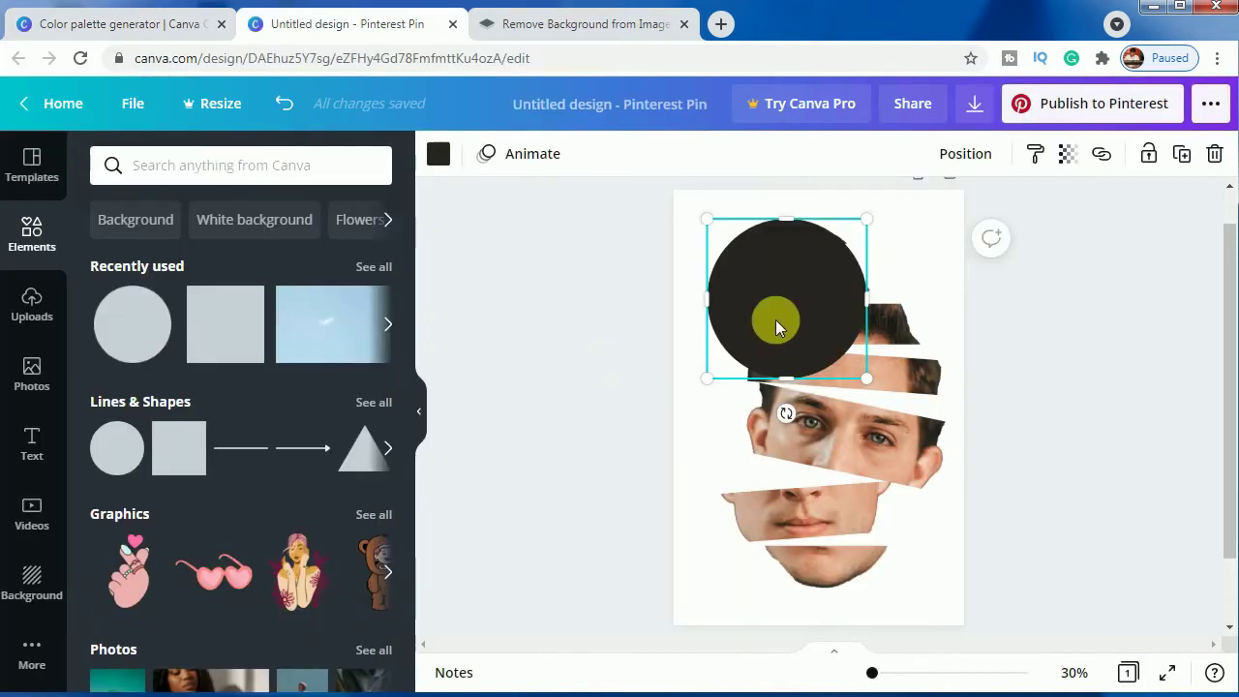
left_click(439, 154)
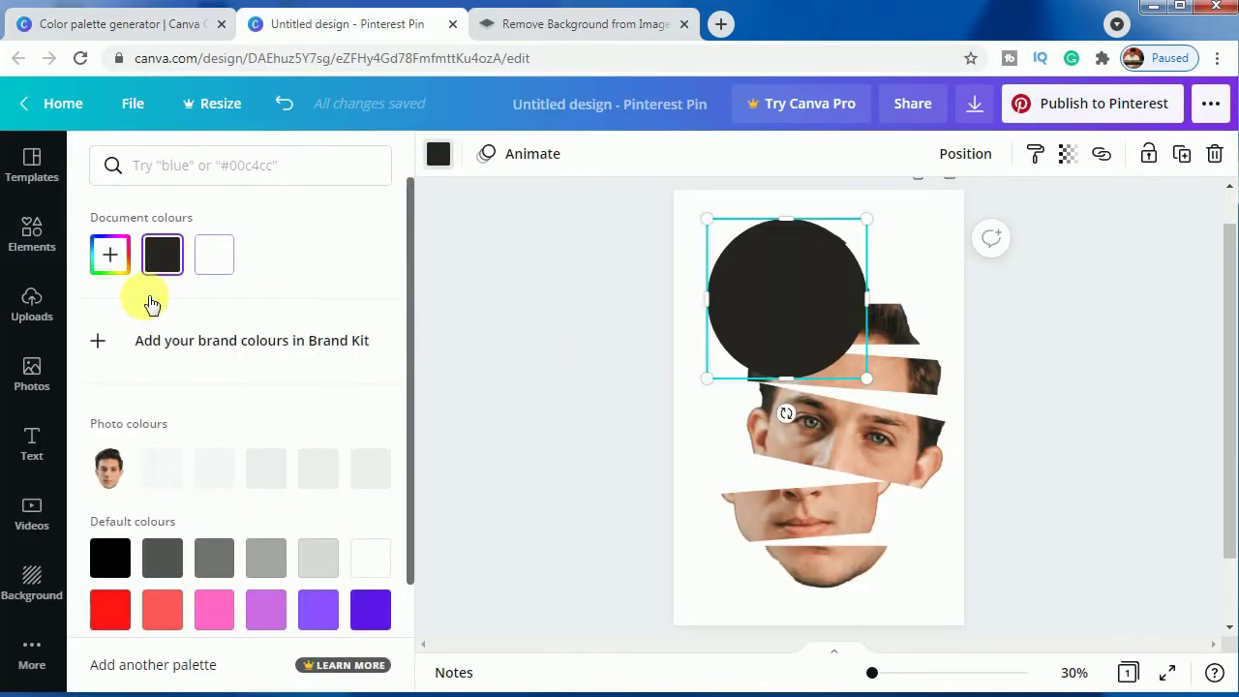
left_click(112, 258)
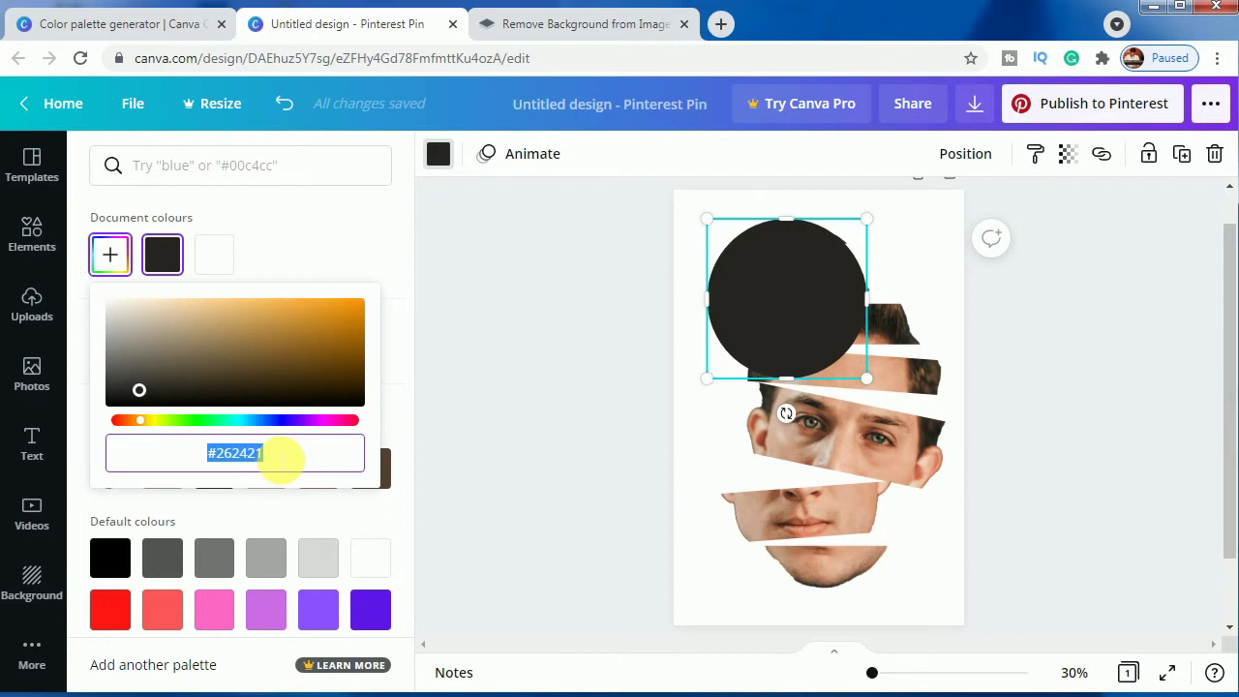
type("#D1")
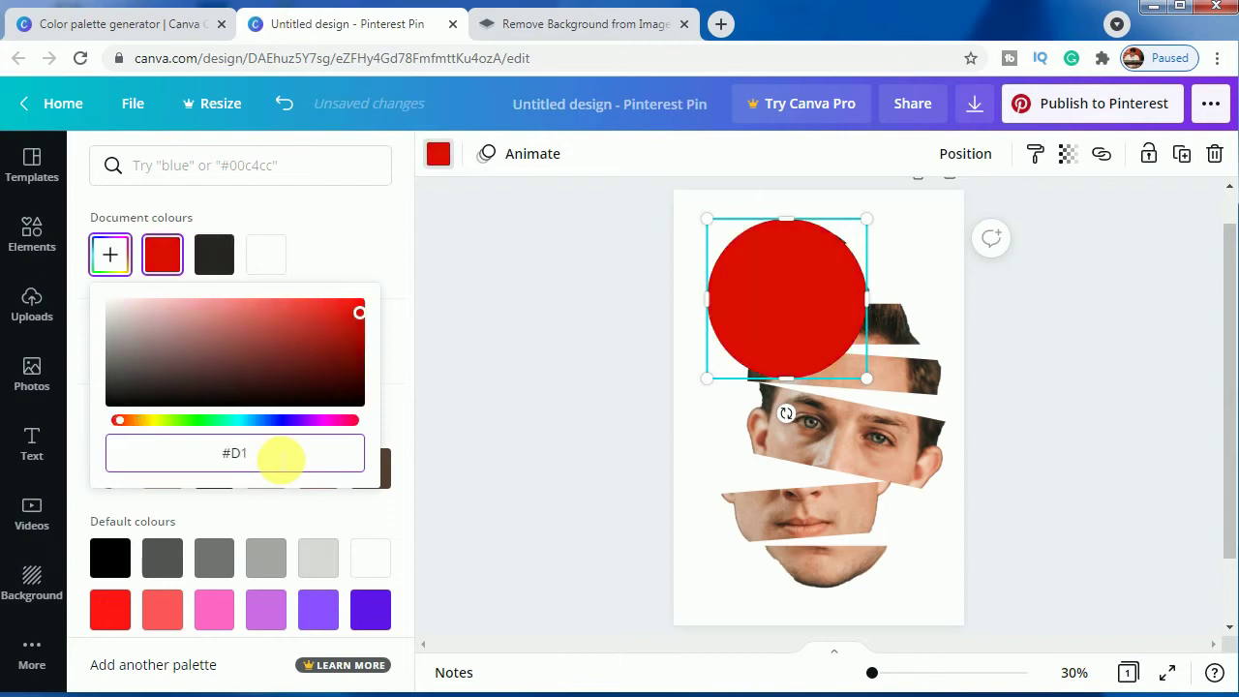
type("9E82")
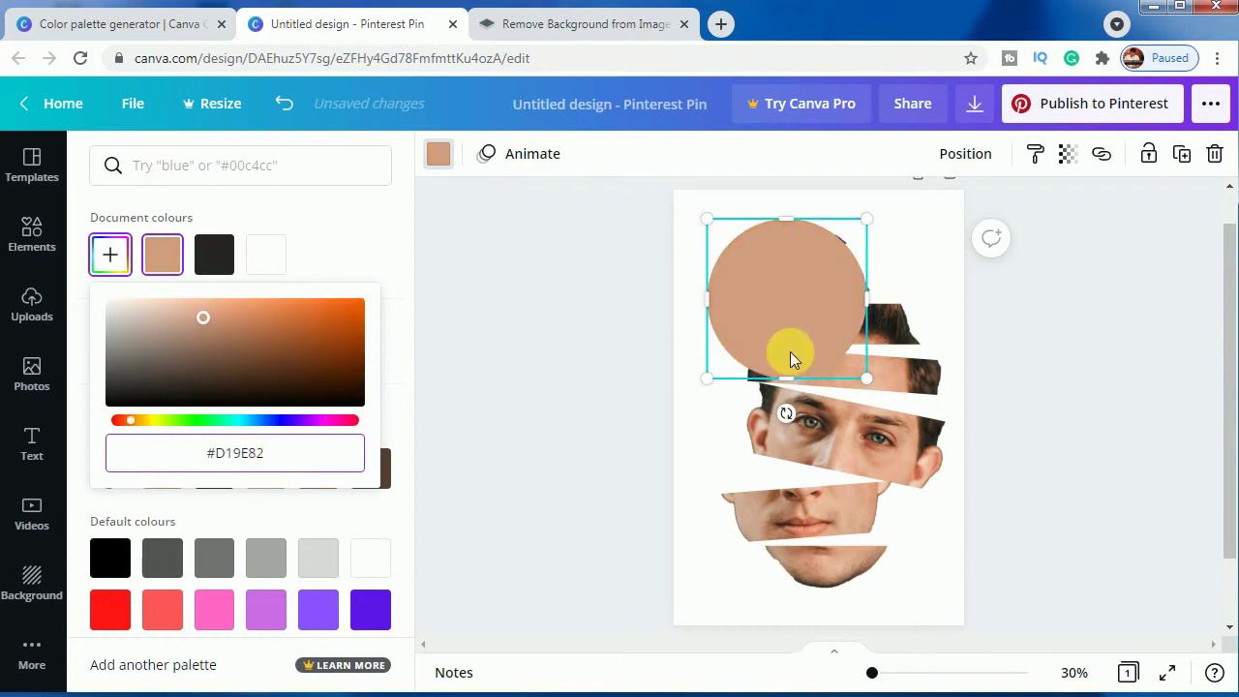
left_click(768, 306)
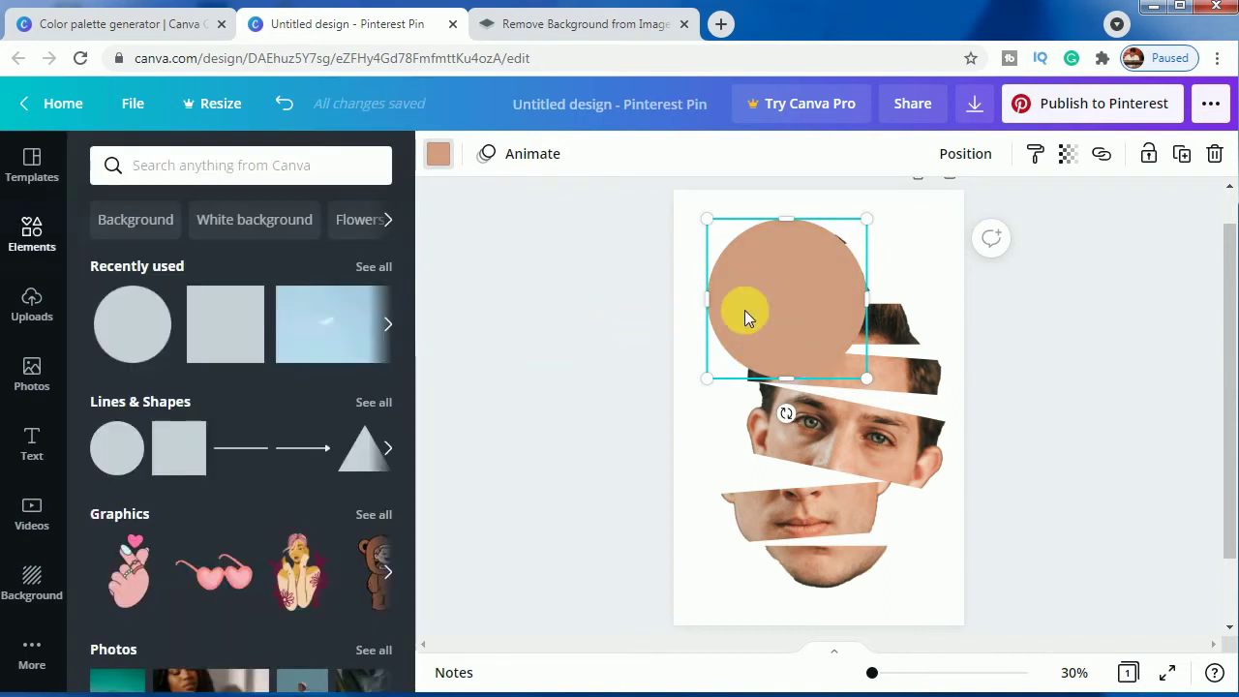
Tilt the tan circle to about -5° and move it down onto the top hair strip
left_click_drag(789, 305, 802, 346)
left_click(828, 286)
left_click(805, 250)
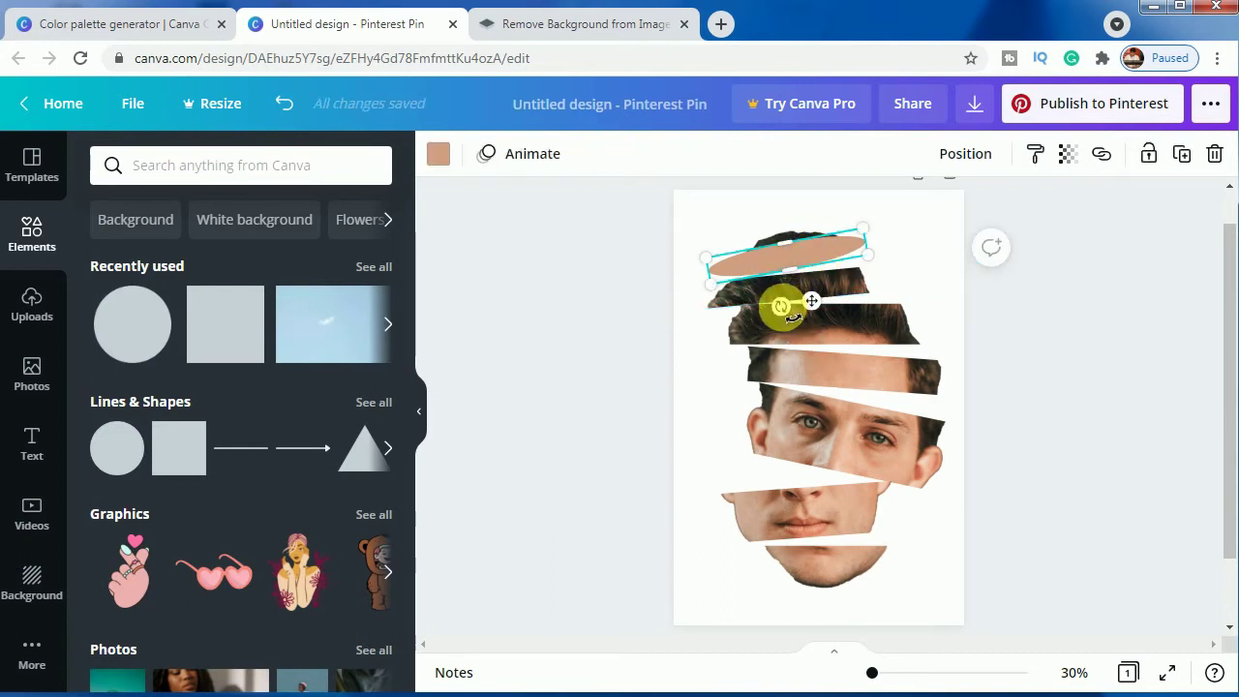
mouse_move(781, 306)
left_mouse_down()
mouse_move(792, 316)
mouse_move(788, 306)
left_mouse_up()
left_click_drag(814, 250, 828, 276)
Narrow the ellipse to width 441 and flatten it into a thin sliver
mouse_move(713, 277)
left_mouse_down()
mouse_move(766, 293)
mouse_move(735, 280)
left_mouse_up()
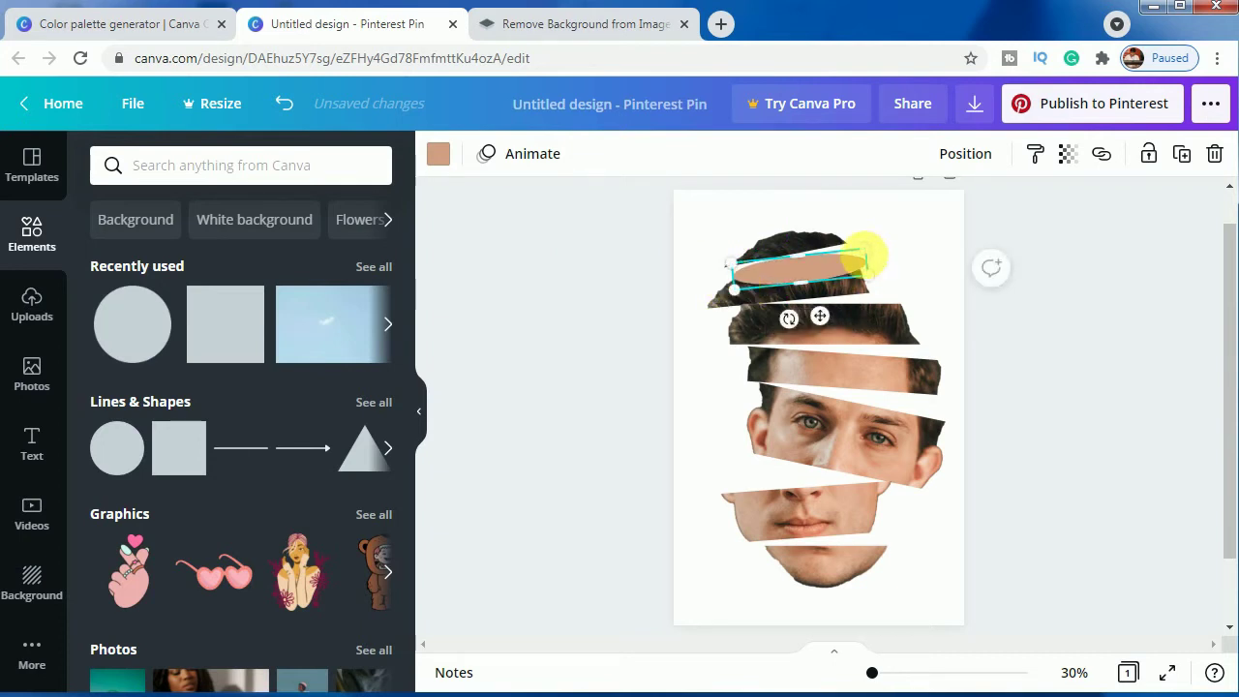
mouse_move(870, 268)
left_mouse_down()
mouse_move(887, 274)
mouse_move(877, 276)
left_mouse_up()
left_click_drag(798, 259, 813, 274)
left_click(633, 309)
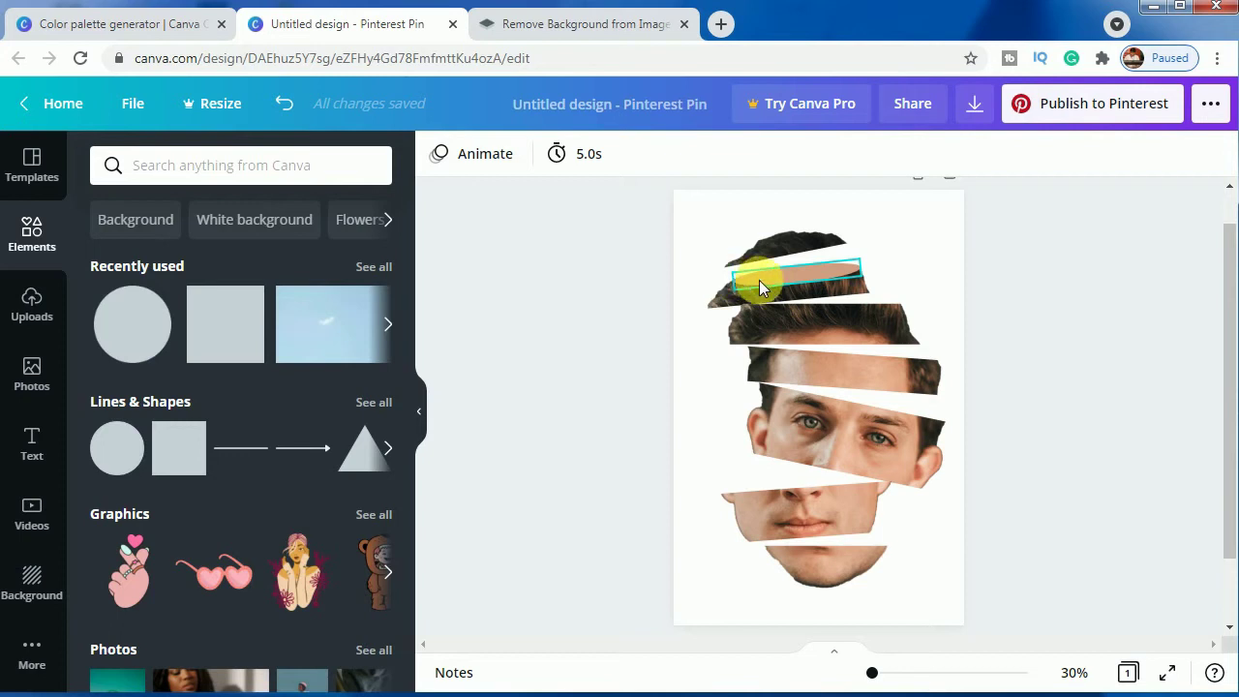
Adjust the ellipse's width from the left and nudge it down into the topmost gap
left_click(759, 281)
left_click_drag(735, 282, 646, 297)
left_click(641, 295)
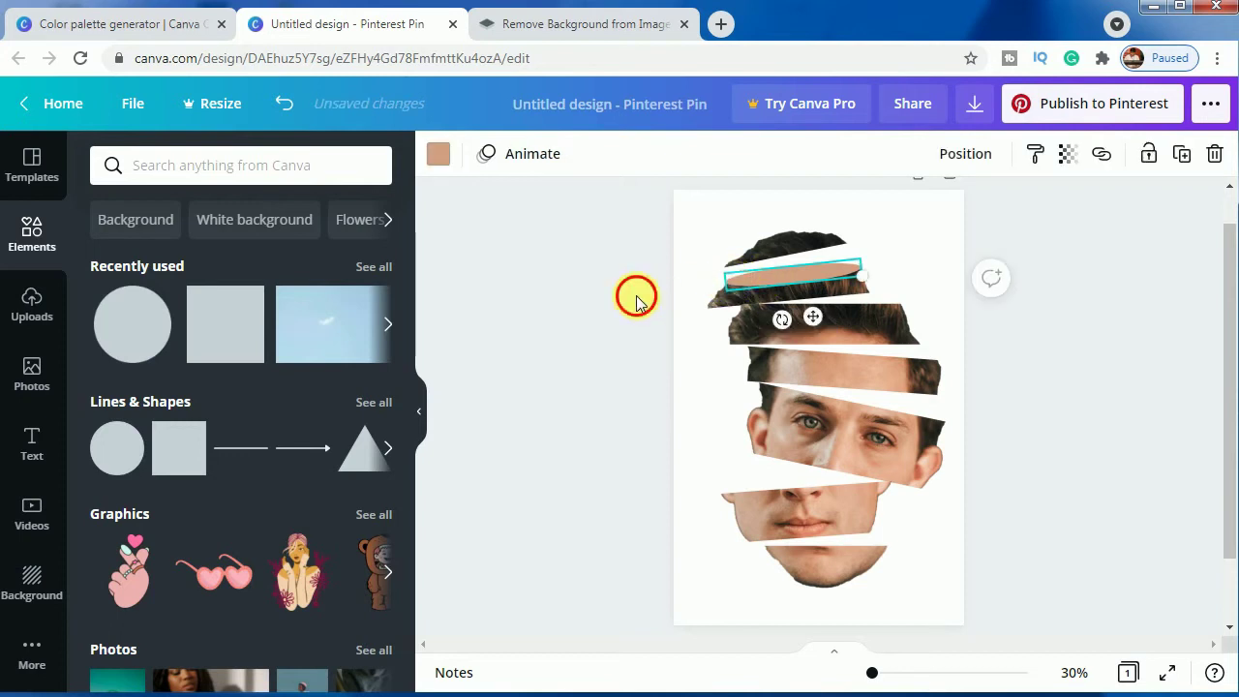
left_click(757, 277)
key("Down")
key("Down")
key("Down")
key("Down")
key("Down")
key("Down")
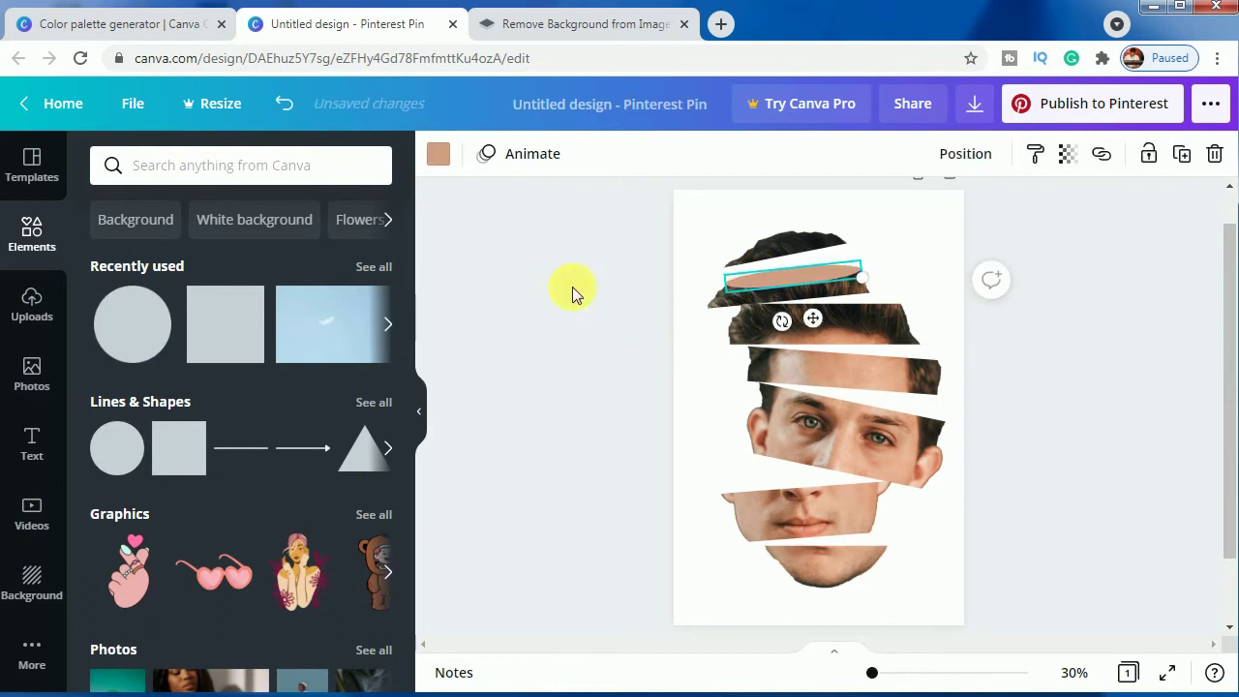
left_click(572, 286)
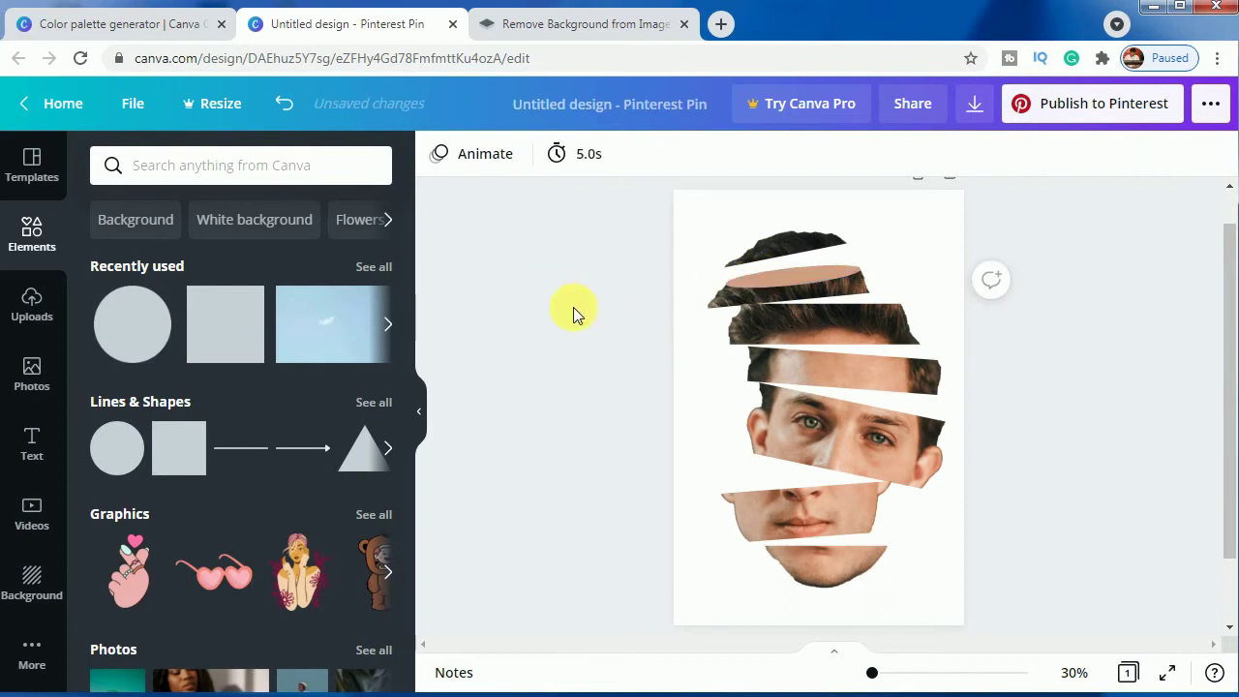
left_click(769, 278)
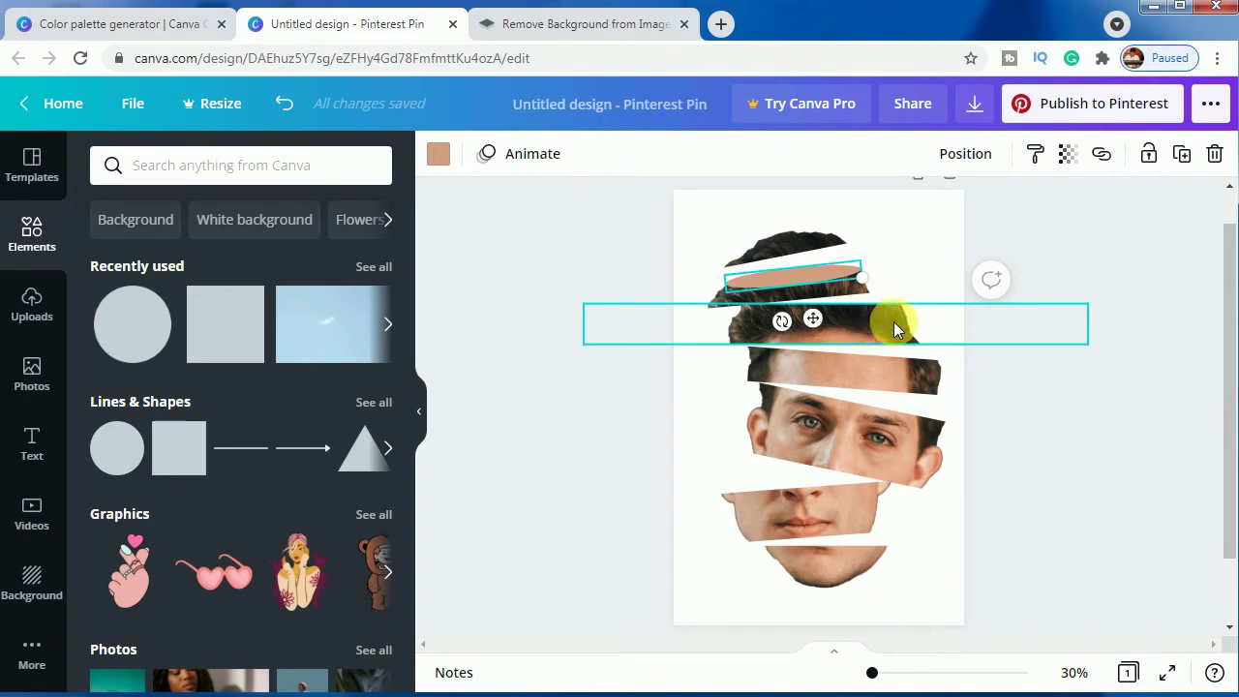
Keep the hair strip level at 0° and place an ellipse copy, widened to 545, in the next gap
left_click(868, 323)
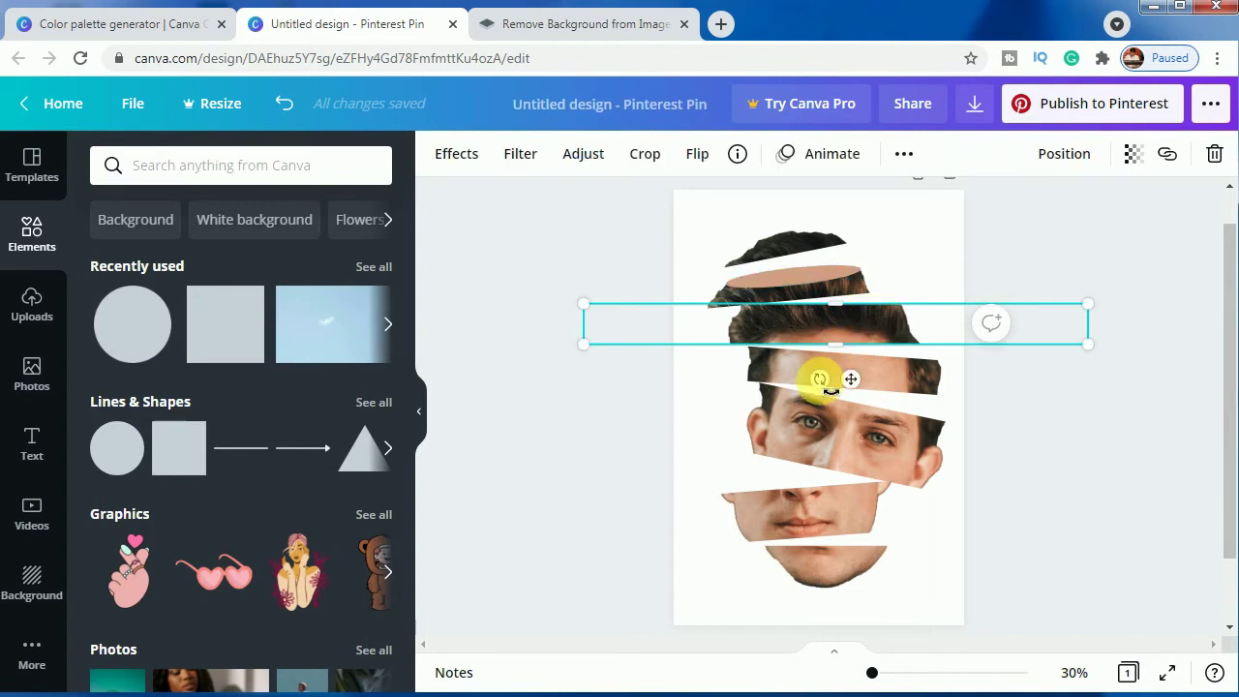
mouse_move(820, 380)
left_mouse_down()
mouse_move(831, 393)
mouse_move(832, 379)
left_mouse_up()
left_click(808, 279)
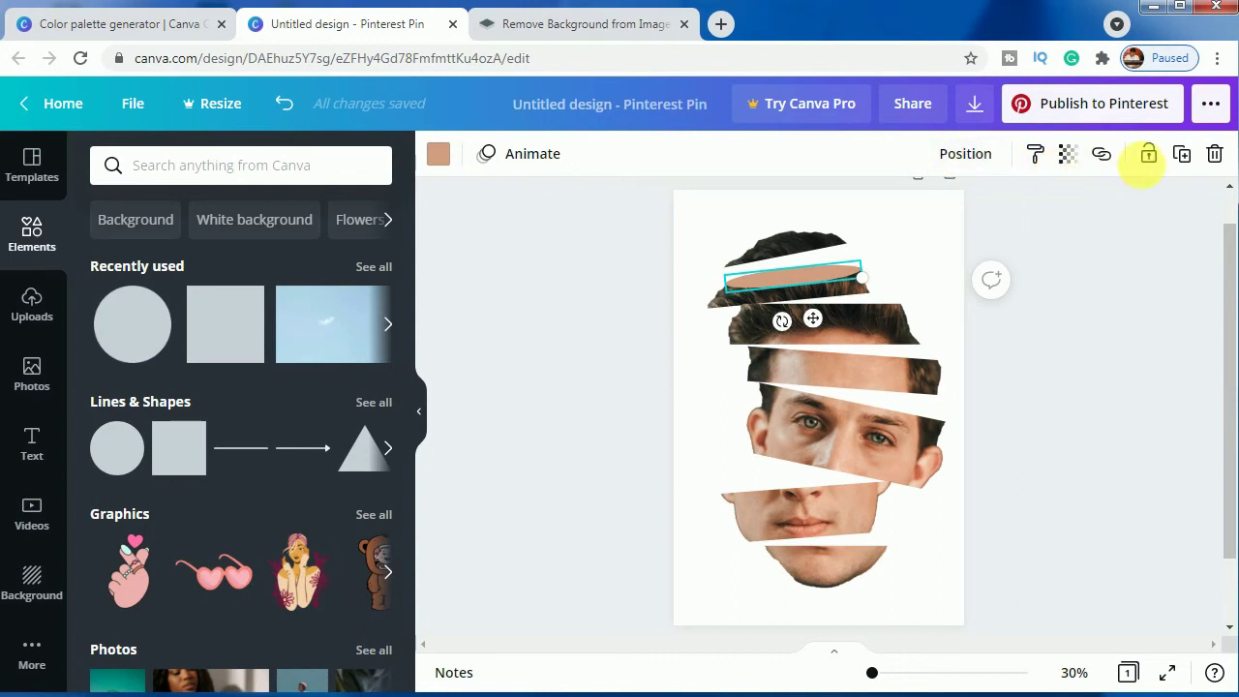
left_click(1183, 153)
left_click_drag(830, 268, 800, 354)
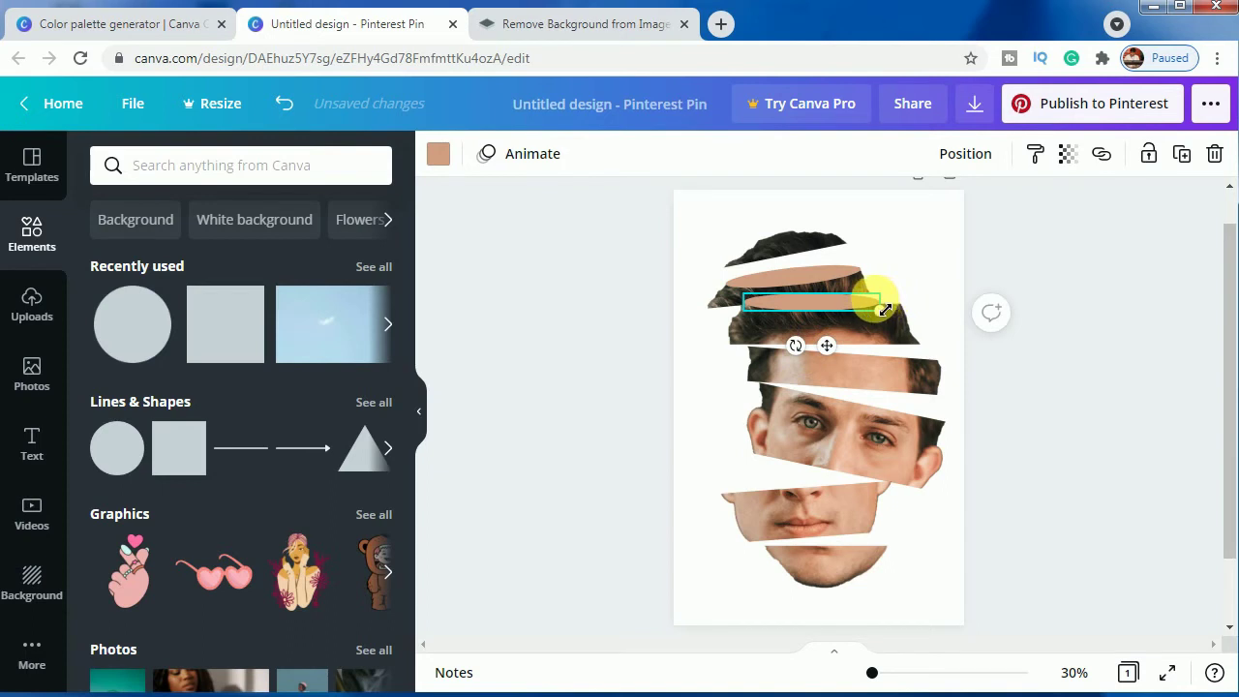
left_click_drag(890, 312, 916, 312)
key("Down")
key("Down")
key("Down")
key("Down")
key("Down")
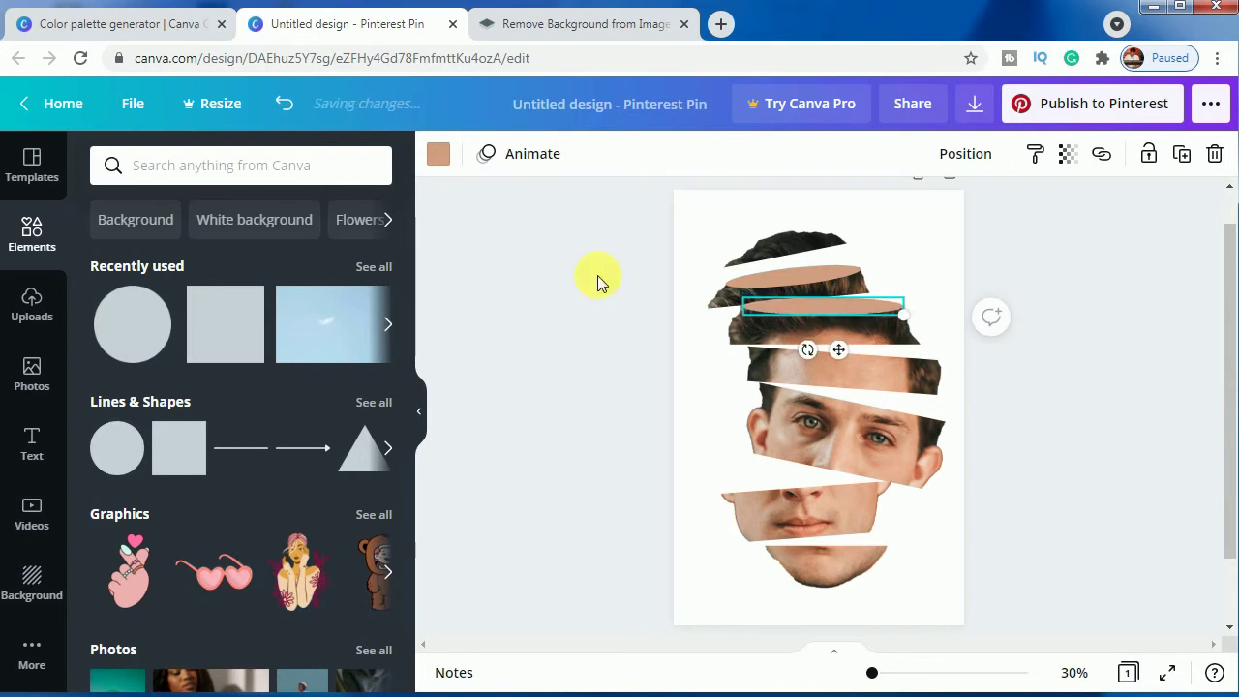
left_click(597, 275)
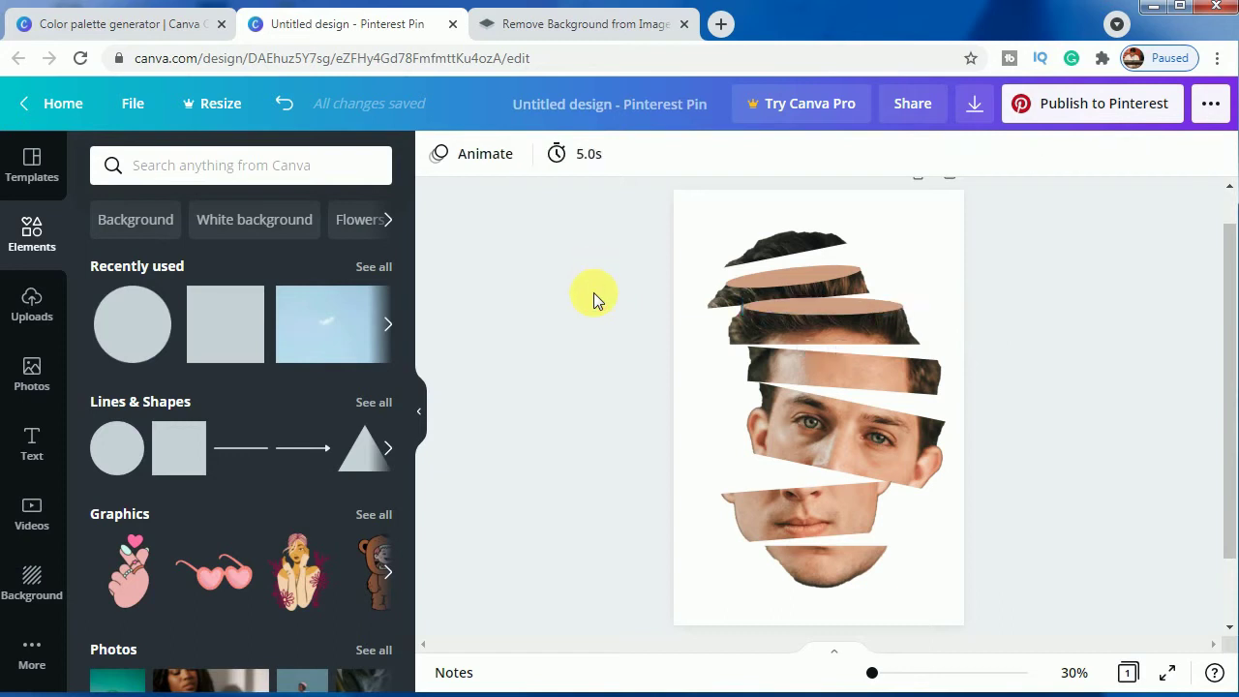
Bring the image slice at the second gap in front of everything
left_click(790, 308)
right_click(682, 294)
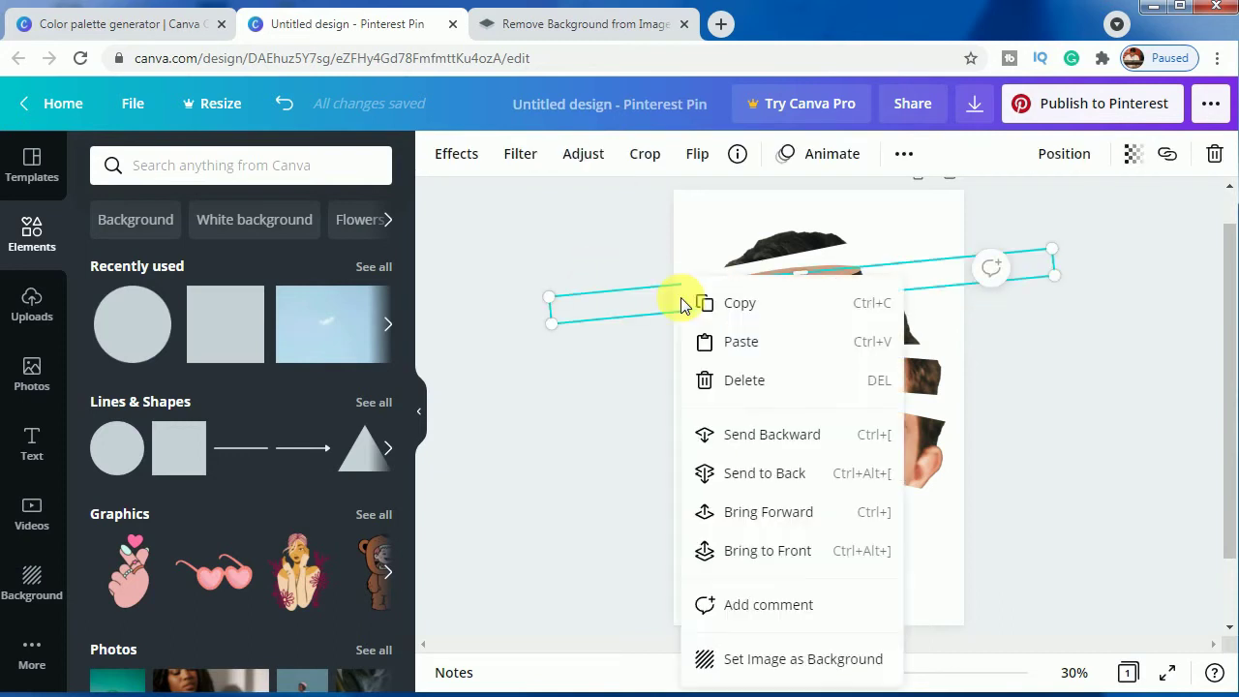
left_click(766, 548)
left_click(1072, 339)
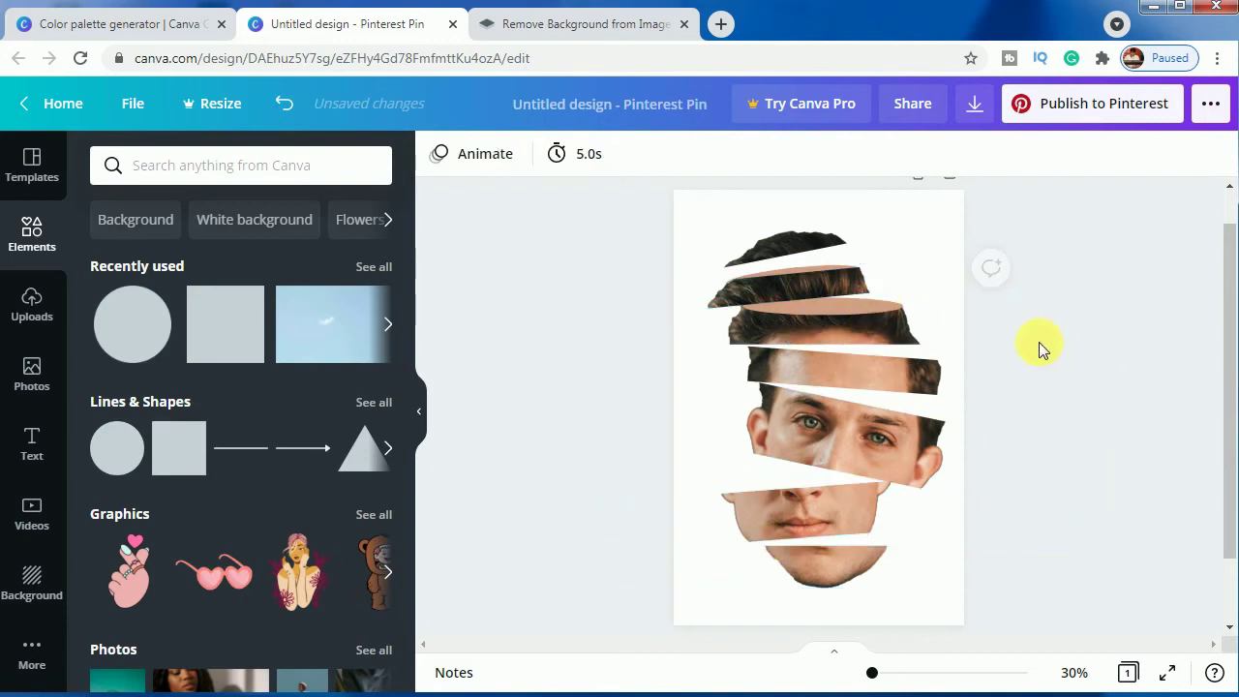
left_click(850, 308)
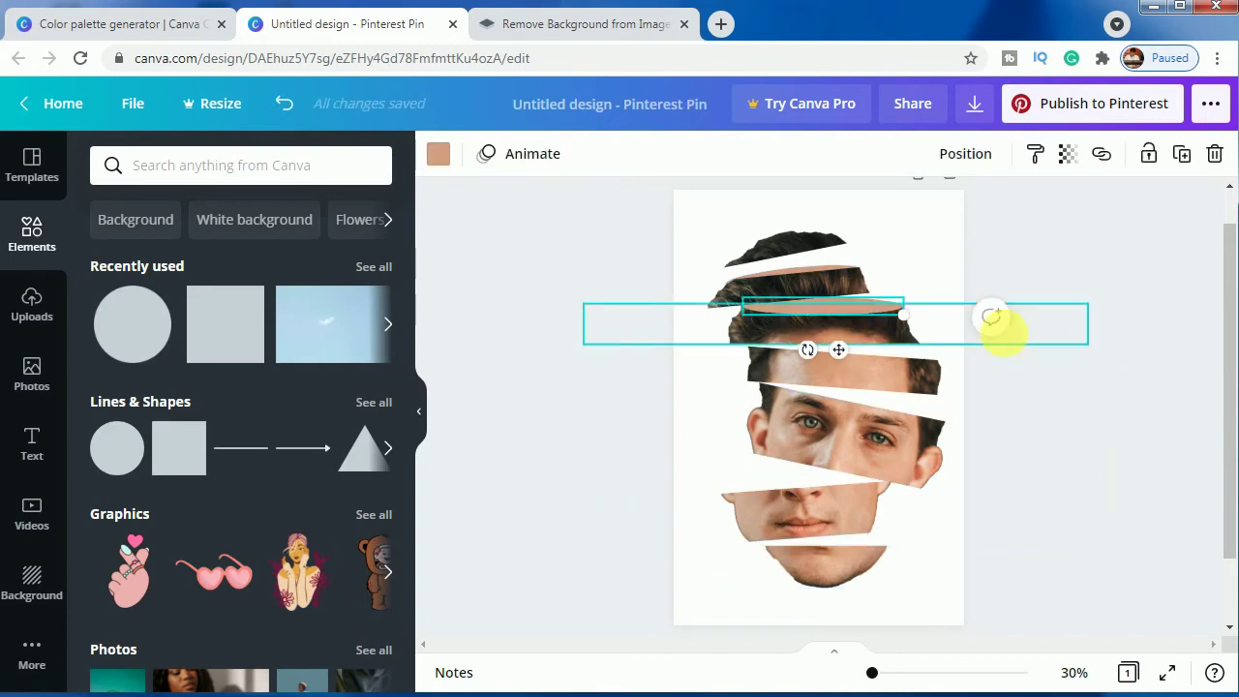
left_click(1052, 361)
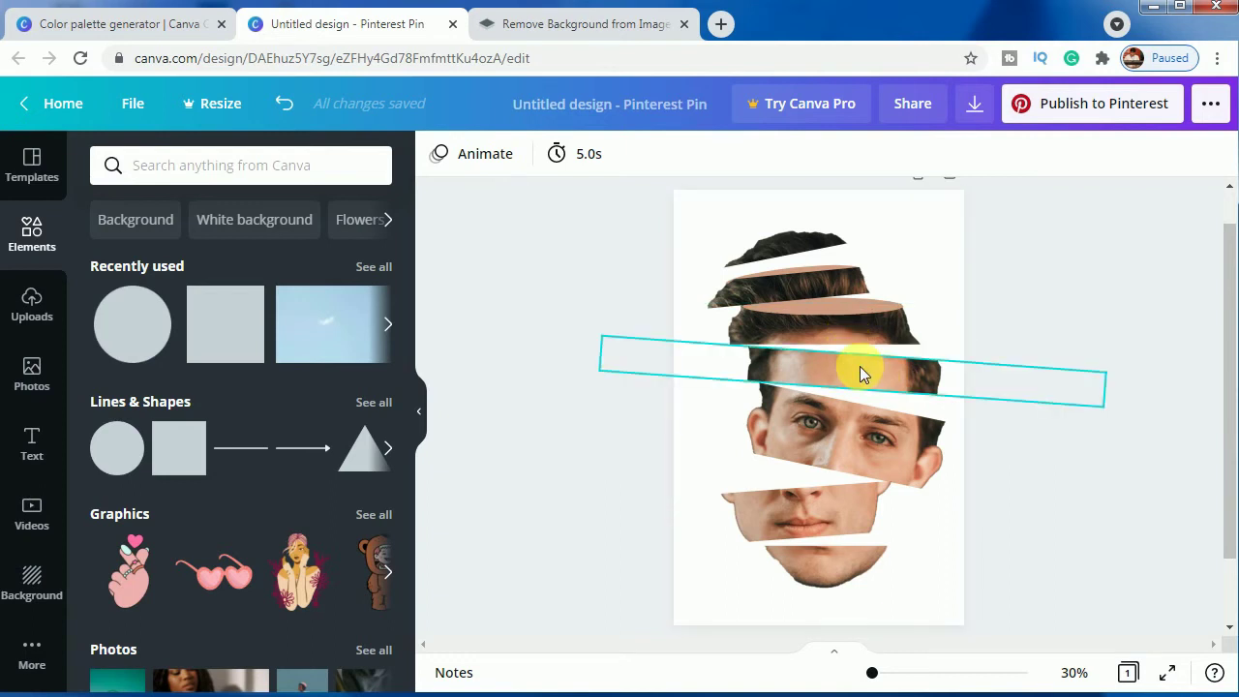
Tilt the next strip 3° clockwise and place a slightly tilted ellipse copy in the forehead gap
left_click(860, 373)
left_click_drag(832, 420, 846, 436)
left_click(856, 300)
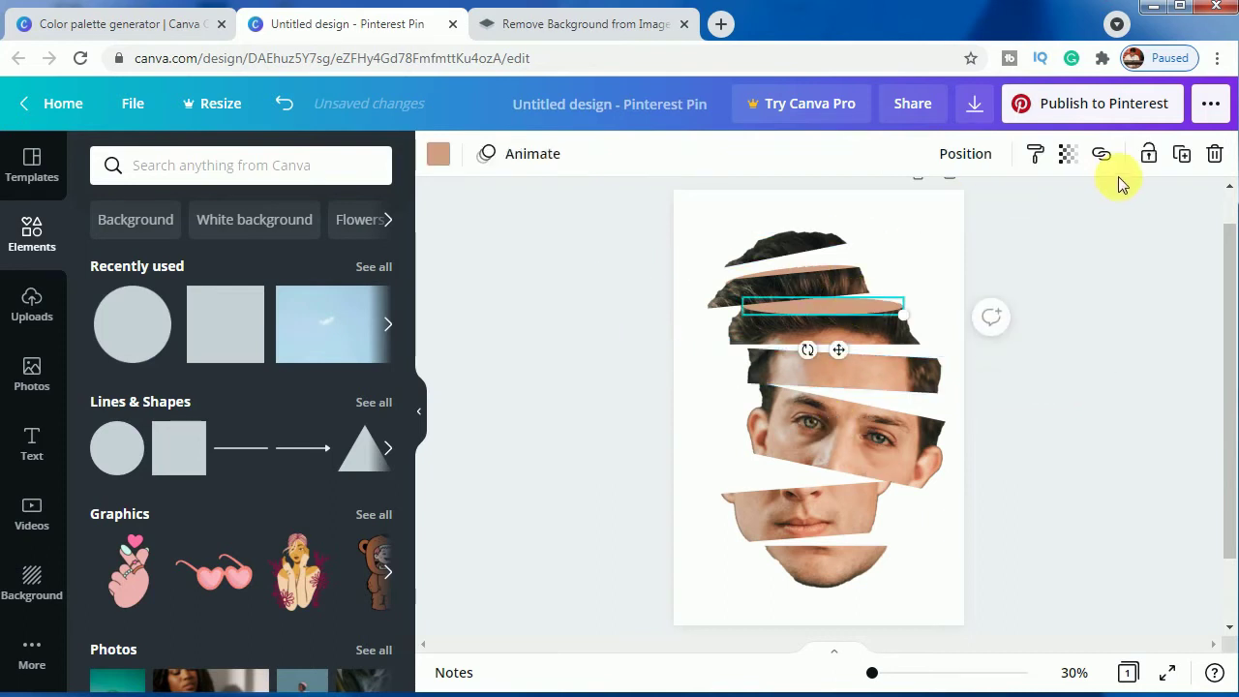
left_click(1182, 155)
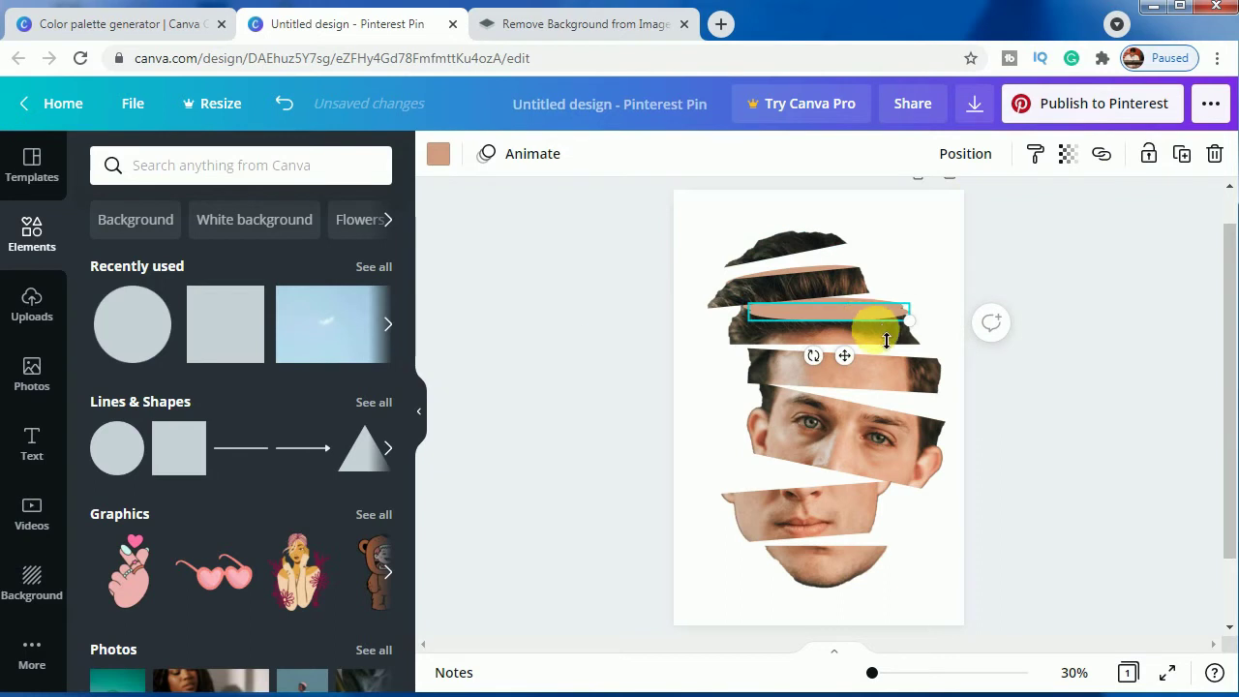
left_click_drag(873, 327, 882, 352)
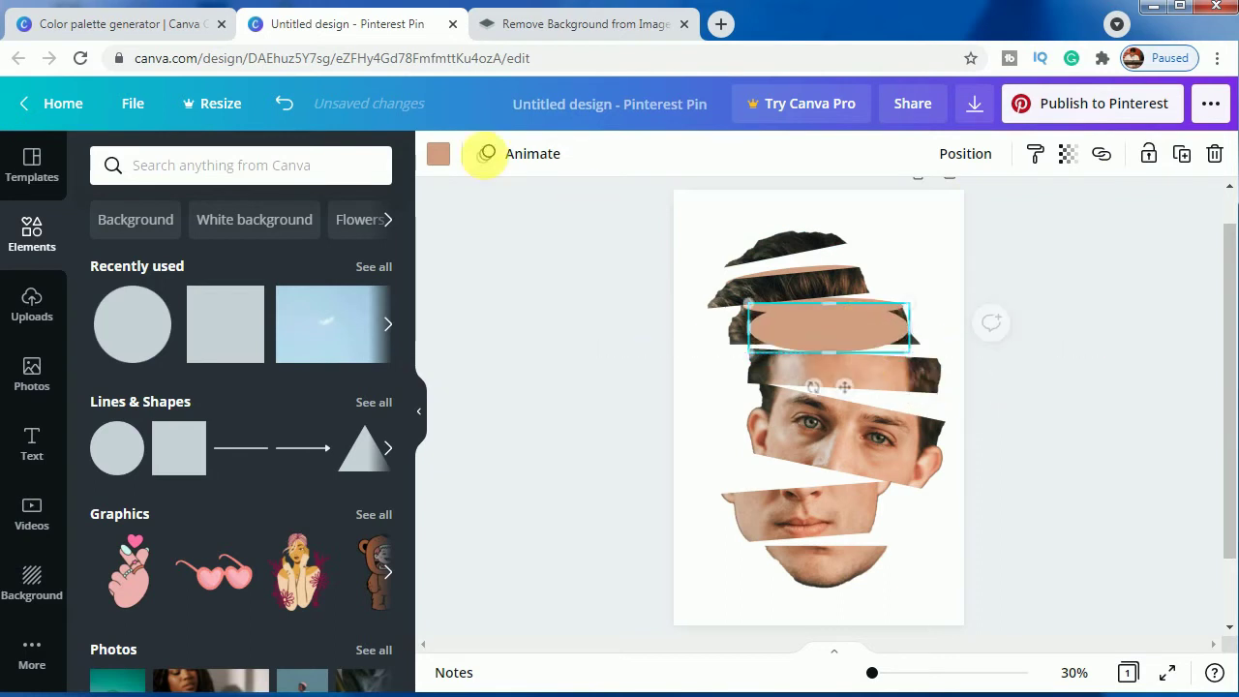
left_click(291, 105)
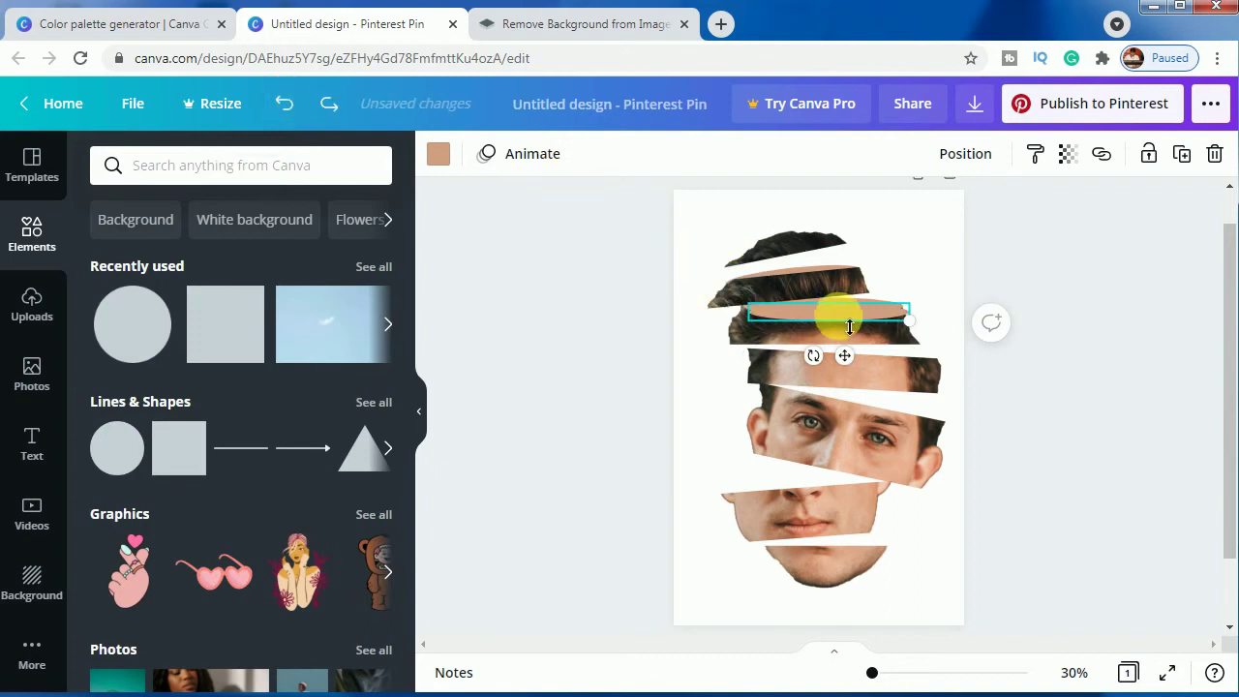
left_click_drag(842, 312, 849, 361)
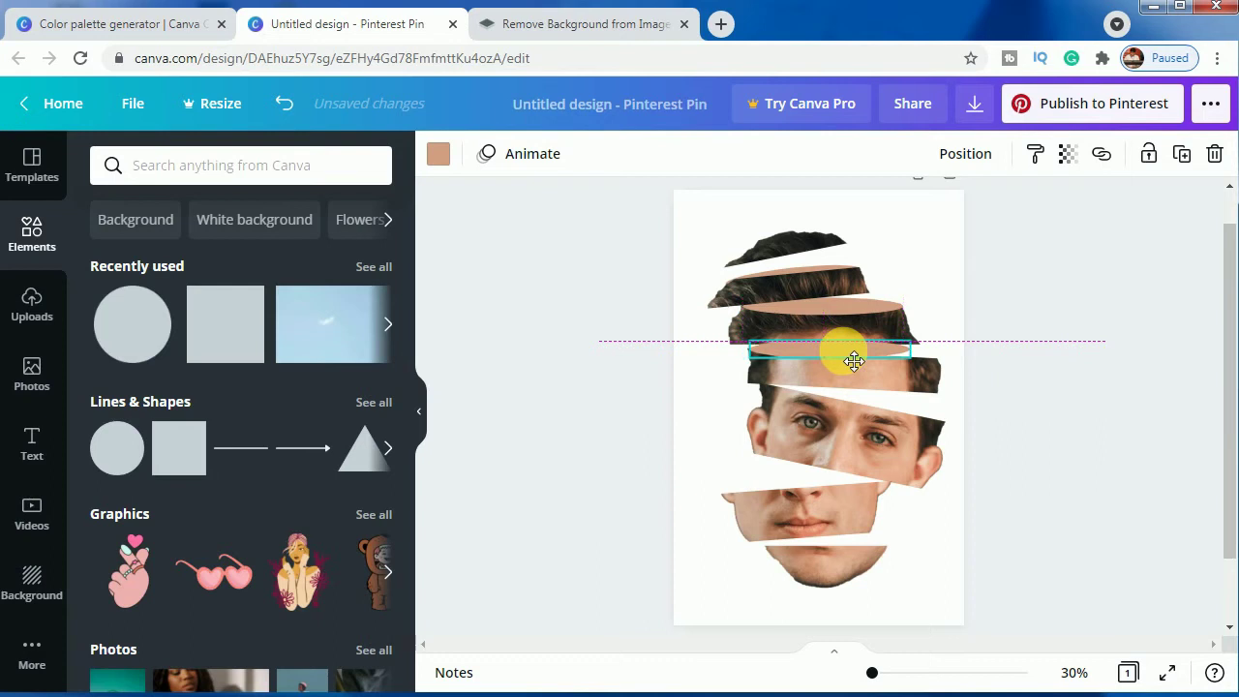
left_click_drag(848, 352, 850, 352)
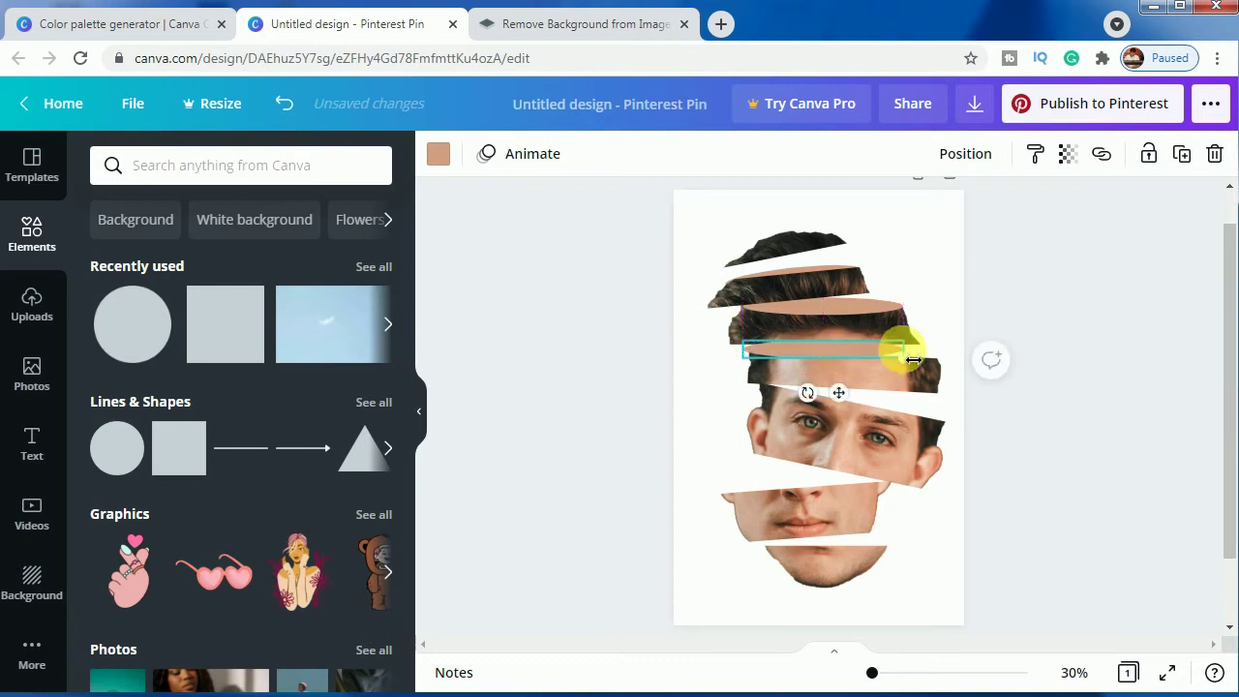
left_click_drag(813, 404, 844, 431)
Stretch the skin strip across the whole forehead gap, about 659 × 59, and nudge it down
left_click(837, 421)
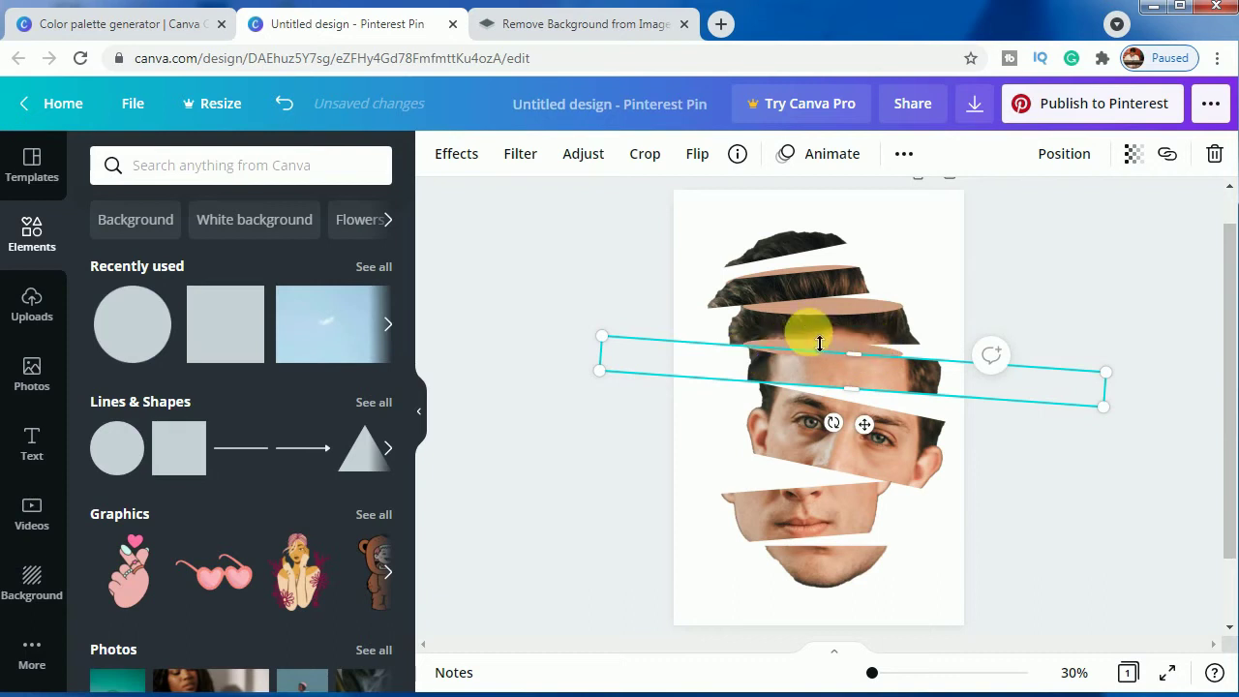
left_click(1069, 292)
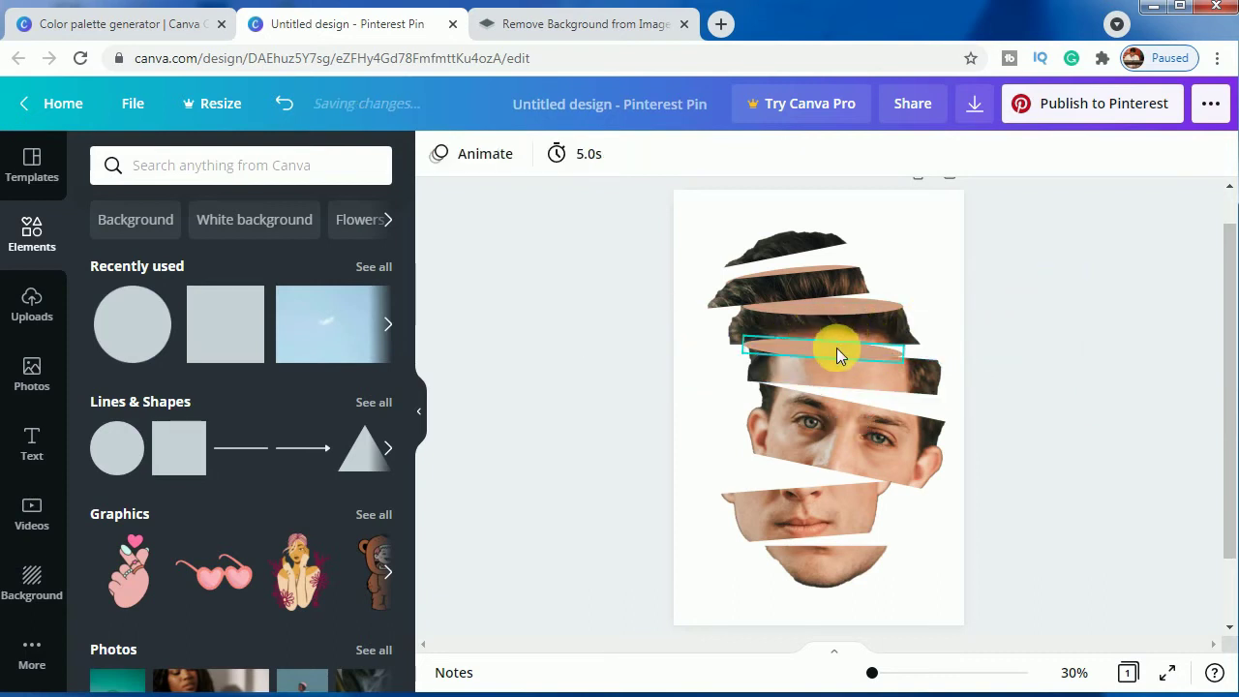
left_click(836, 350)
left_click_drag(846, 355, 956, 364)
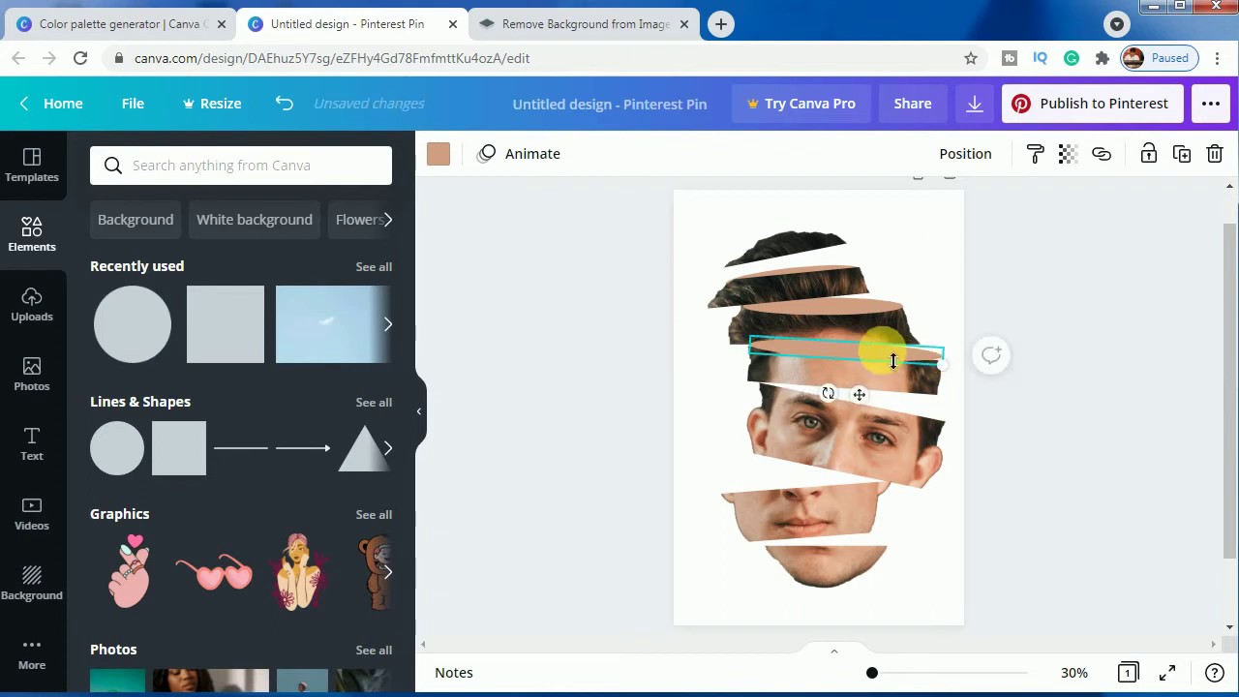
key("Down")
key("Down")
key("Down")
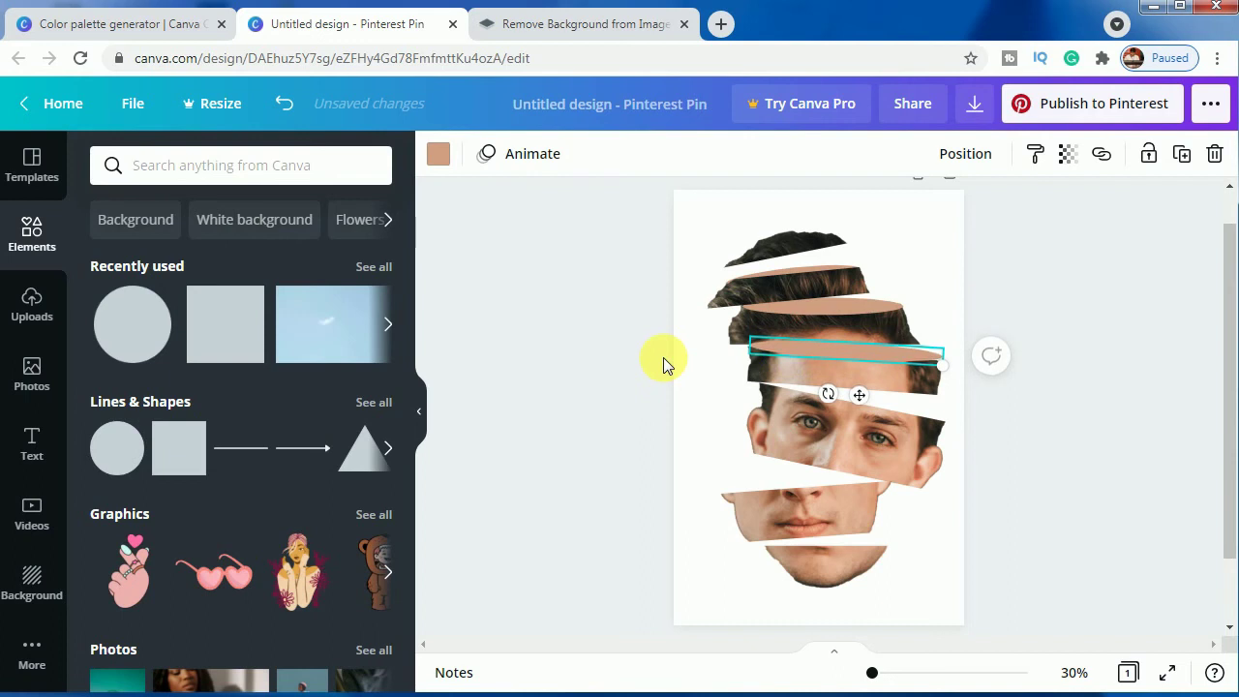
Tilt the large face slice slightly further
left_click(663, 357)
scroll(549, 414, "down", 1)
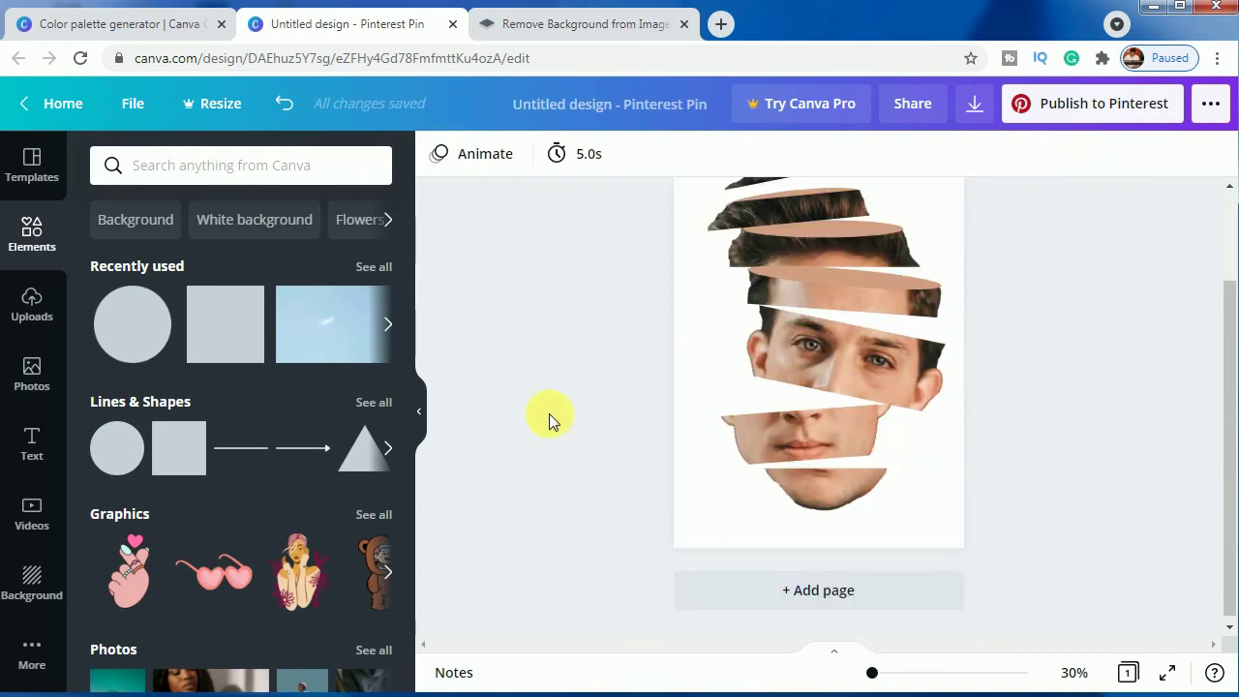
left_click(844, 353)
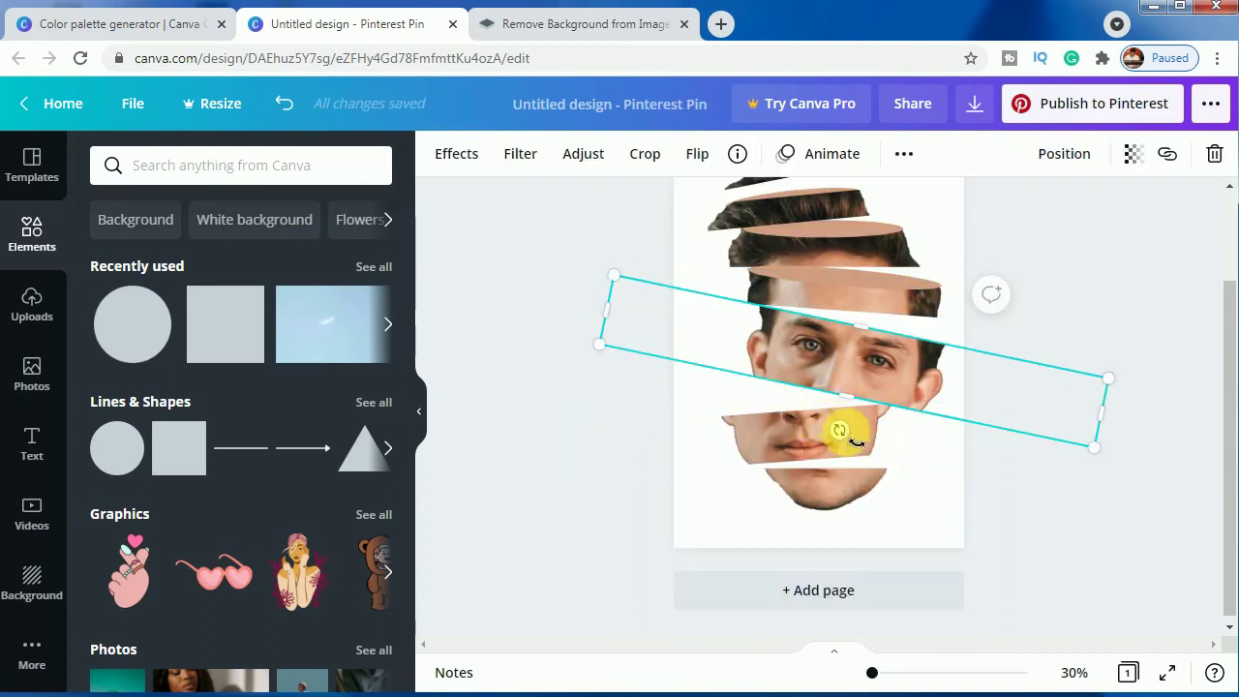
left_click_drag(842, 435, 852, 441)
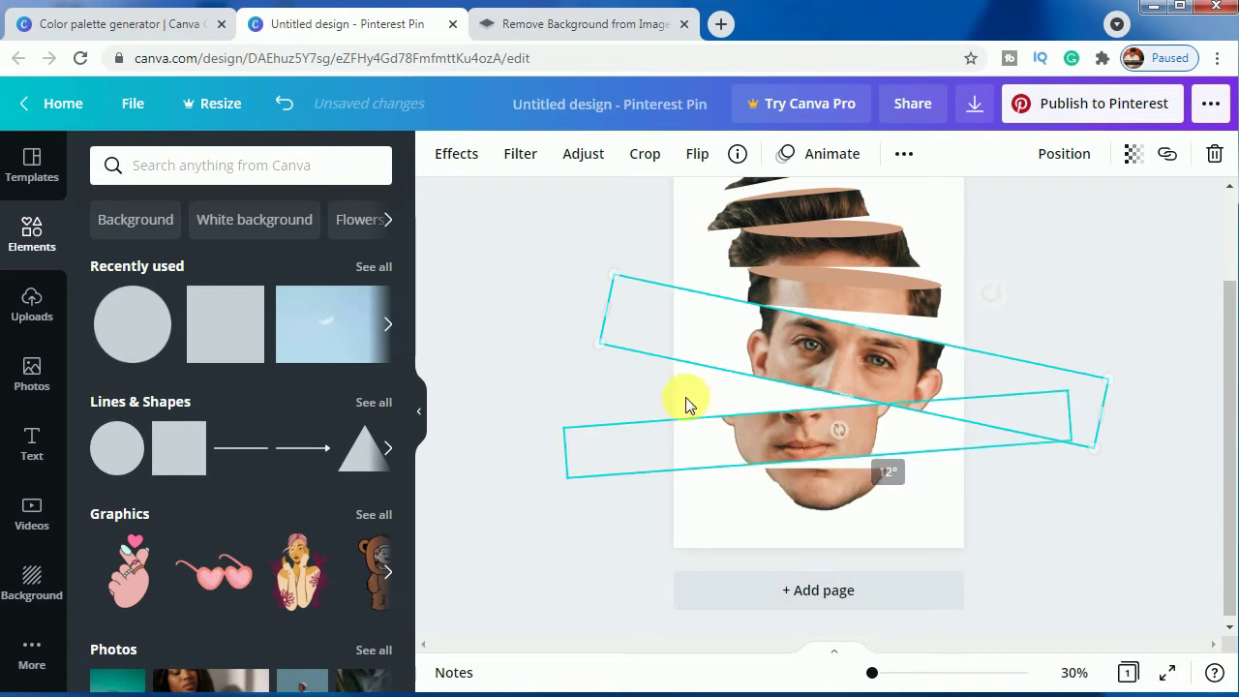
Place a copy of the skin strip over the eyebrows, rotated to match the slice angle
left_click(847, 277)
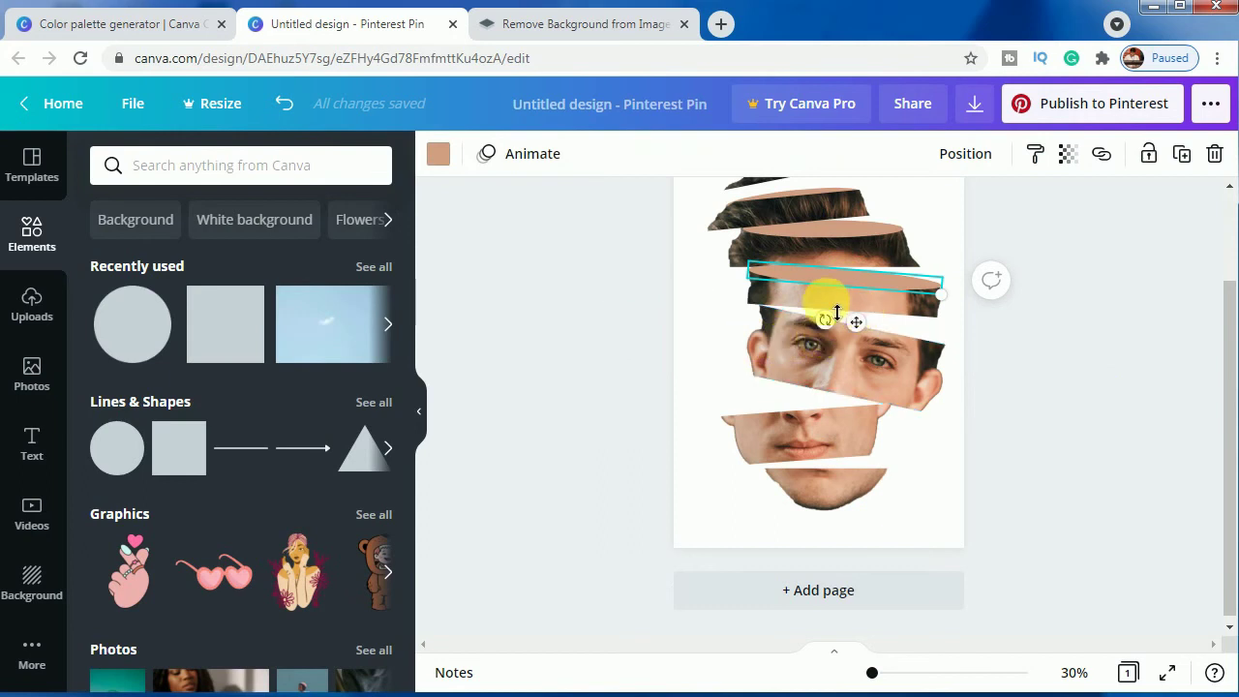
left_click(1182, 153)
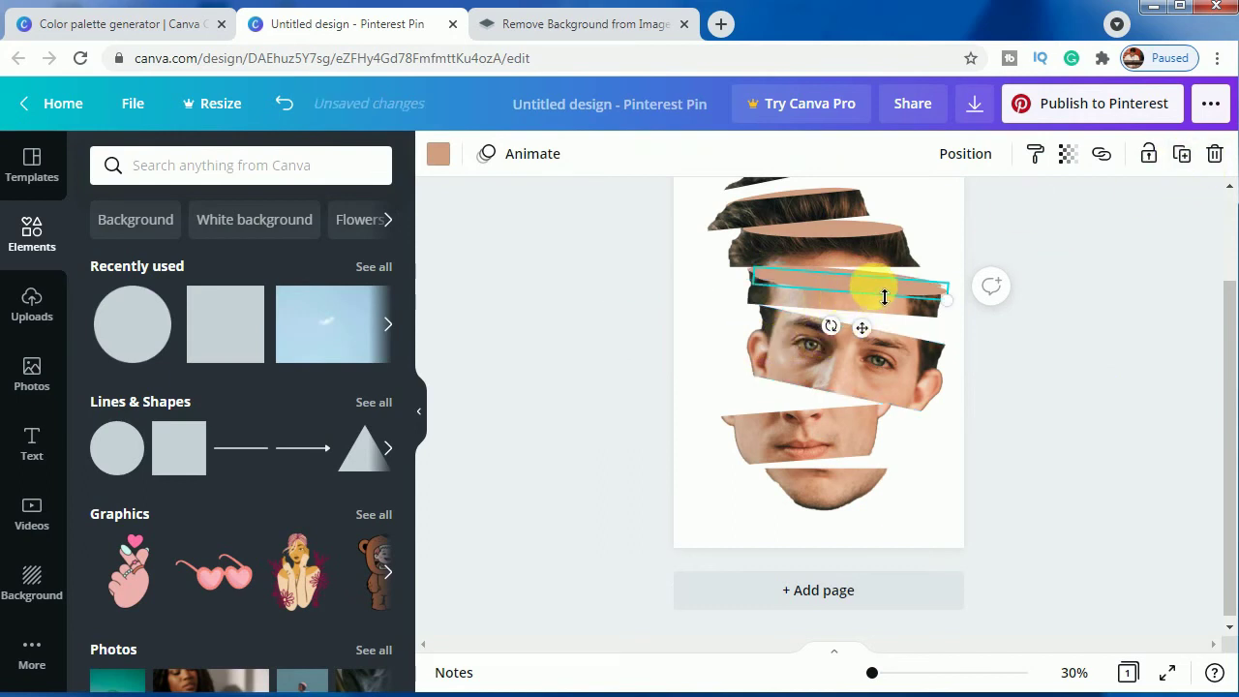
left_click_drag(882, 287, 894, 331)
left_click_drag(834, 356, 840, 360)
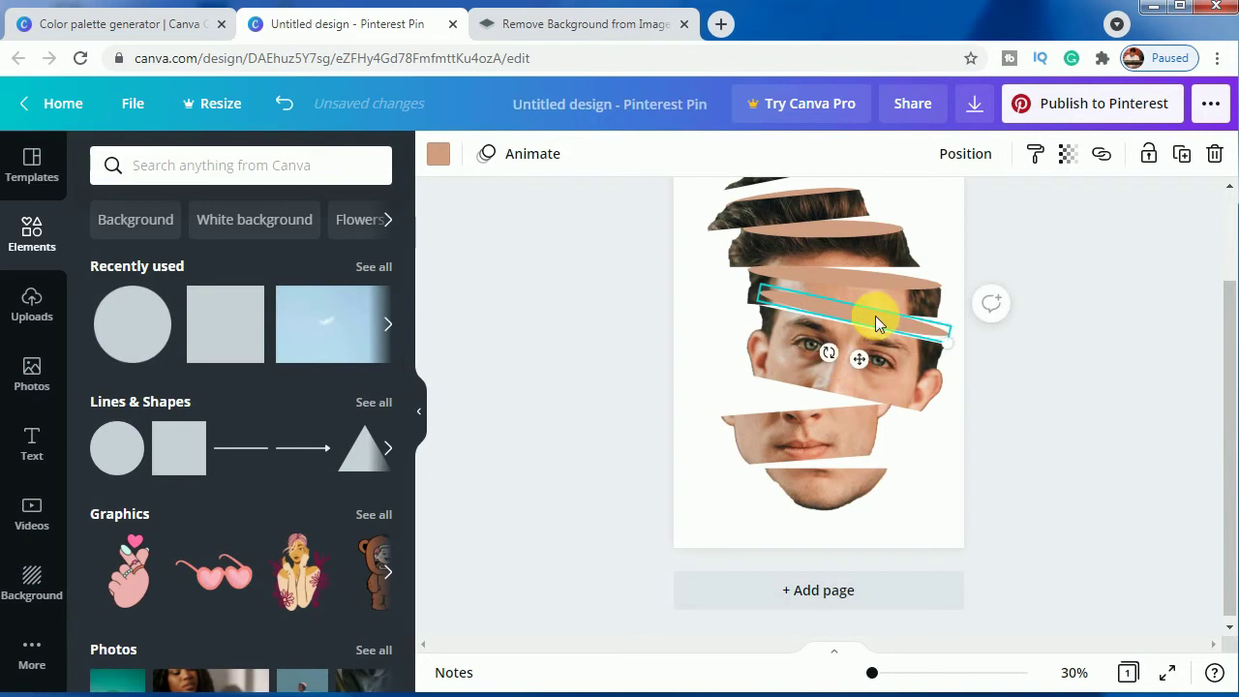
key("Down")
key("Down")
key("Down")
key("Down")
key("Down")
key("Down")
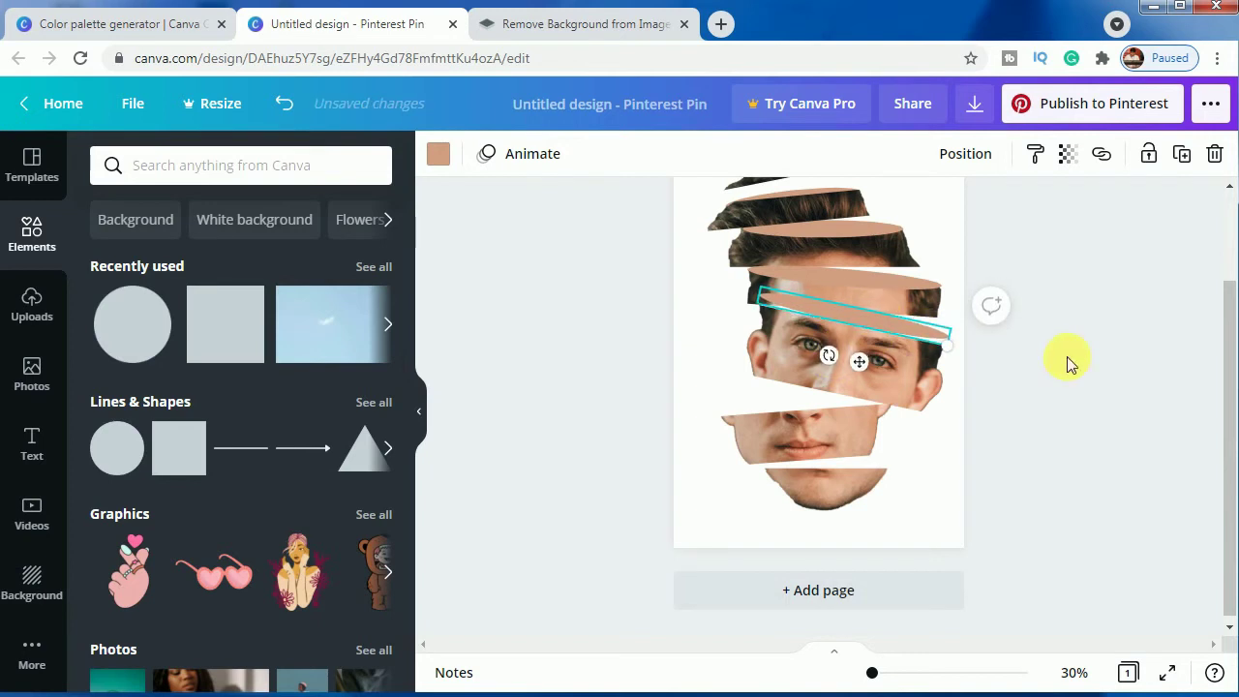
key("Down")
key("Down")
key("Down")
key("Down")
key("Down")
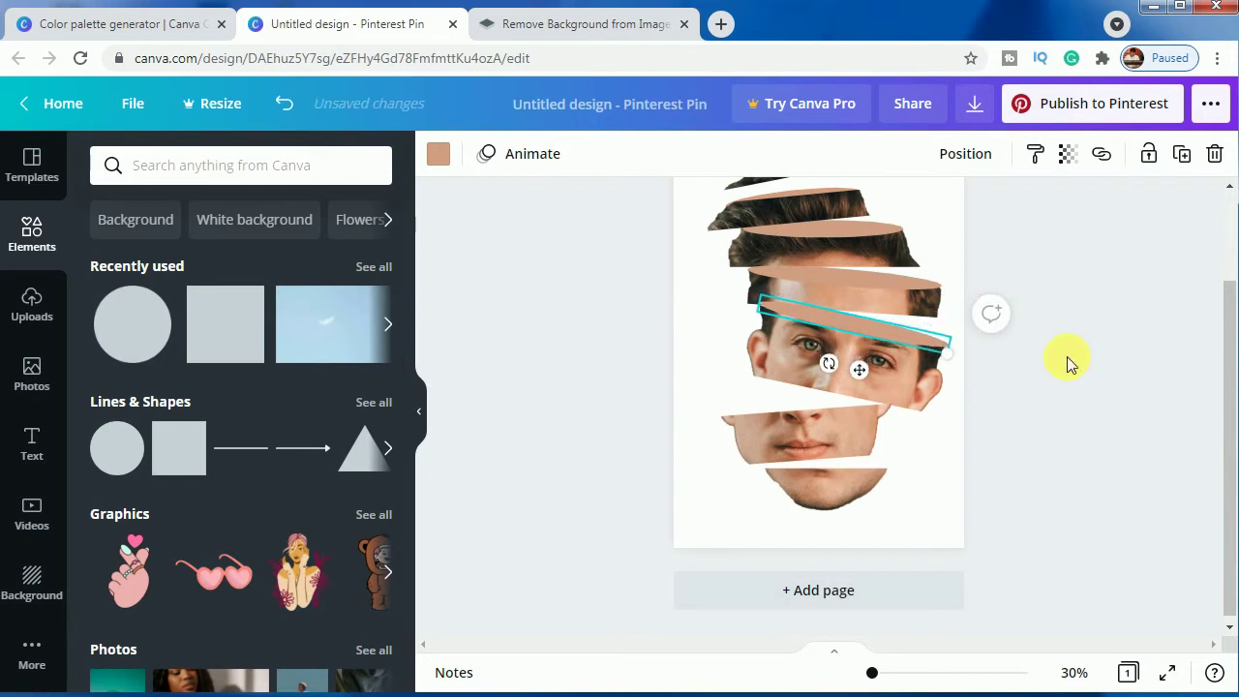
key("Down")
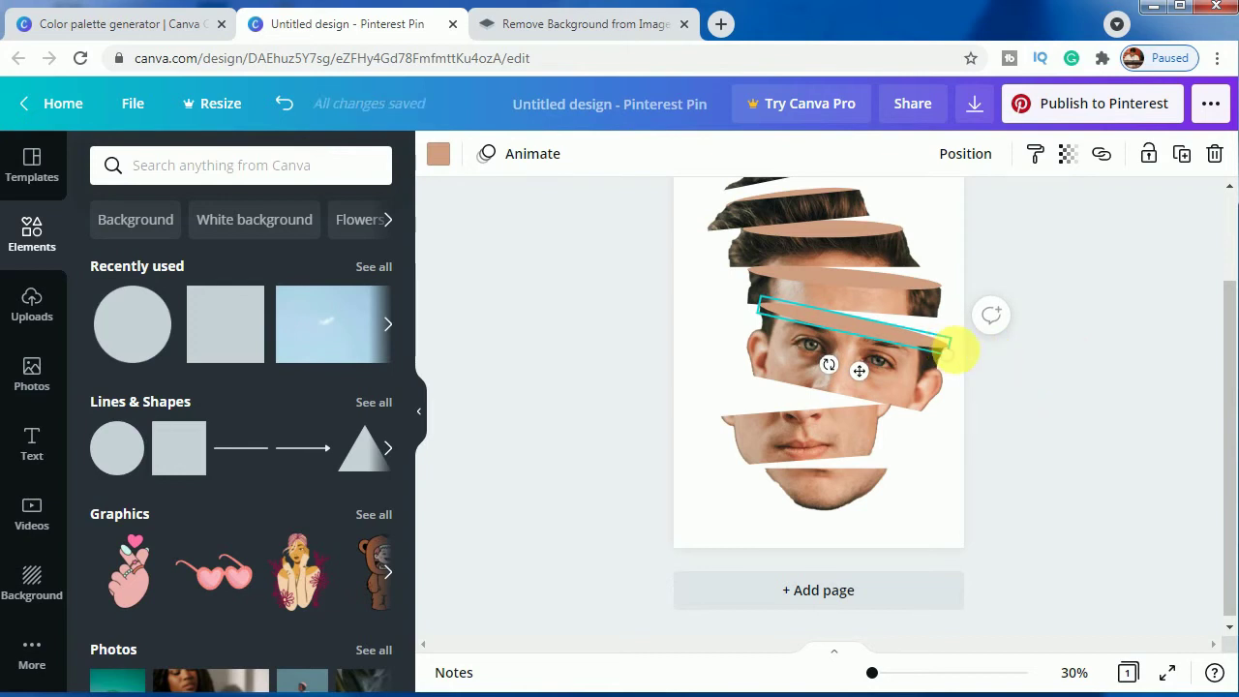
Adjust the strip's length and horizontal position to span the gap above the eyes
left_click_drag(956, 356, 945, 352)
key("Right")
key("Right")
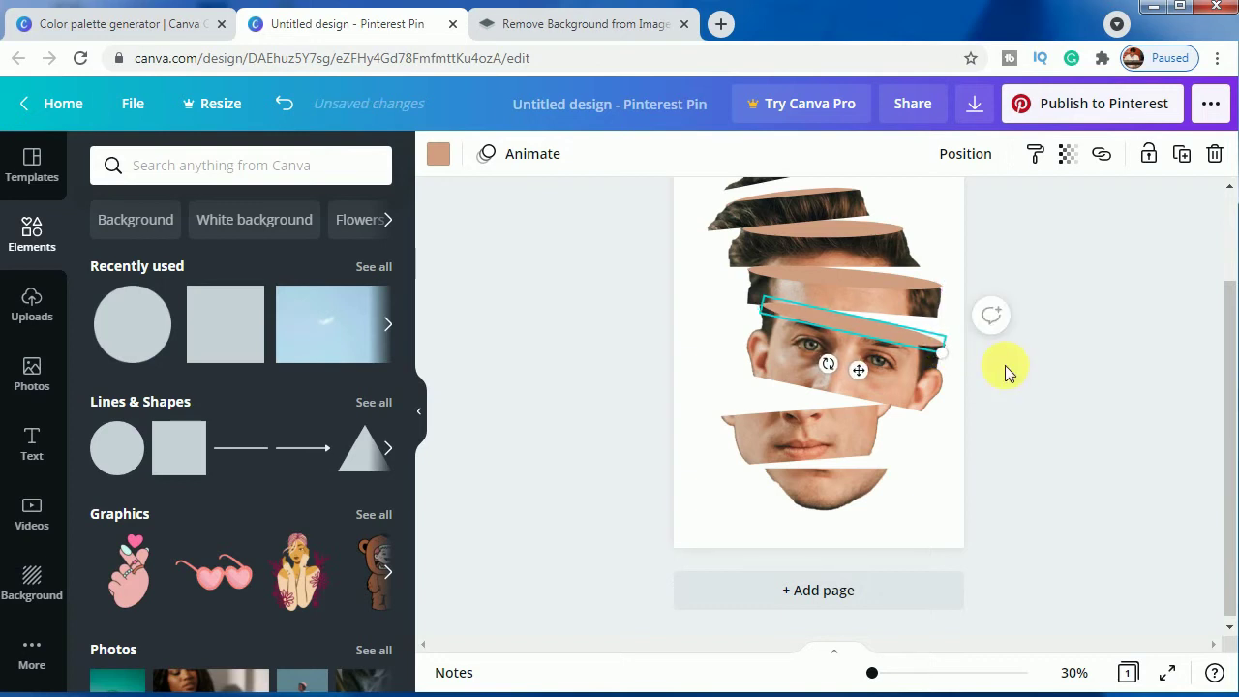
key("Right")
key("Right")
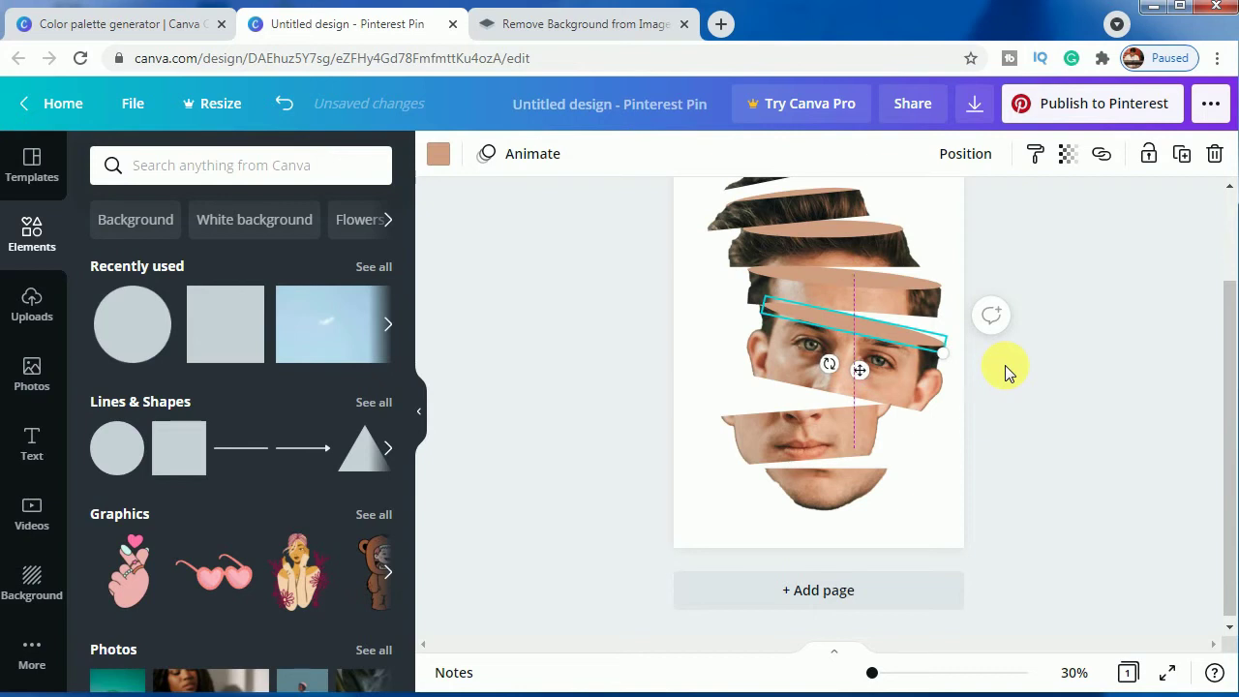
key("Left")
key("Left")
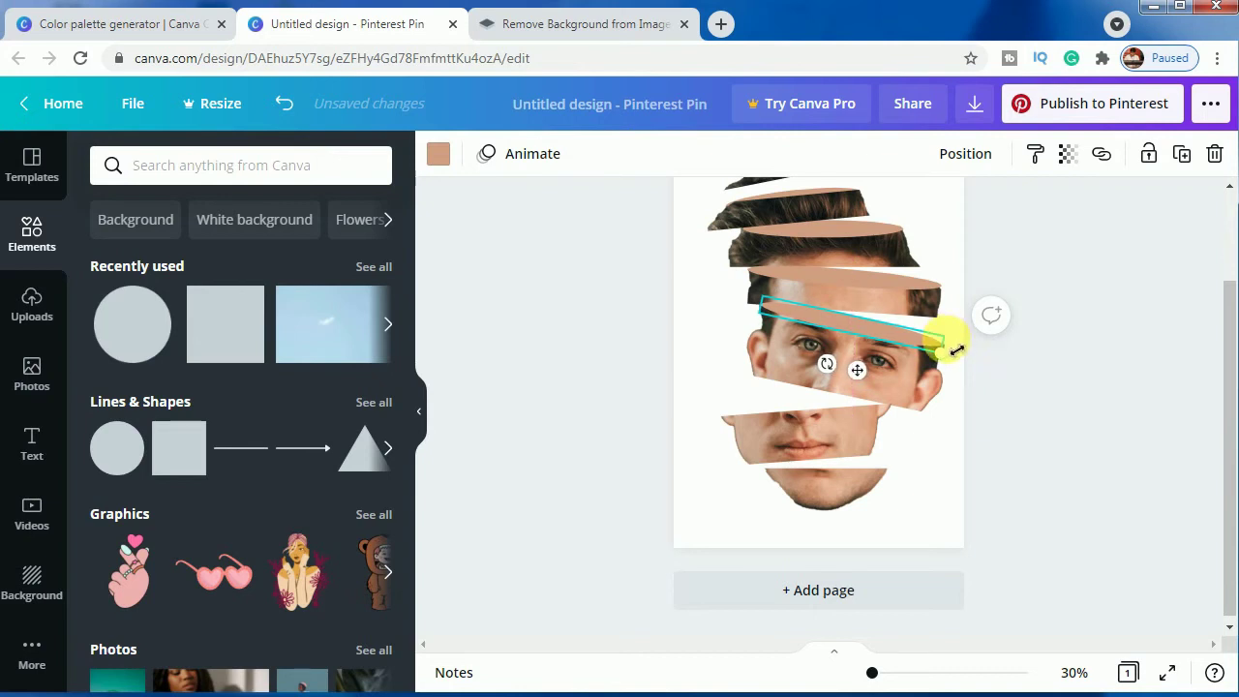
left_click_drag(953, 354, 1053, 358)
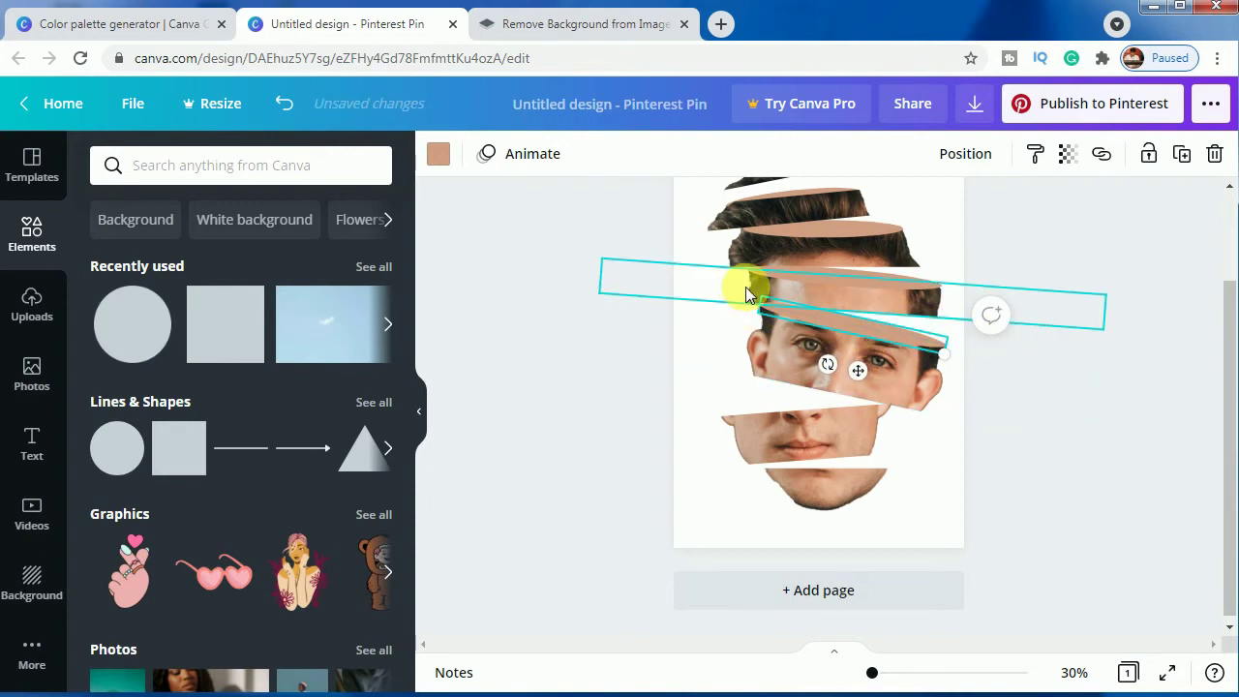
Bring the long tilted face slice to the front
left_click(746, 287)
right_click(746, 287)
left_click(819, 545)
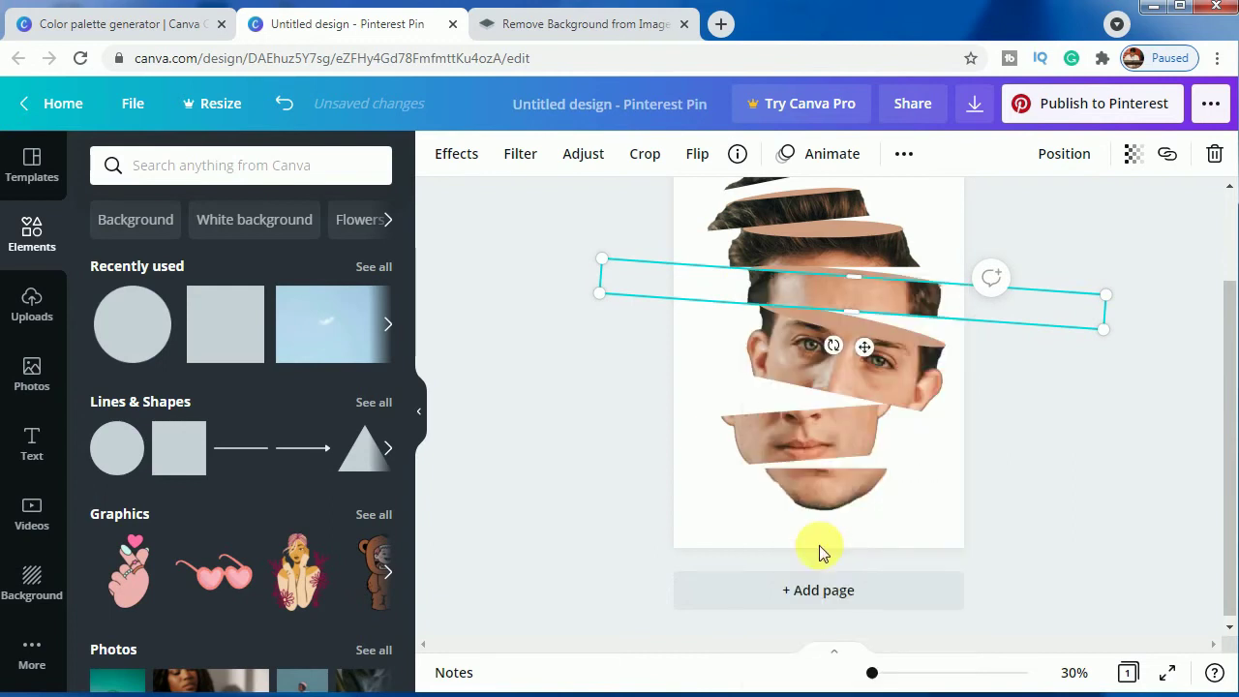
left_click(1081, 470)
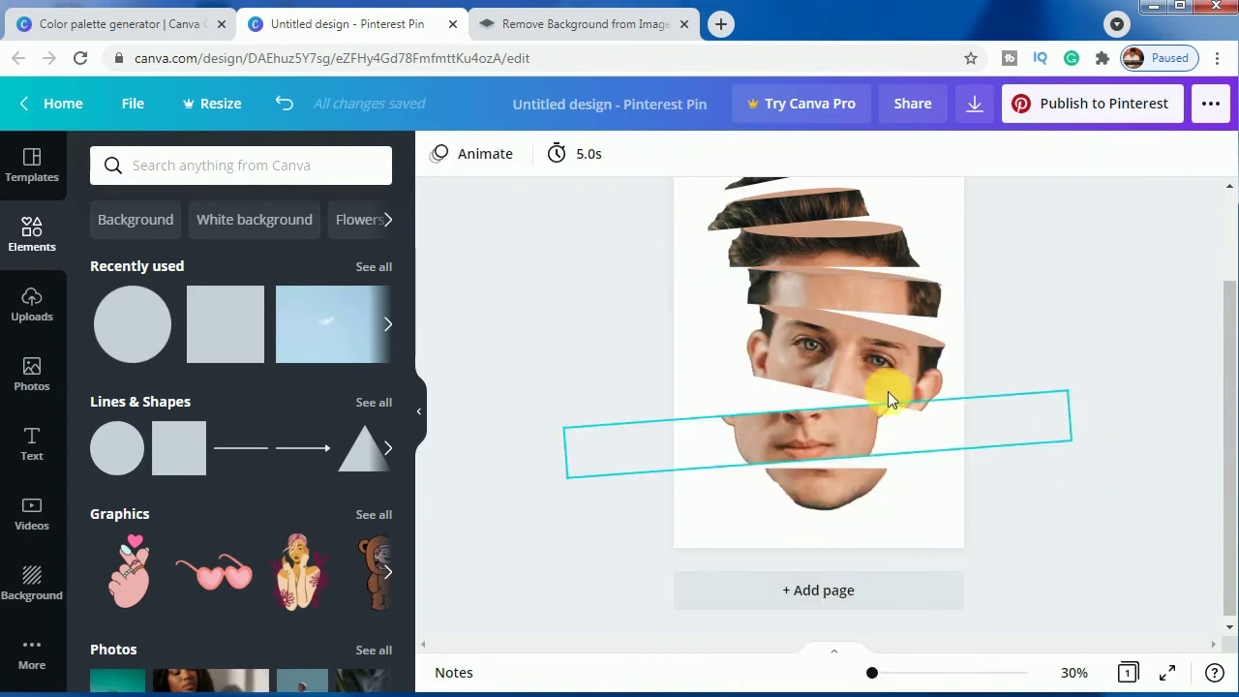
Tilt the nose-and-mouth slice to -2° and shift the skin strip down toward its gap
left_click(782, 426)
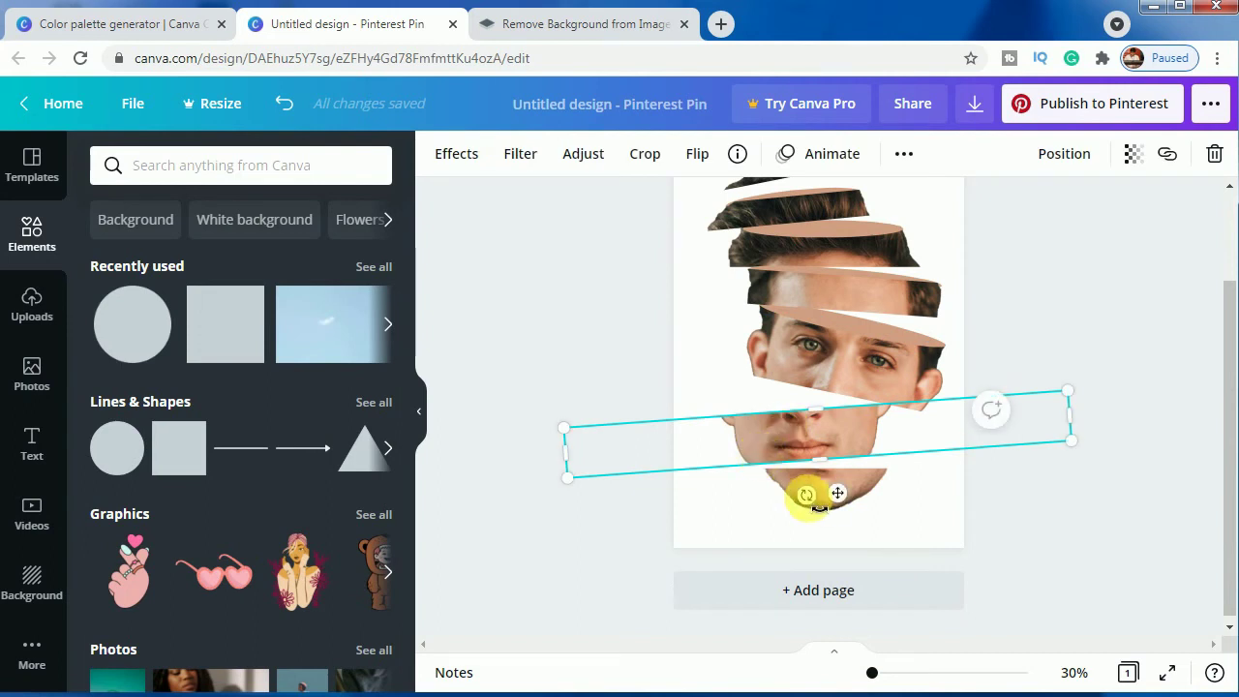
left_click_drag(806, 494, 814, 505)
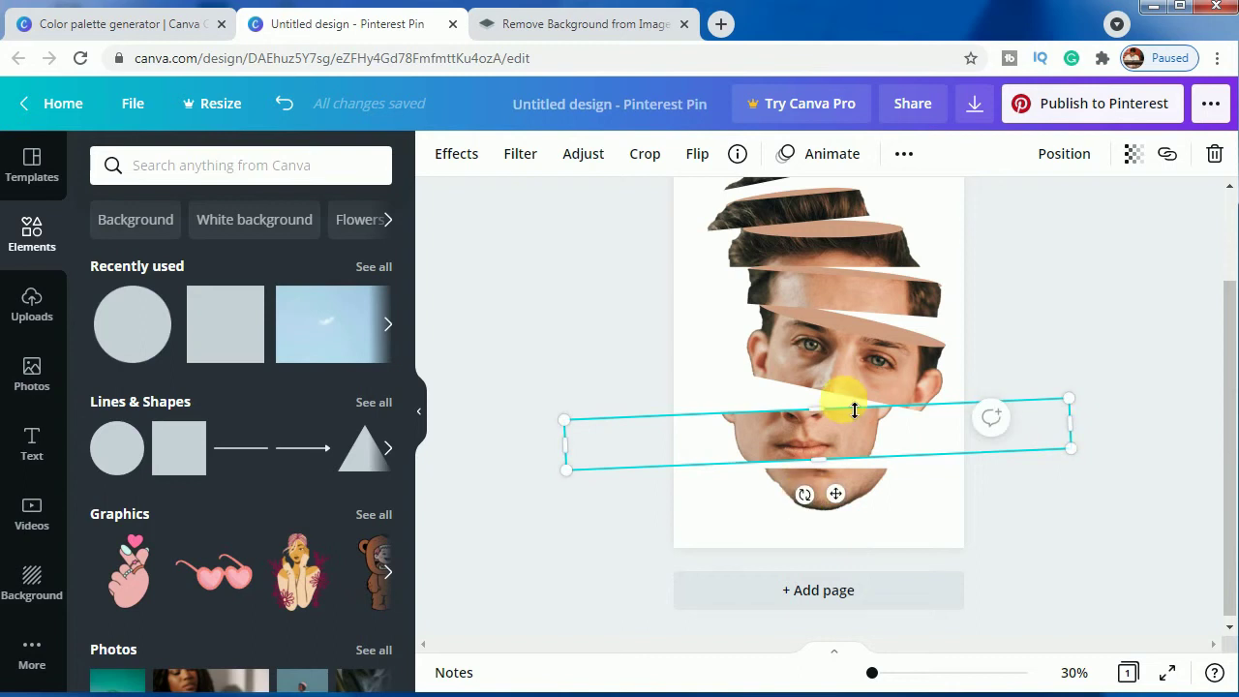
left_click(881, 331)
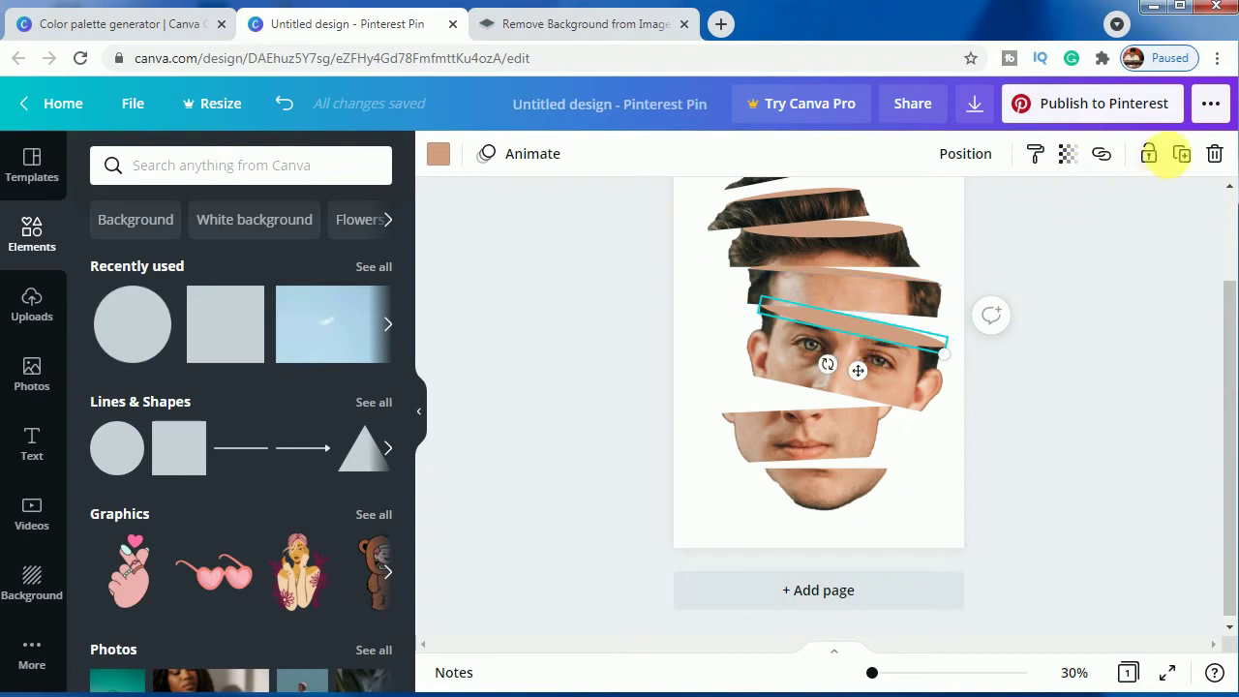
left_click_drag(839, 324, 780, 407)
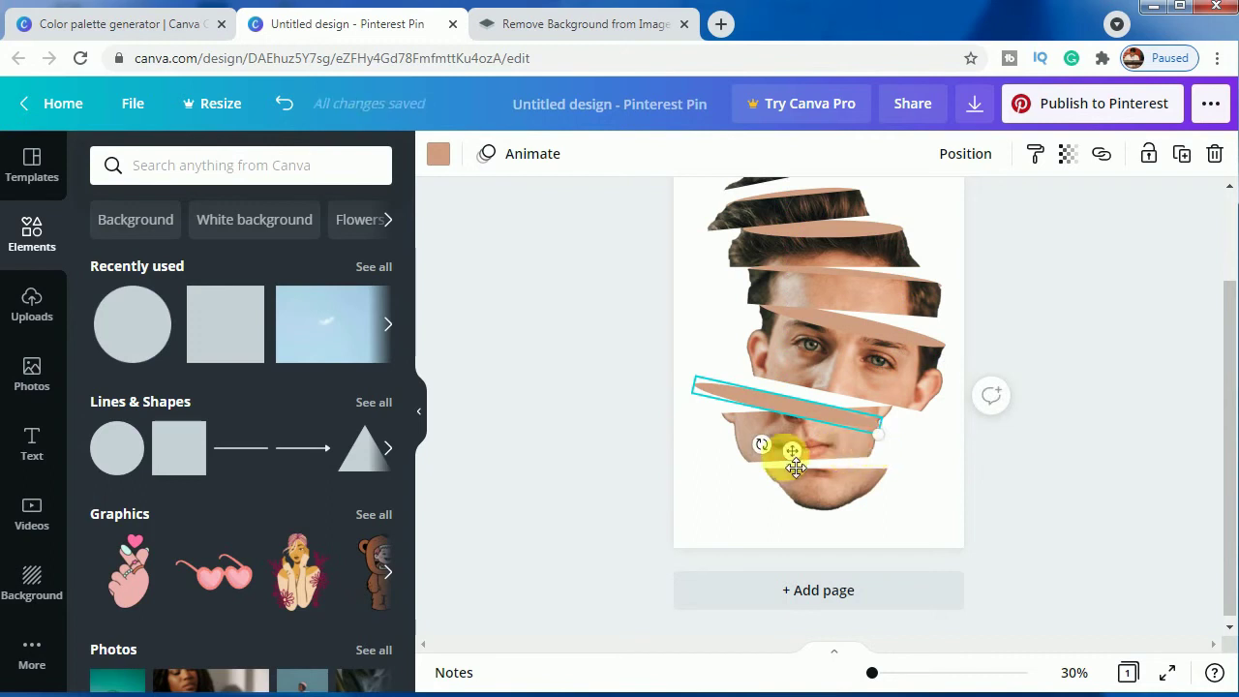
Rotate the strip to -9°, resize it to about 595 × 54, and nudge it into the gap
left_click_drag(762, 444, 848, 413)
left_click_drag(707, 415, 724, 421)
key("shift+Left")
key("shift+Left")
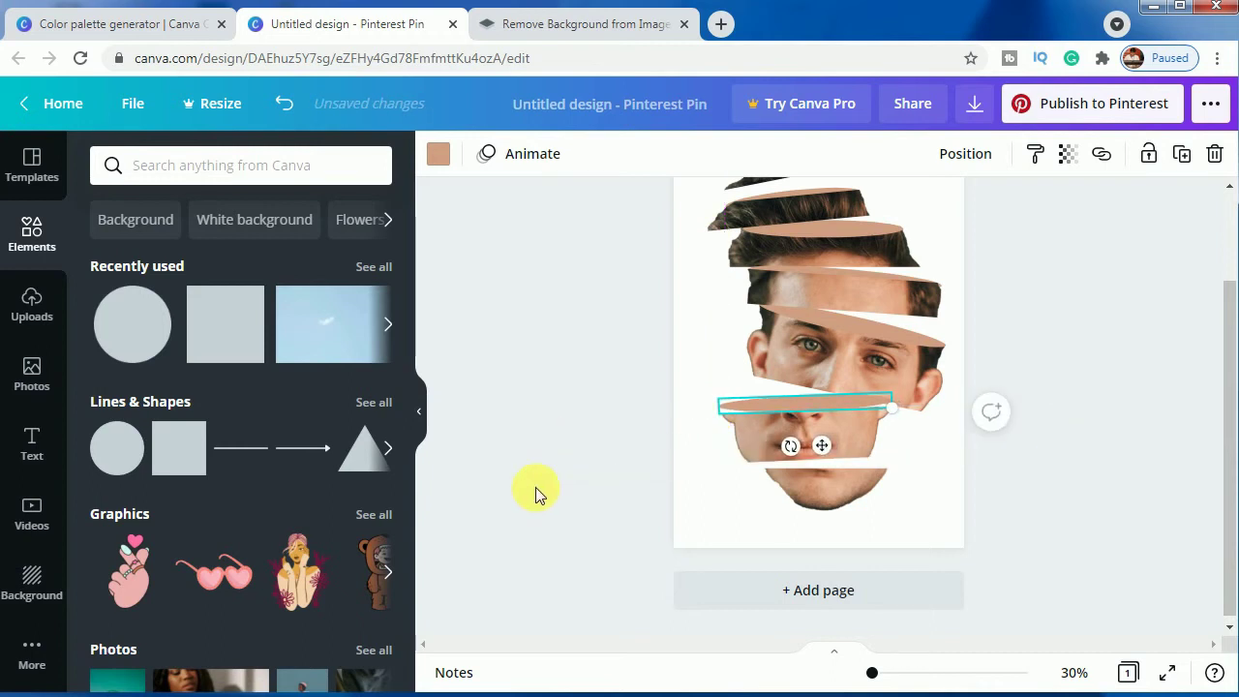
key("shift+Down")
key("shift+Down")
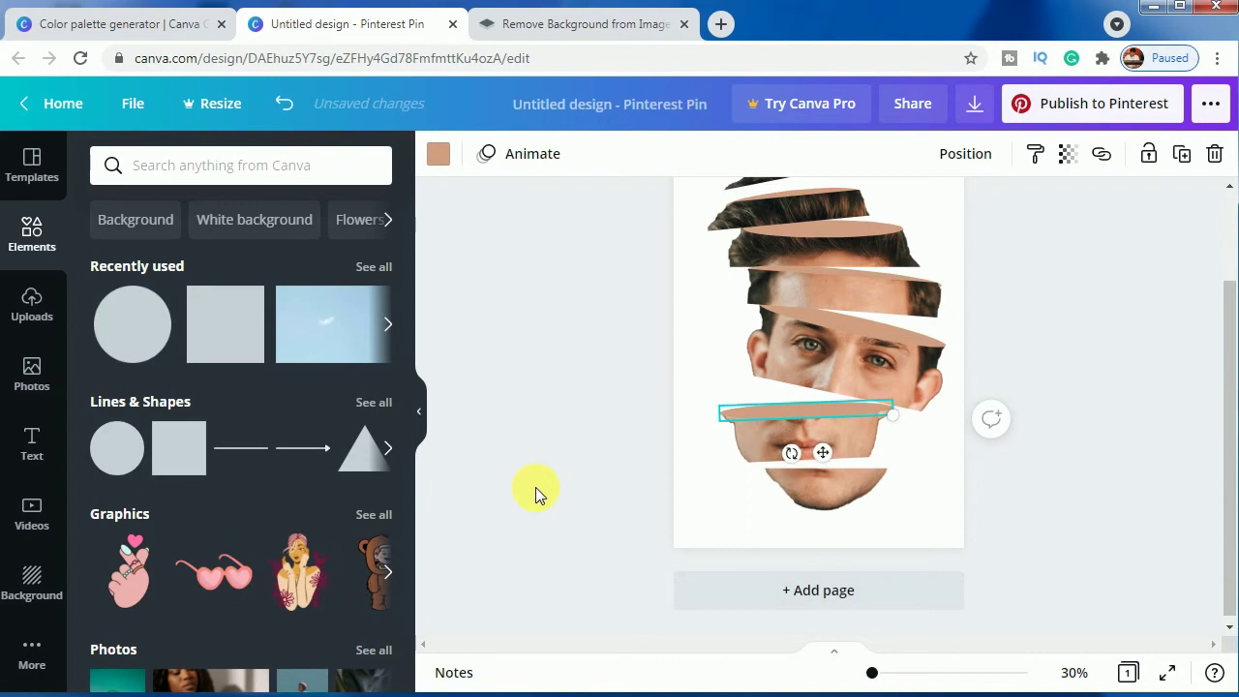
left_click(535, 487)
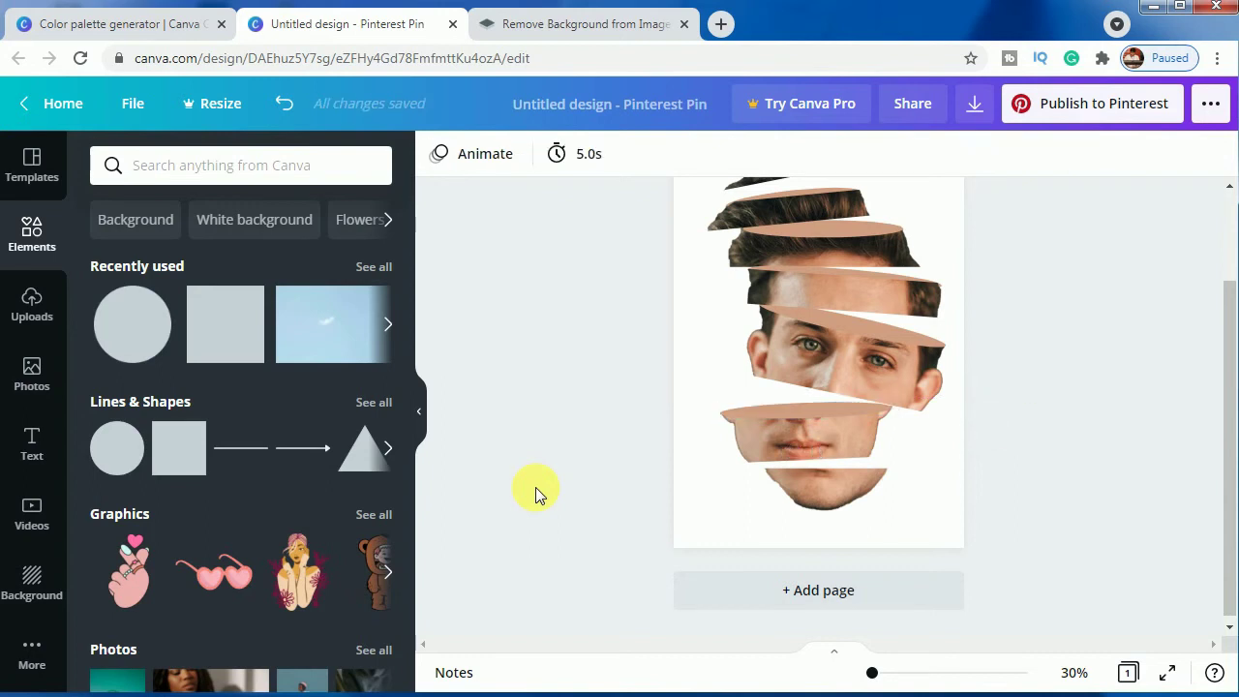
Tilt the chin slice 4° and place a skin-strip copy rotated to 6° over the lower face
left_click(827, 487)
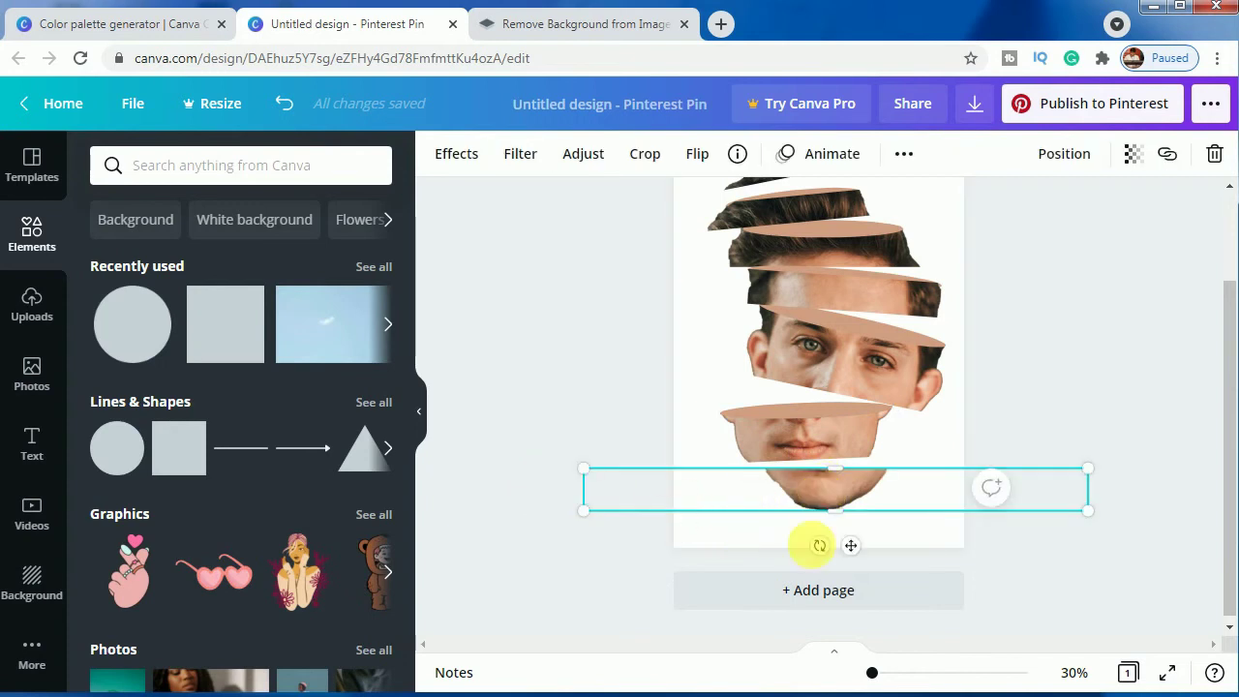
left_click_drag(820, 548, 825, 559)
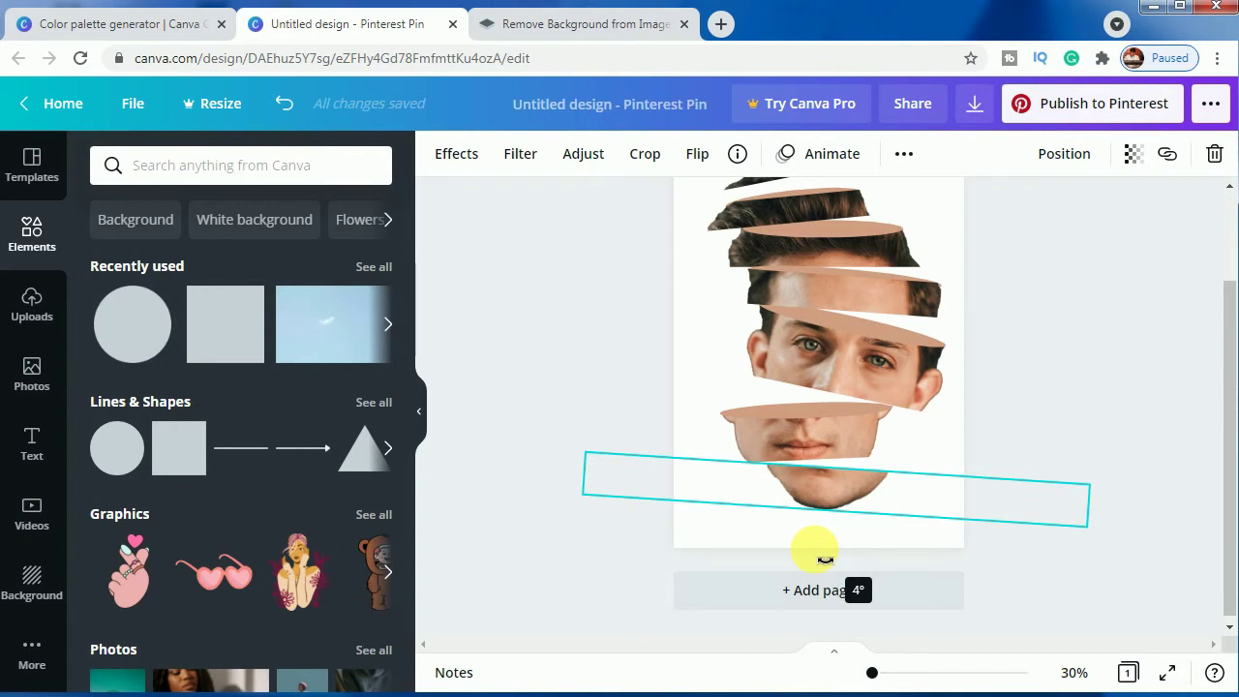
left_click(784, 408)
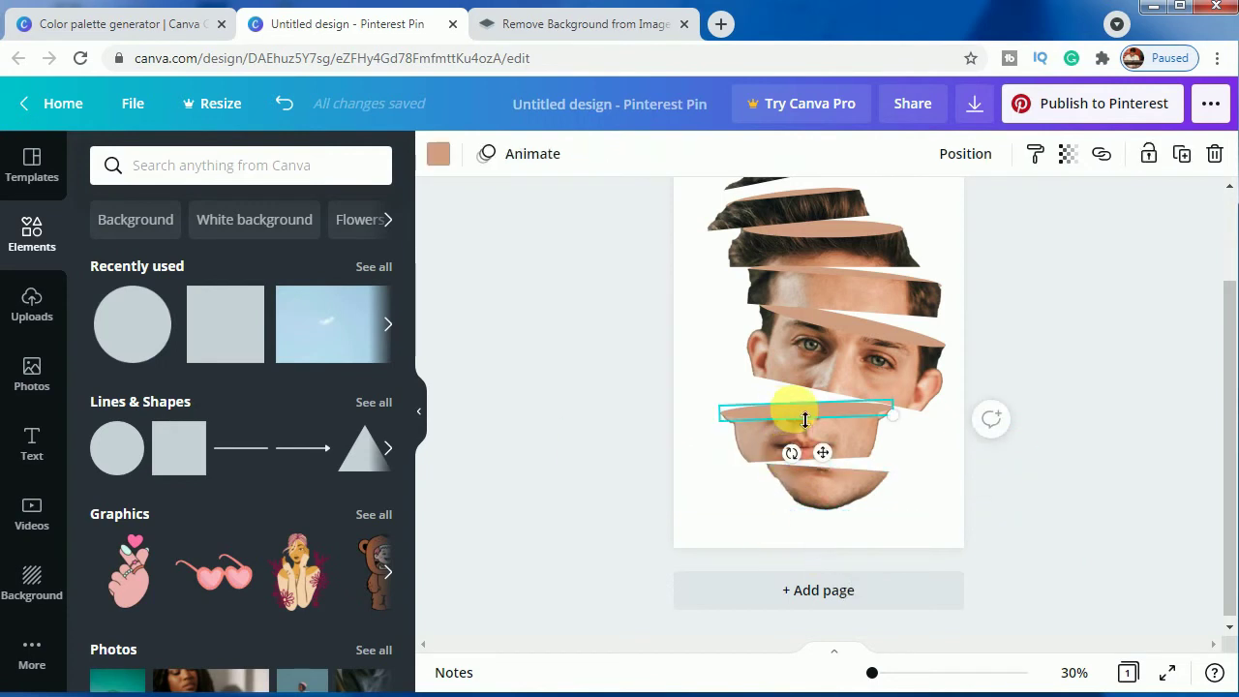
left_click(1181, 153)
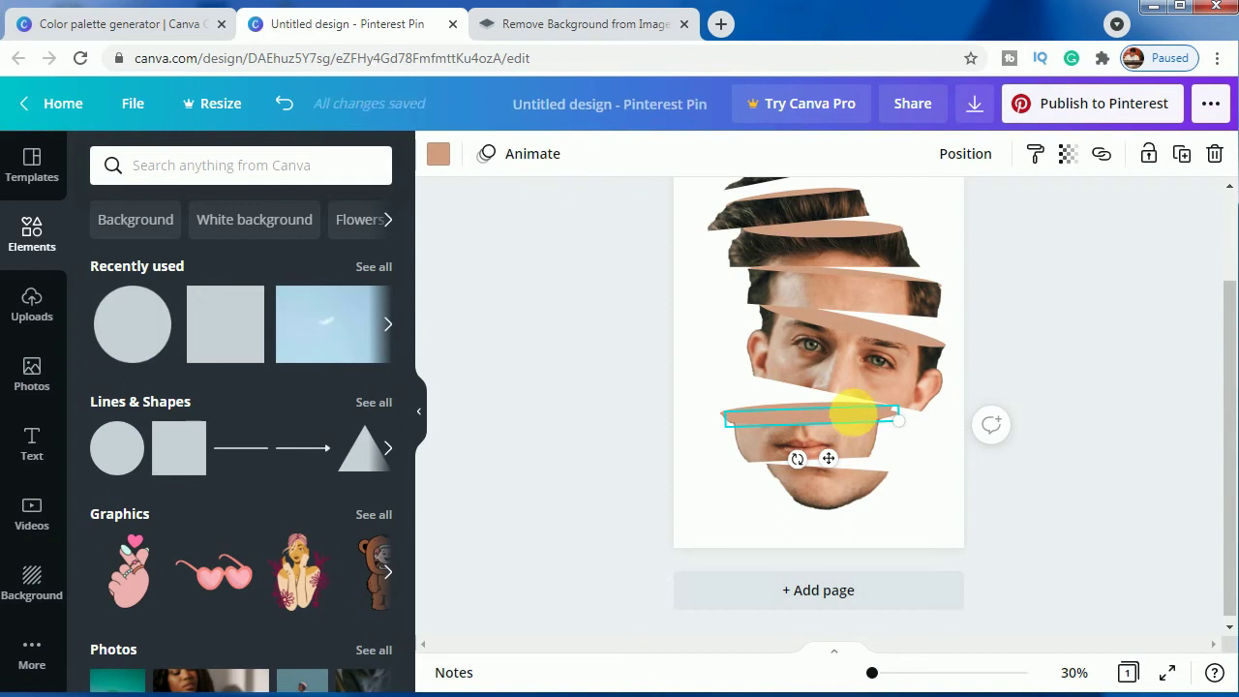
left_click_drag(864, 426, 879, 471)
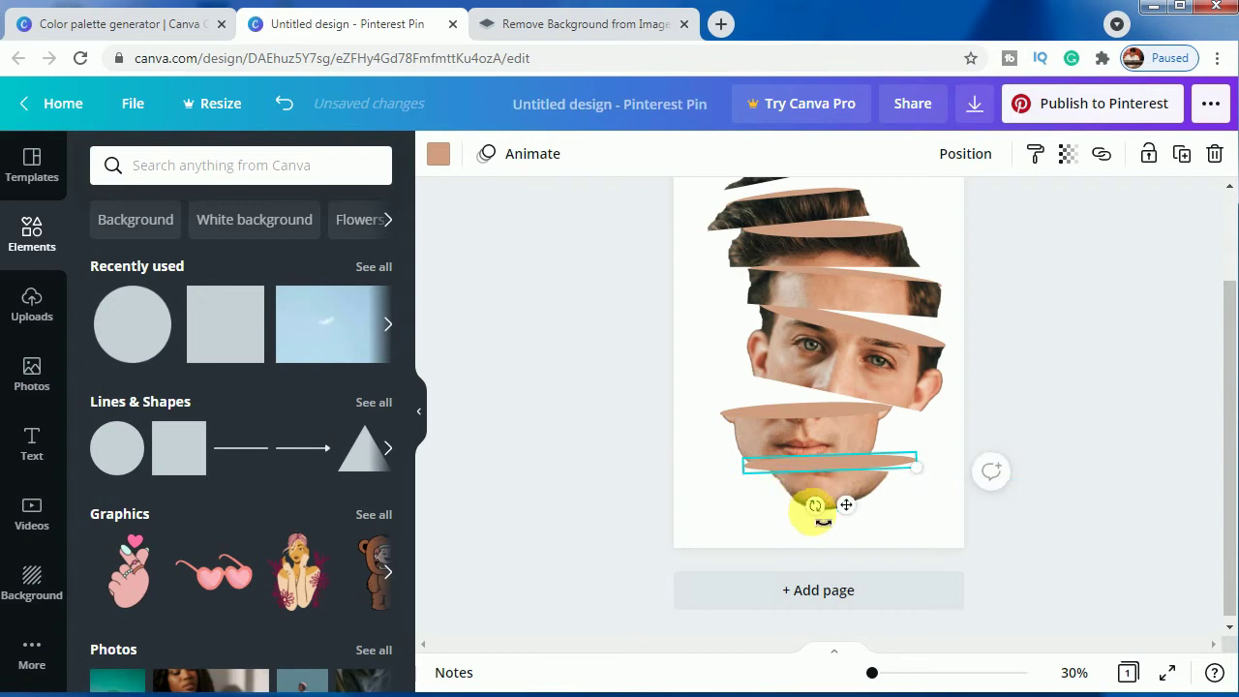
mouse_move(811, 504)
left_mouse_down()
mouse_move(823, 522)
mouse_move(804, 512)
mouse_move(816, 500)
left_mouse_up()
left_click(895, 520)
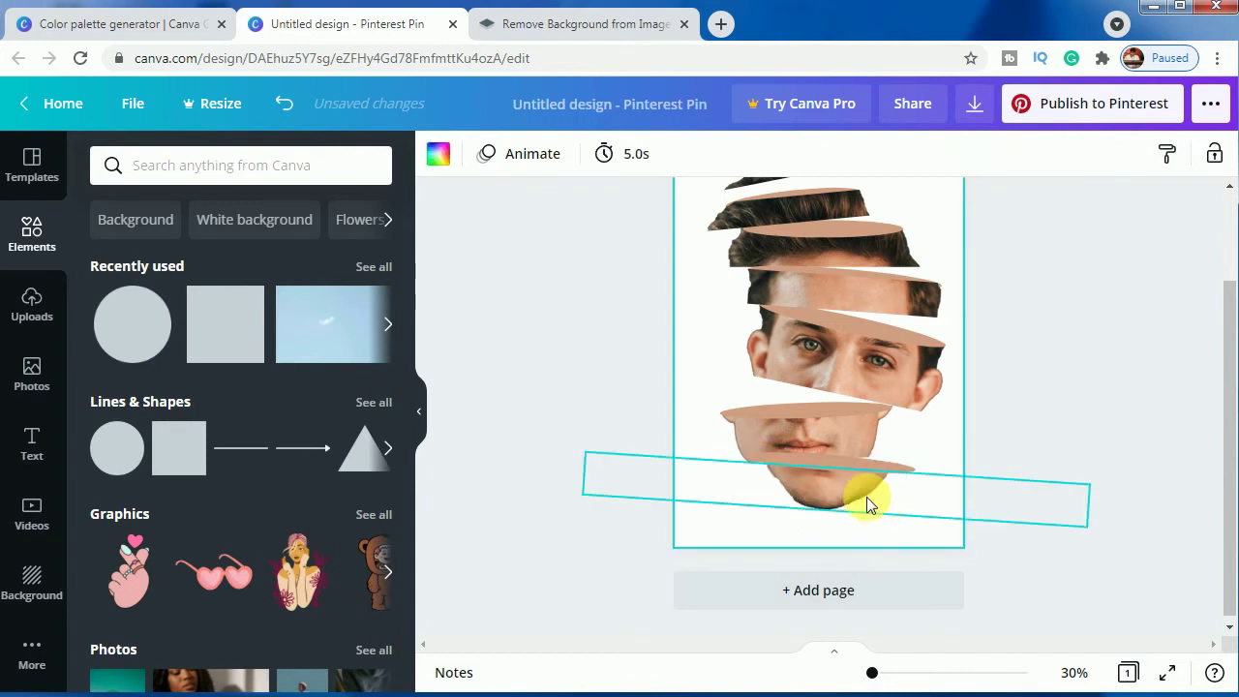
Tilt the lower photo strip further, then narrow the chin ellipse and nudge it into the gap
left_click(847, 490)
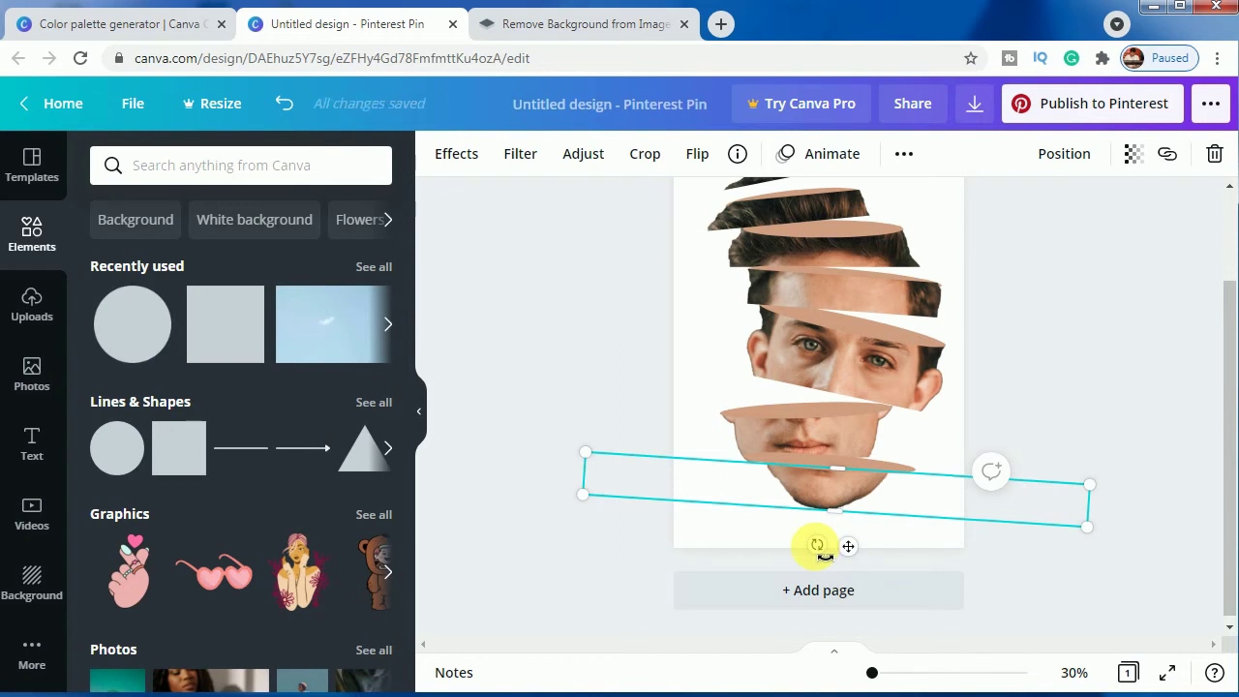
left_click_drag(818, 547, 825, 548)
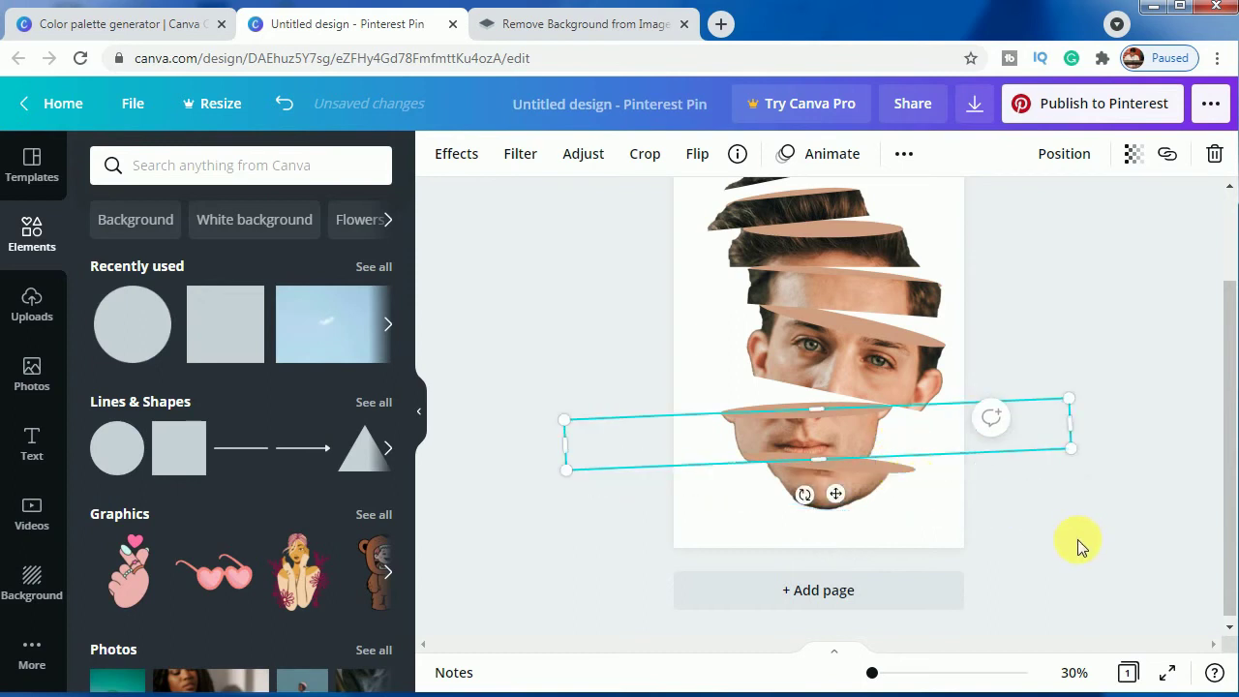
left_click(1078, 539)
left_click(895, 469)
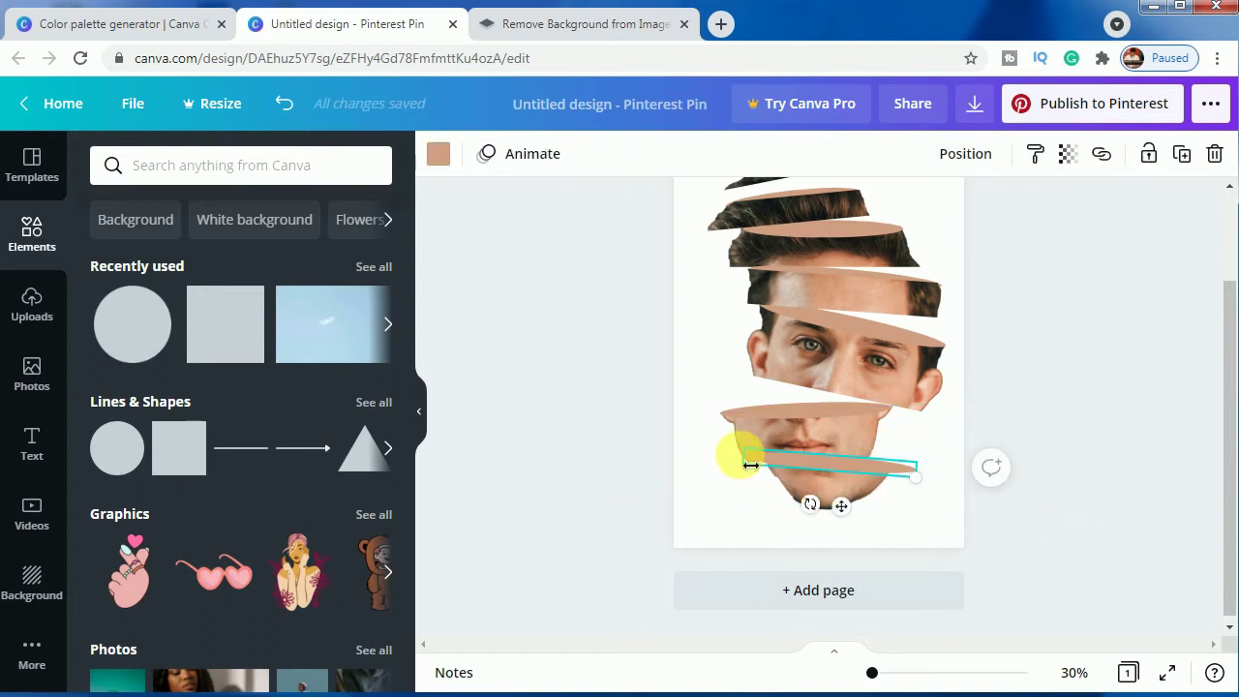
left_click_drag(753, 466, 787, 468)
key("Left")
key("Left")
key("Left")
key("Left")
key("Left")
key("Left")
key("Left")
key("Left")
key("Left")
key("Left")
key("Left")
key("Left")
key("Left")
key("Left")
key("Left")
key("Left")
key("Left")
key("Left")
key("Left")
key("Left")
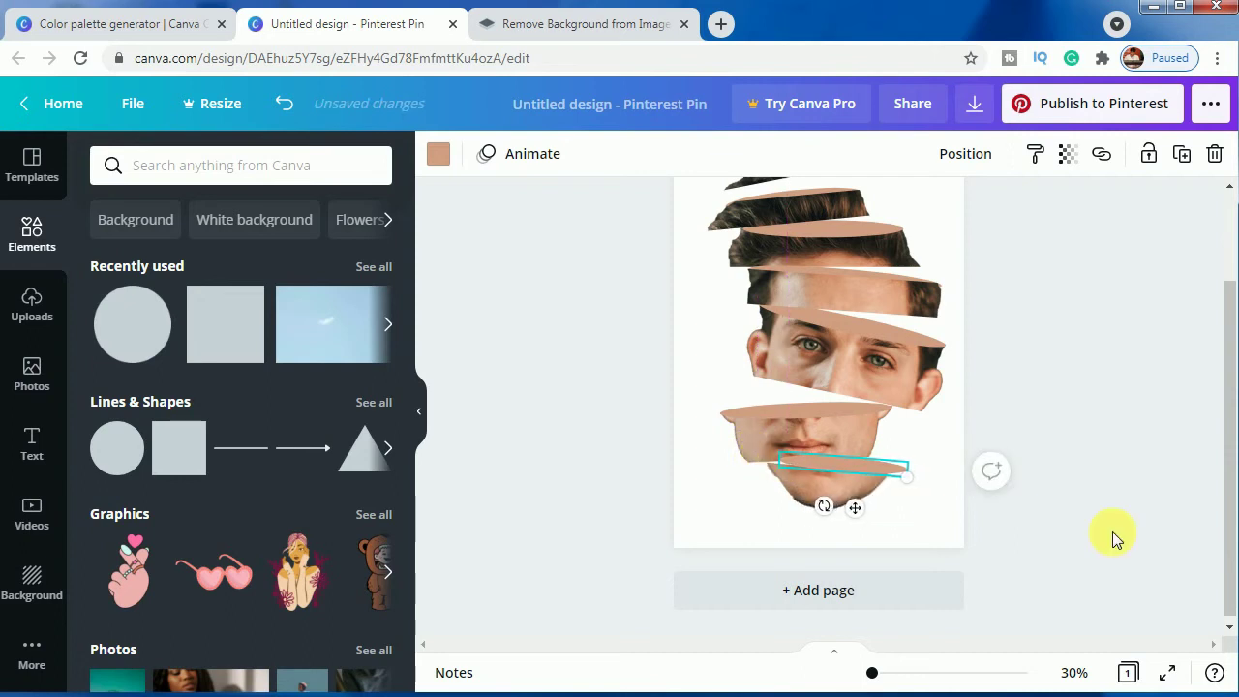
key("Left")
key("Left")
key("Left")
key("Left")
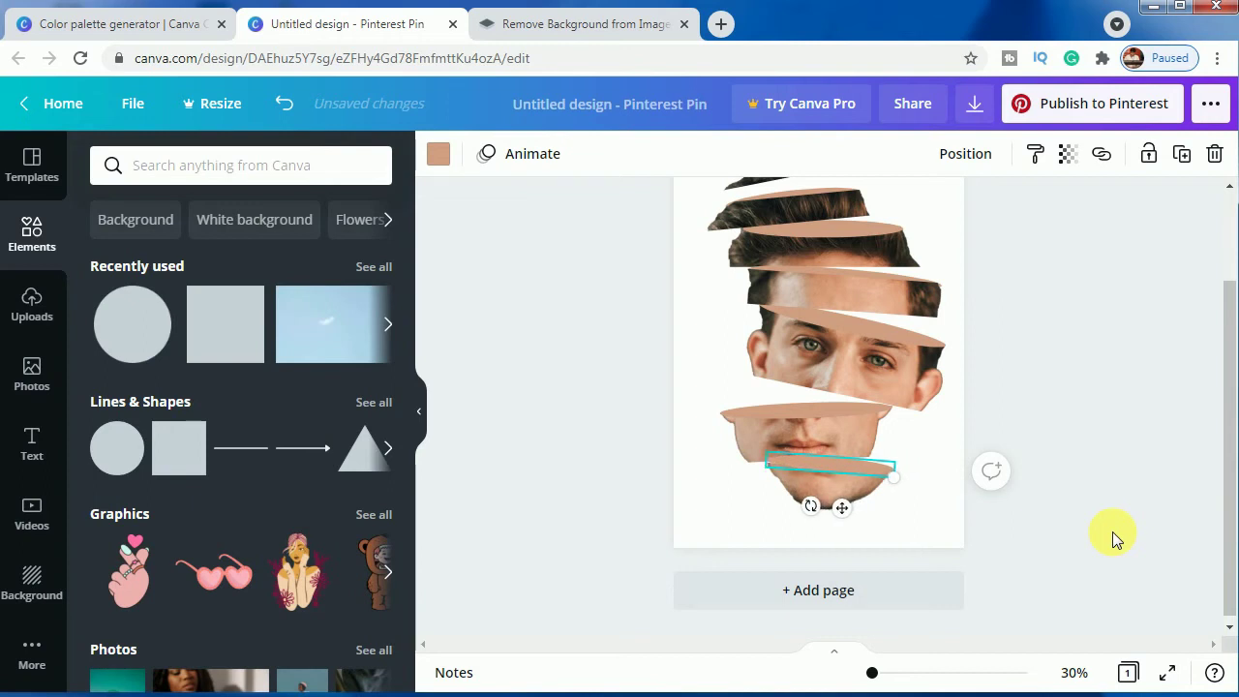
key("Down")
key("Down")
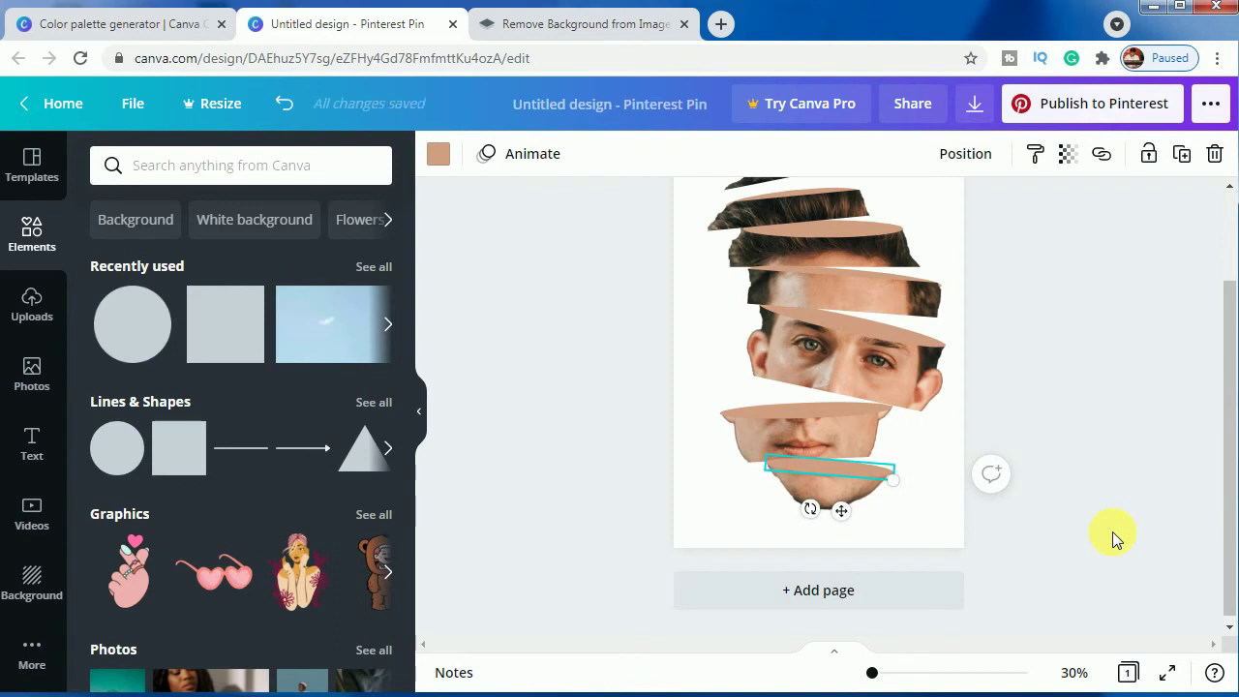
Bring the long thin photo strip in front of the chin ellipse
left_click(745, 438)
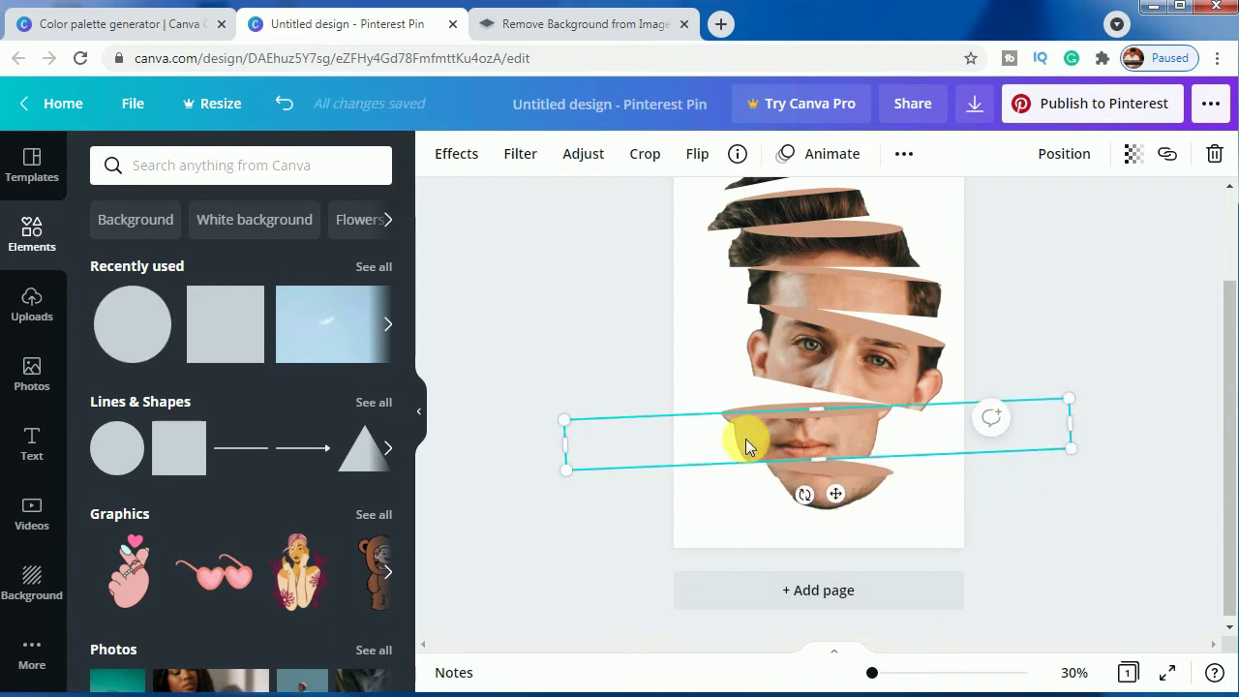
right_click(743, 437)
left_click(811, 554)
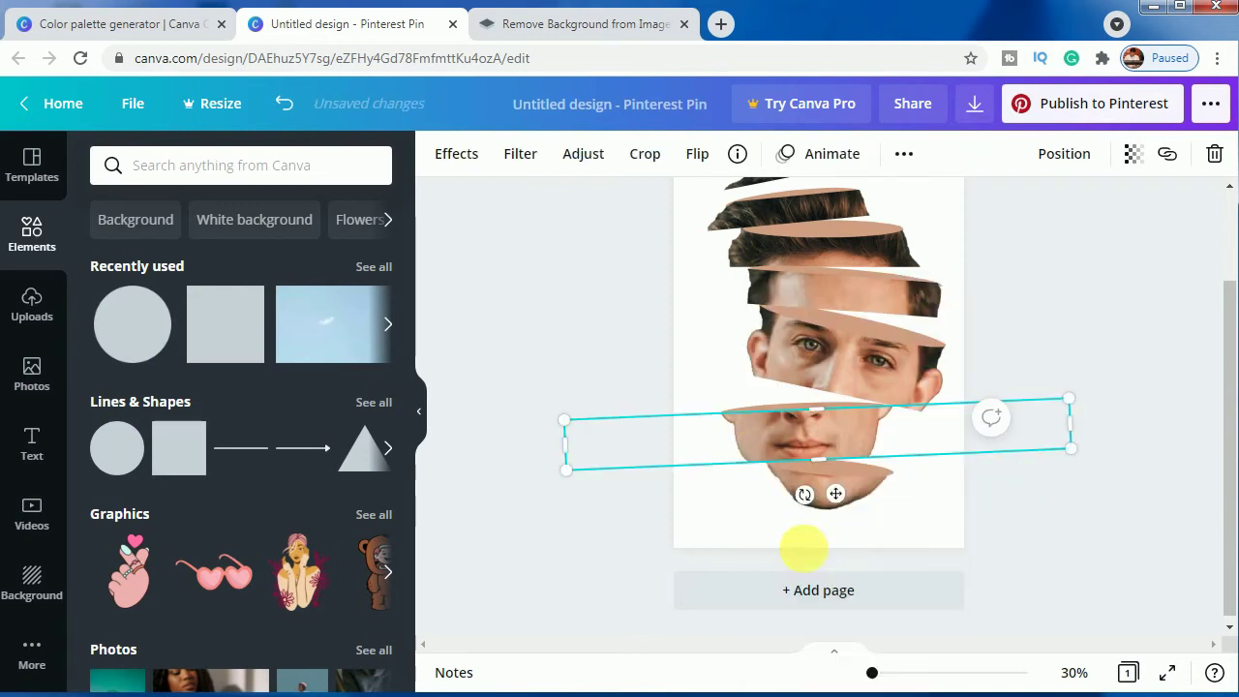
left_click(587, 527)
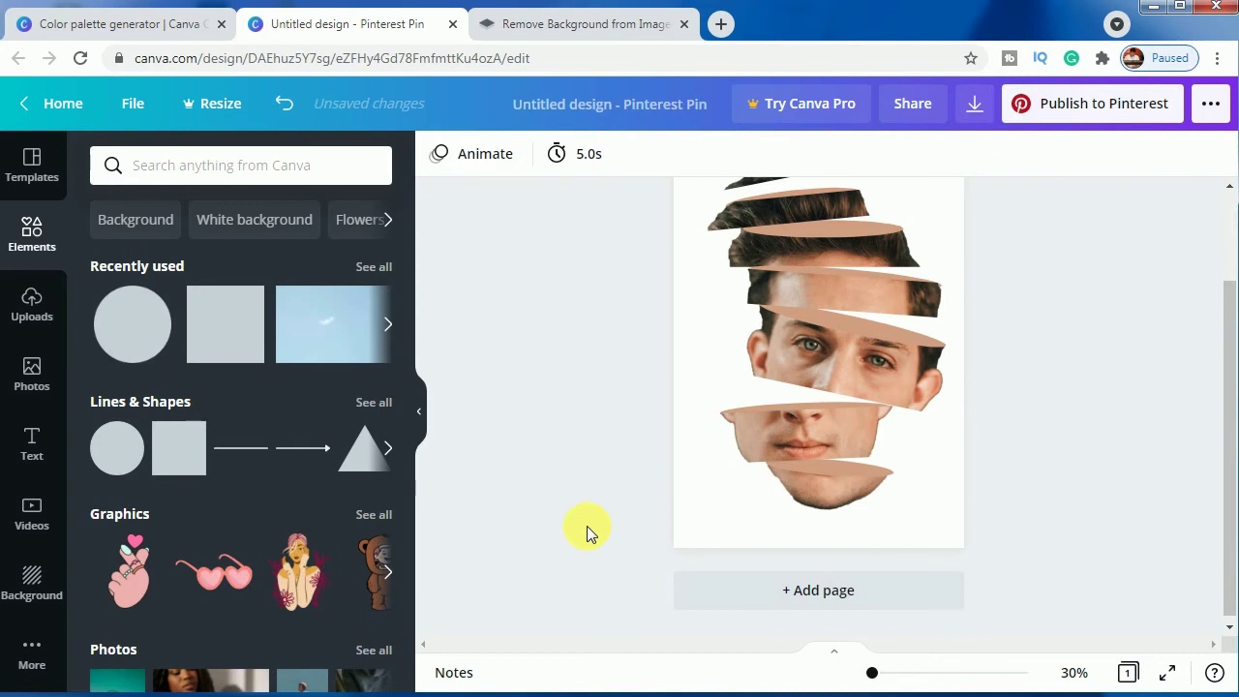
scroll(586, 525, "up", 2)
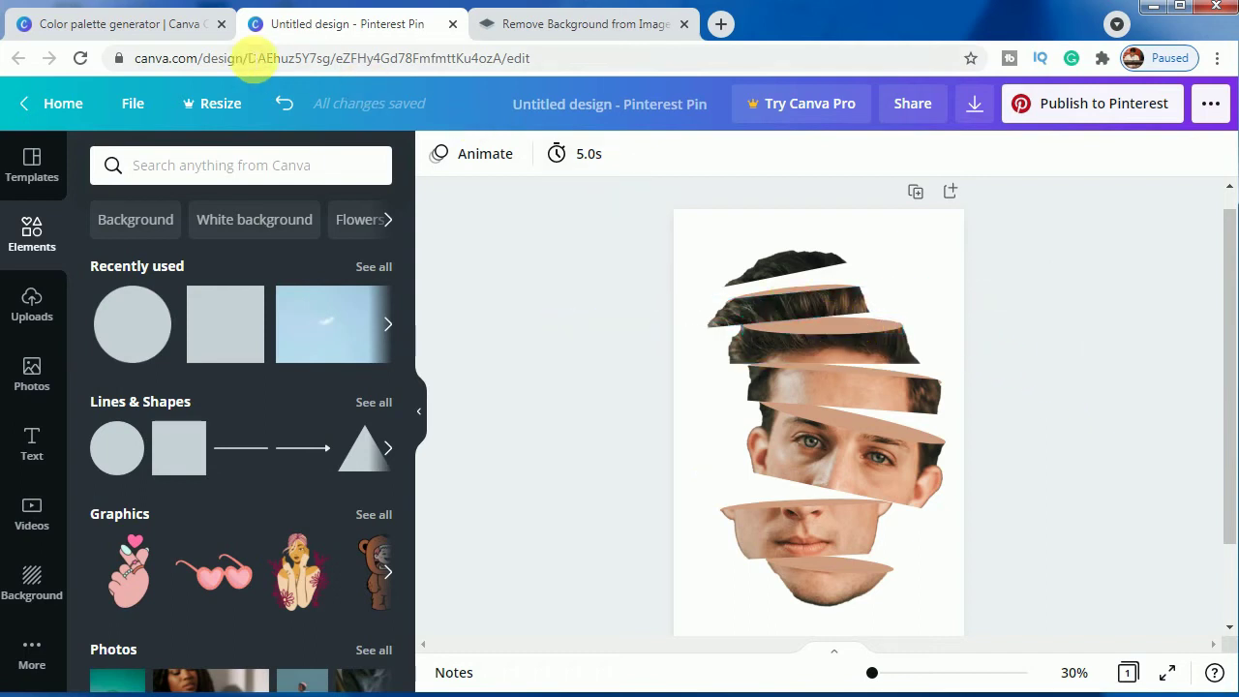
left_click(188, 23)
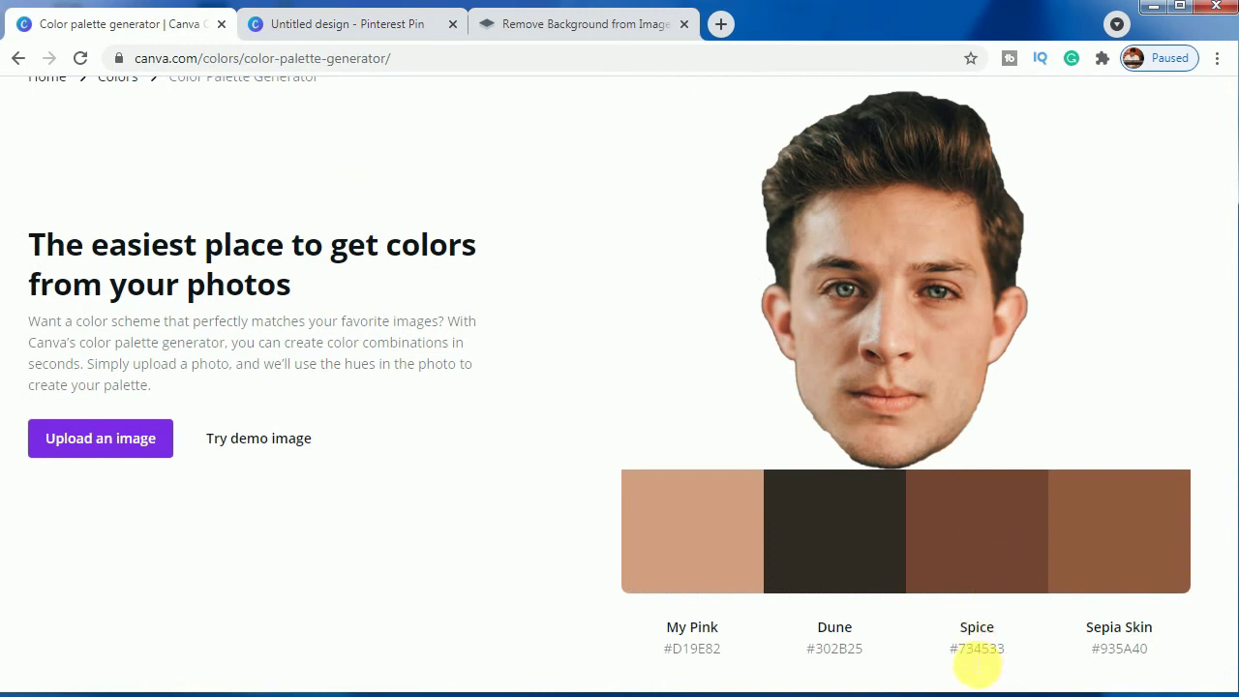
left_click(516, 27)
left_click(332, 22)
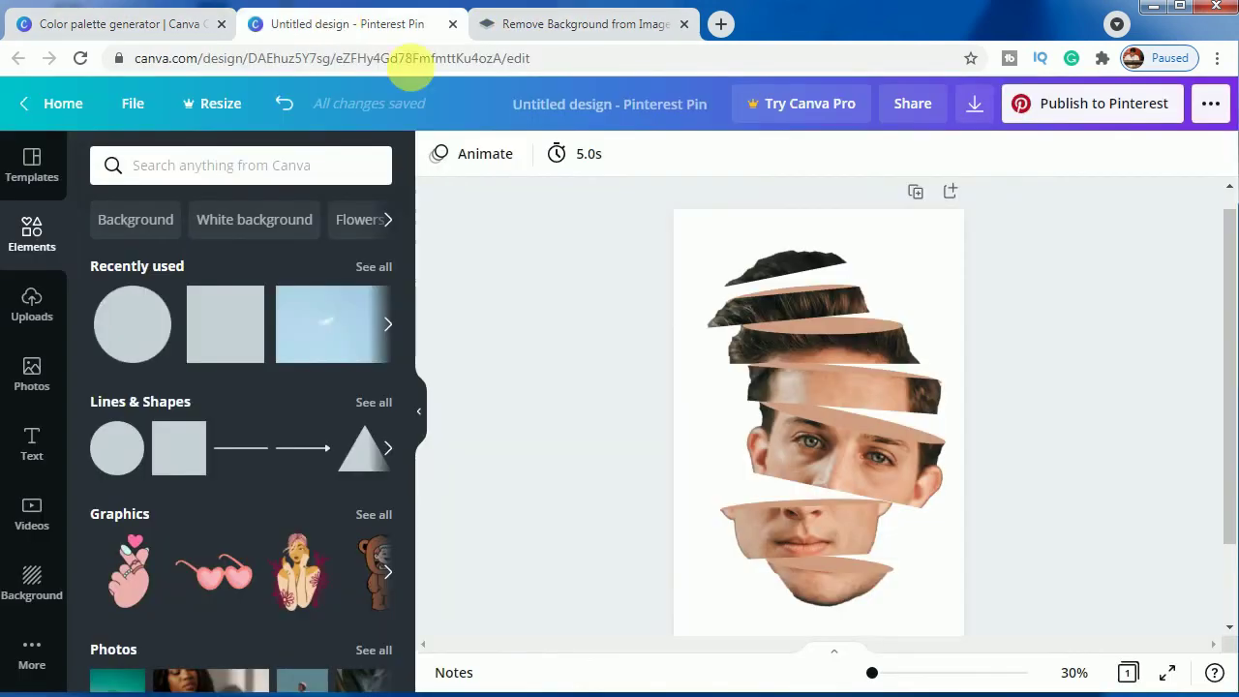
Place a copy of the hair-gap ellipse in the top gap, brought one layer forward
left_click(786, 292)
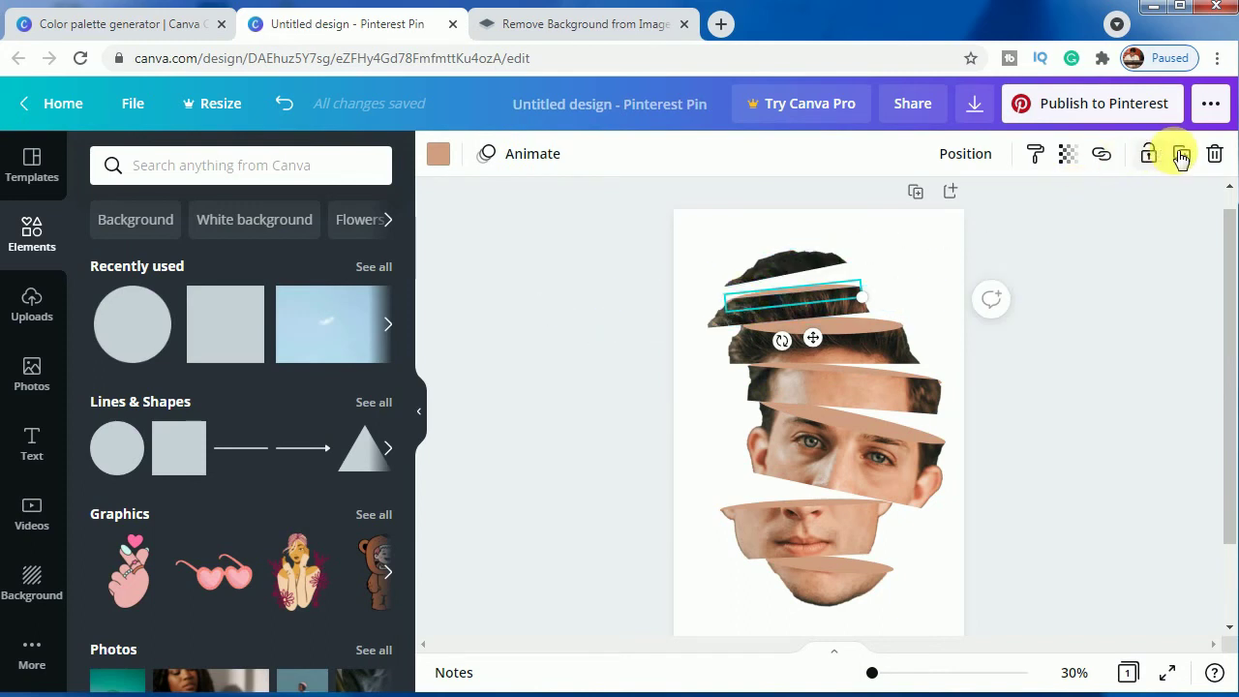
left_click(1153, 161)
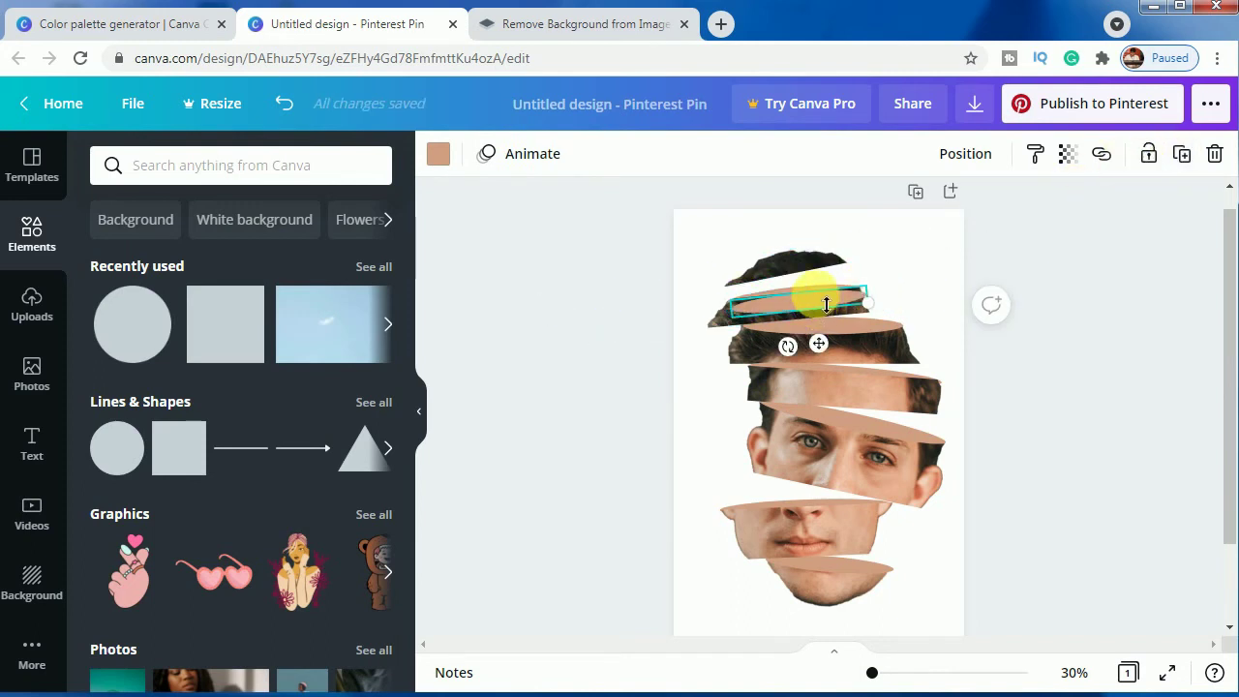
left_click_drag(826, 305, 727, 299)
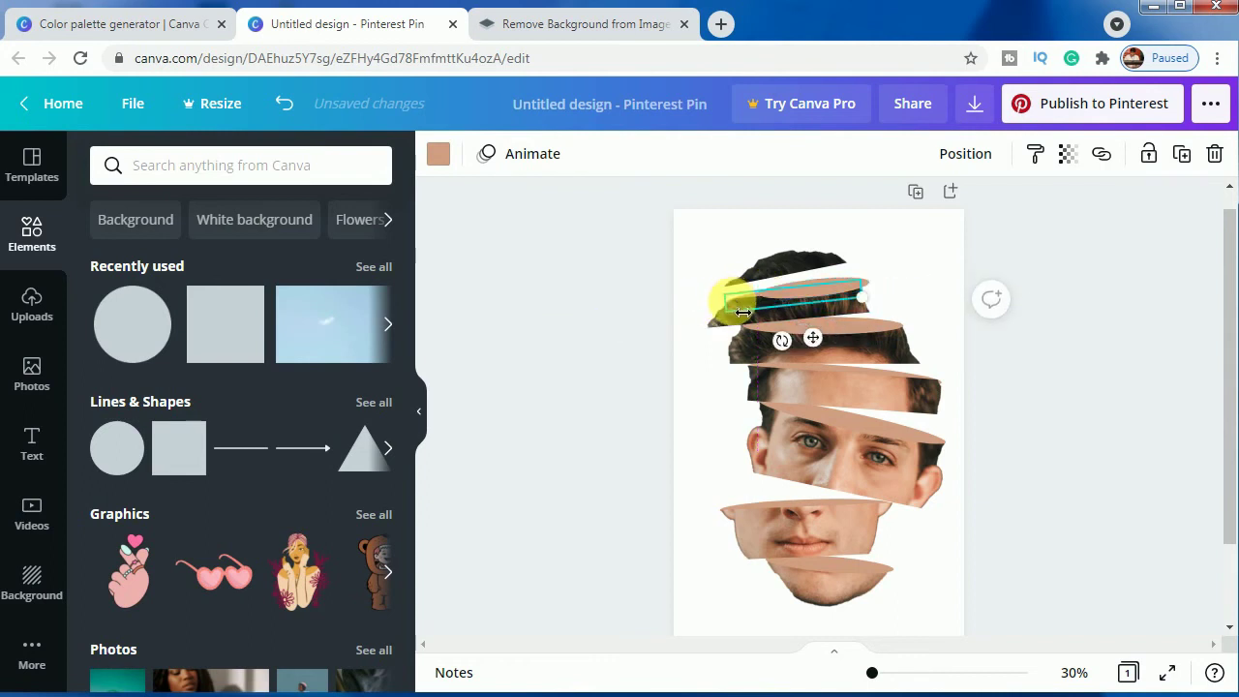
right_click(740, 301)
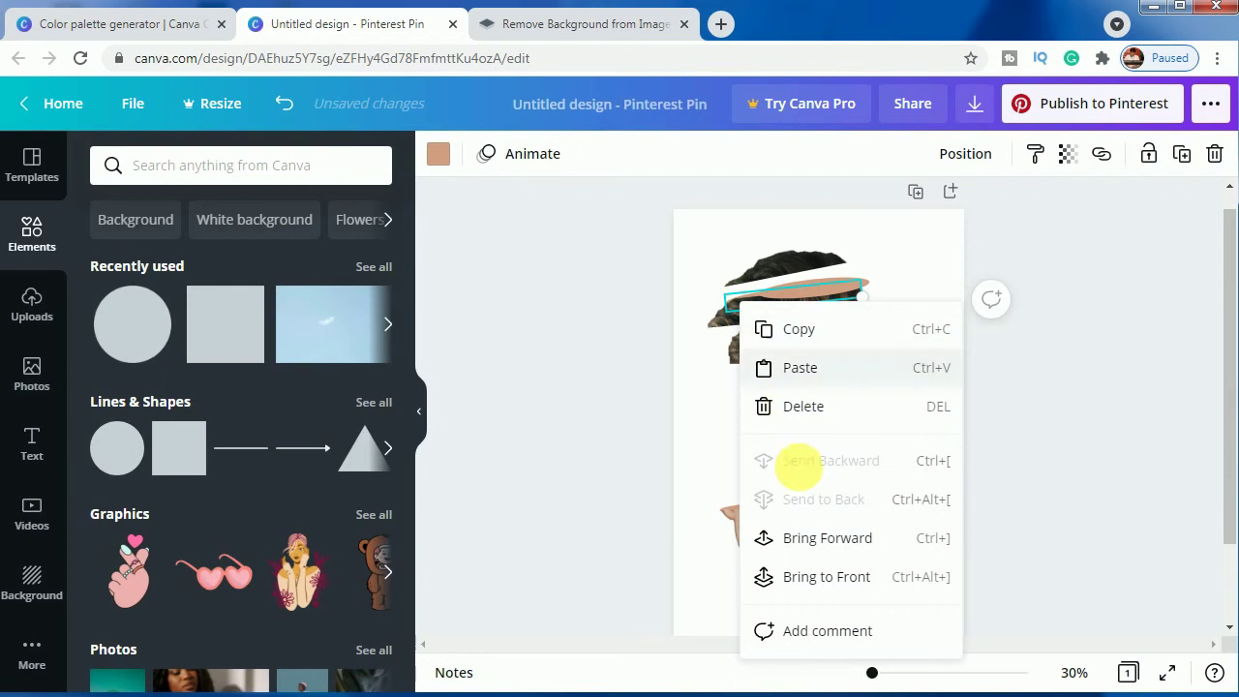
left_click(809, 538)
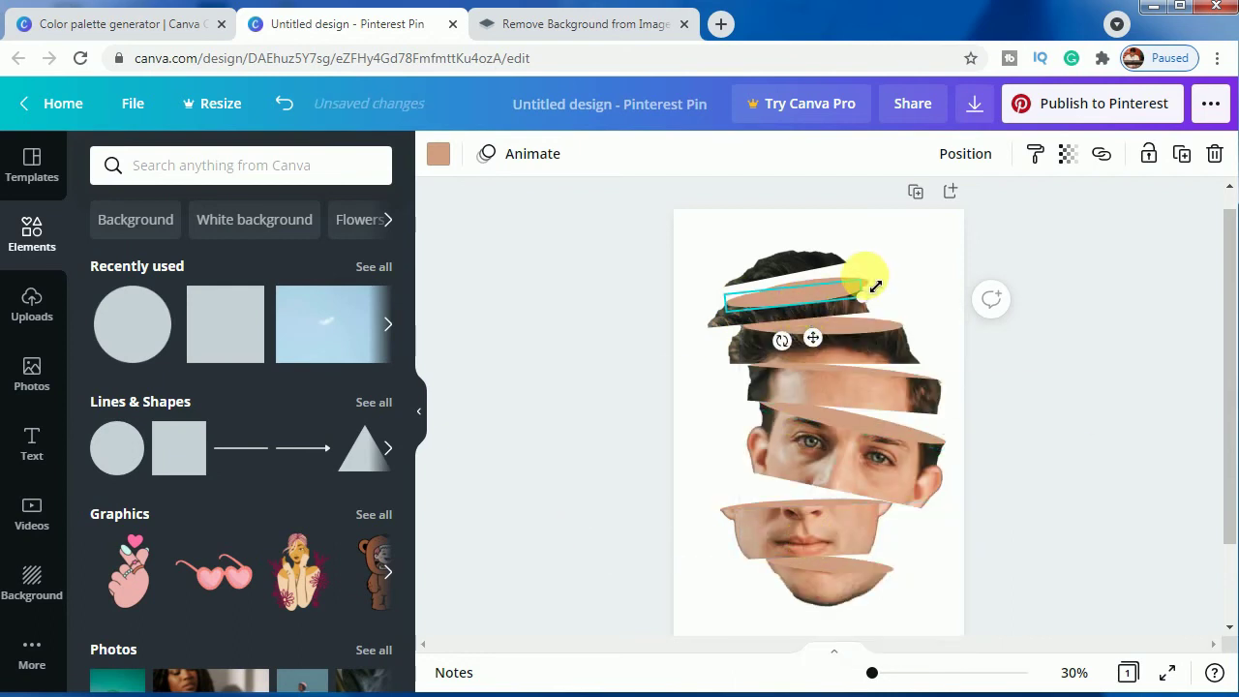
left_click(900, 266)
Reposition the copy within the gap and slim it to about 383 × 37
left_click_drag(855, 281, 816, 306)
key("shift+Down")
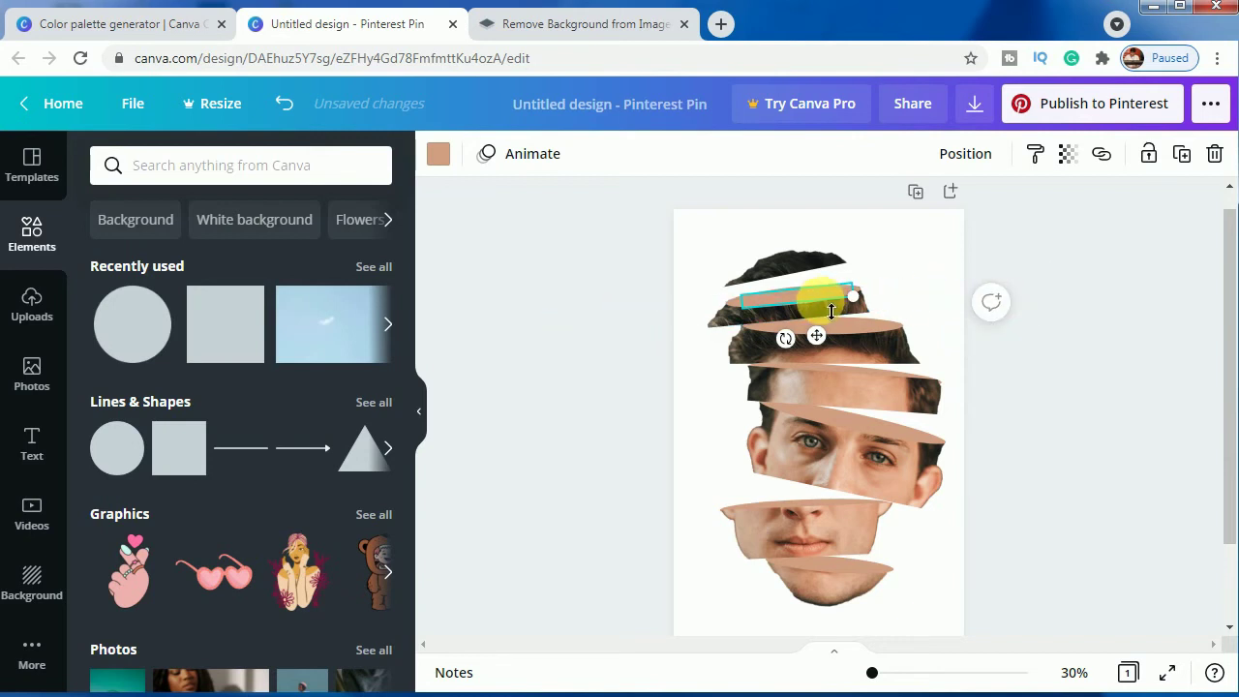
left_click_drag(832, 309, 990, 296)
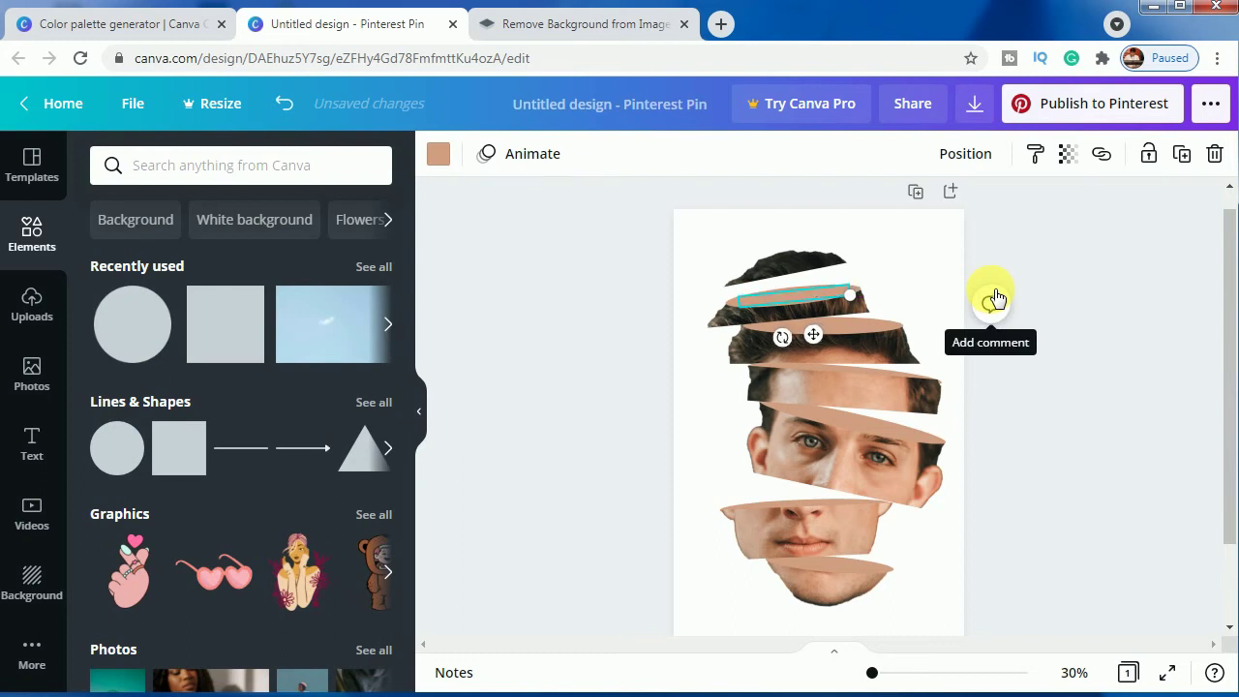
Check the ellipse's colour options and look up Spice's hex code in the palette generator
left_click(438, 154)
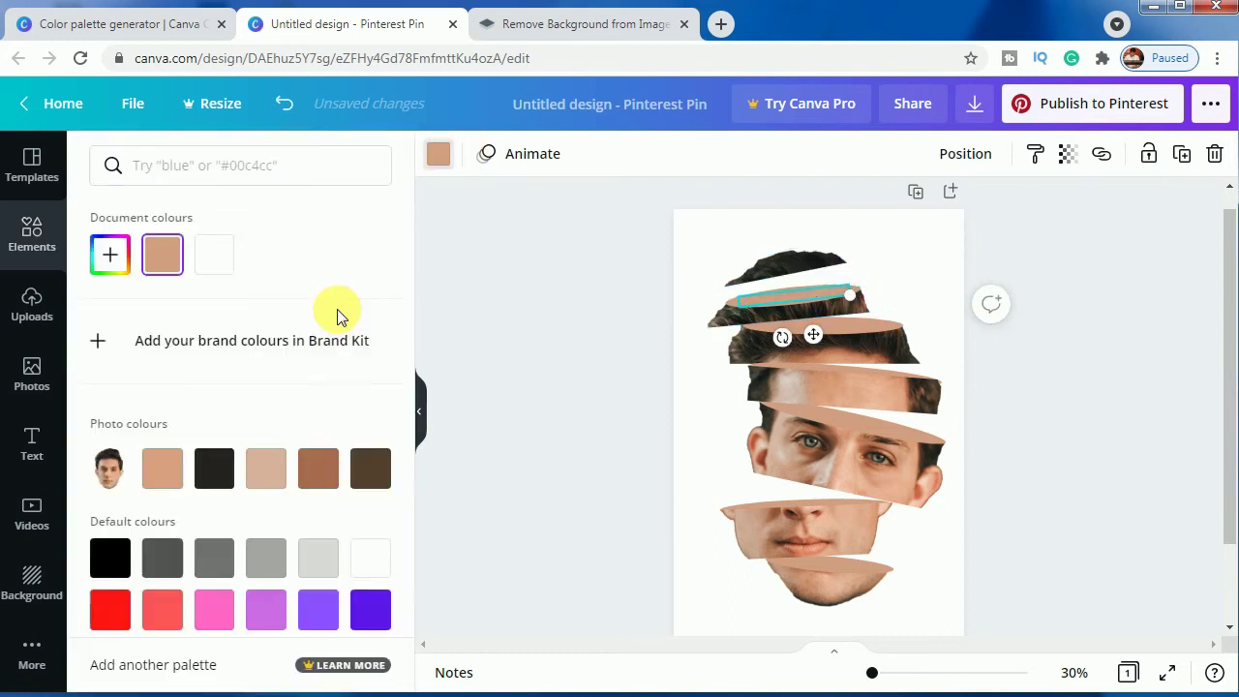
left_click(110, 255)
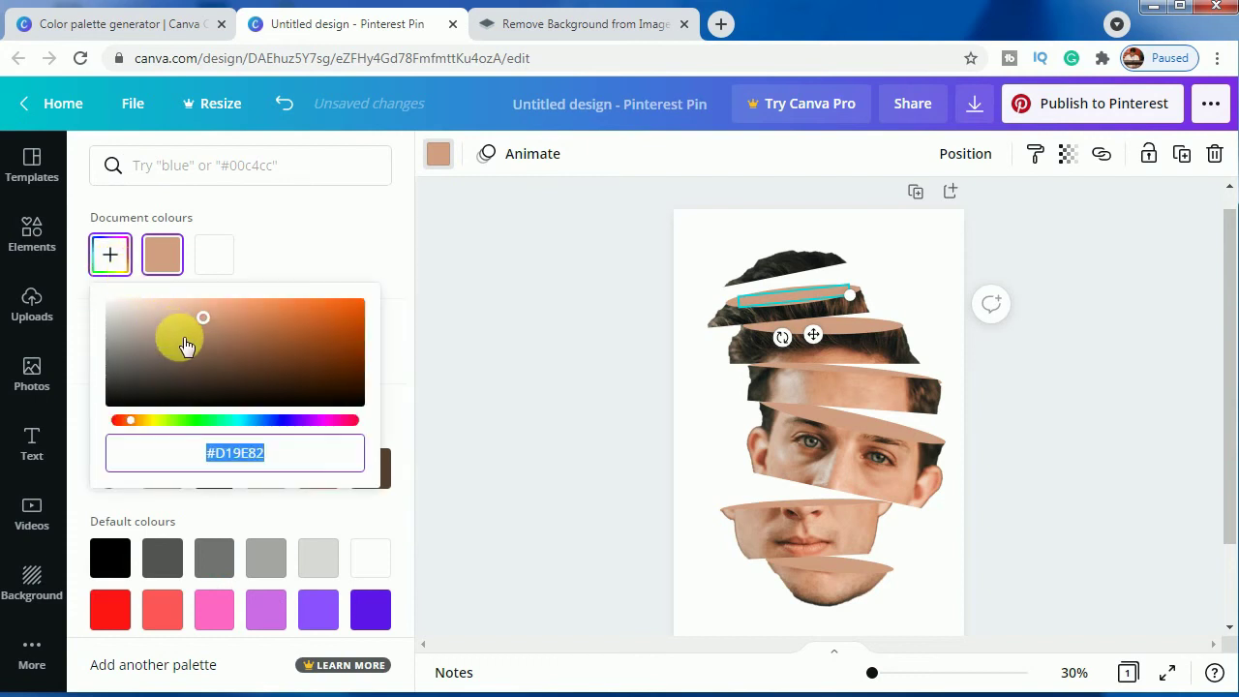
left_click(438, 321)
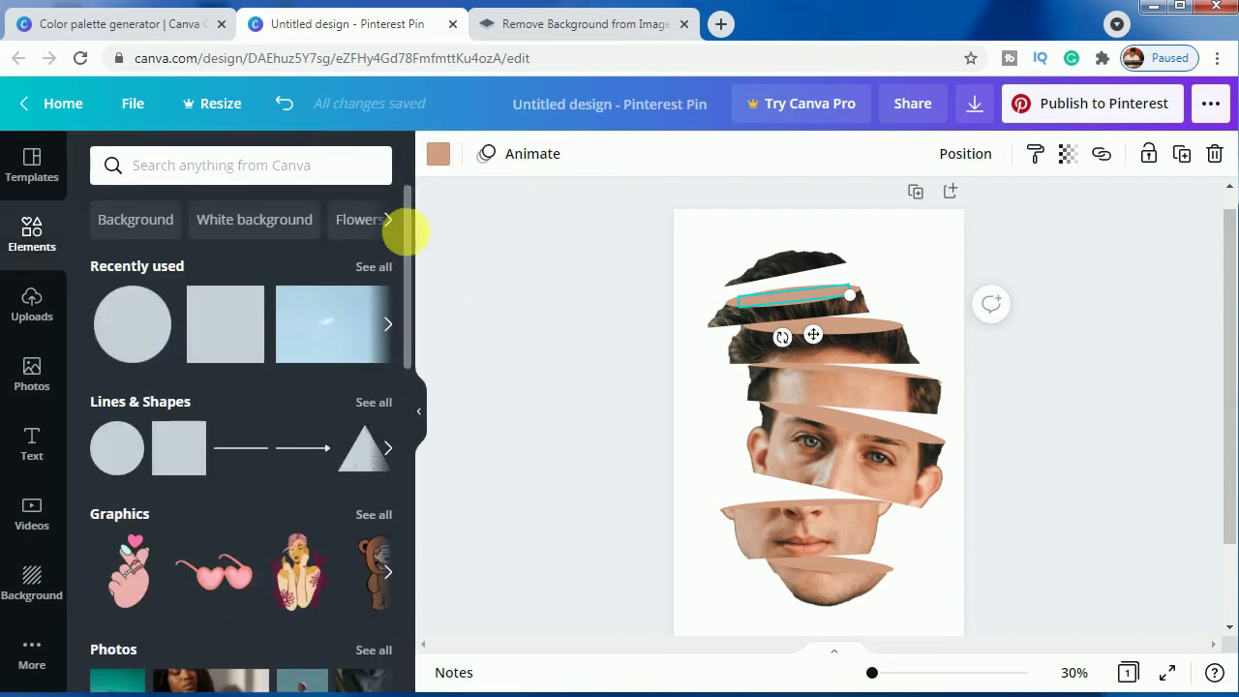
left_click(441, 157)
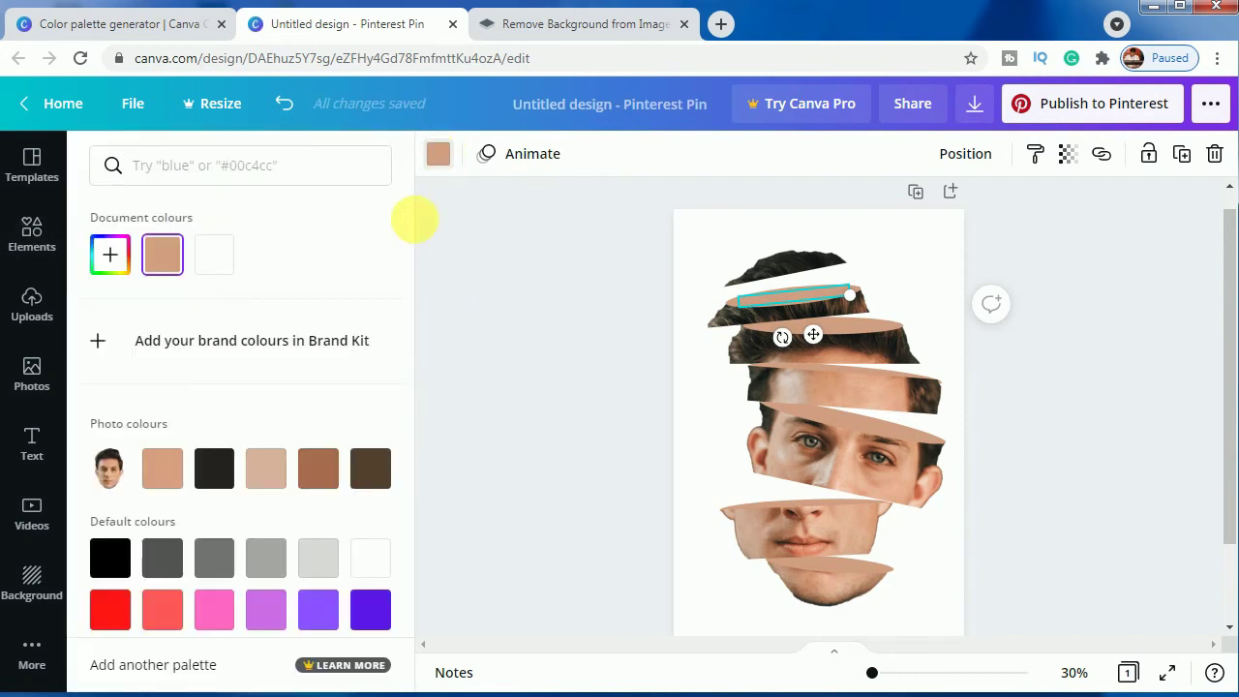
left_click(371, 468)
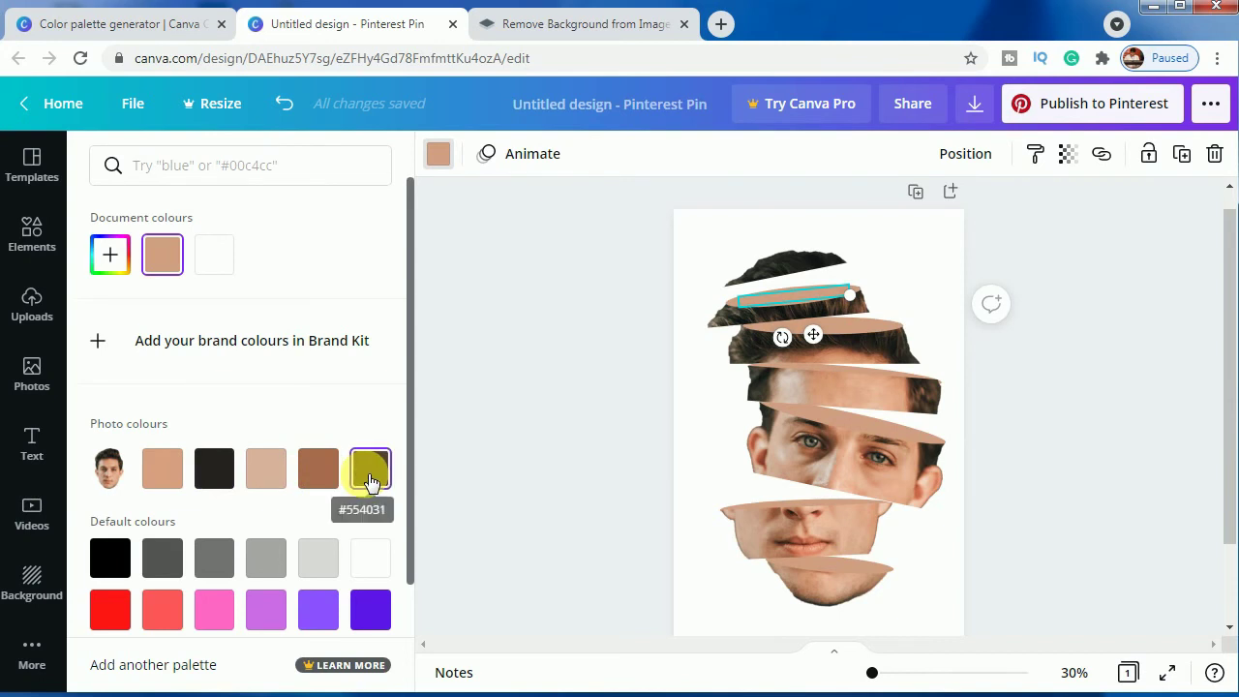
left_click(177, 24)
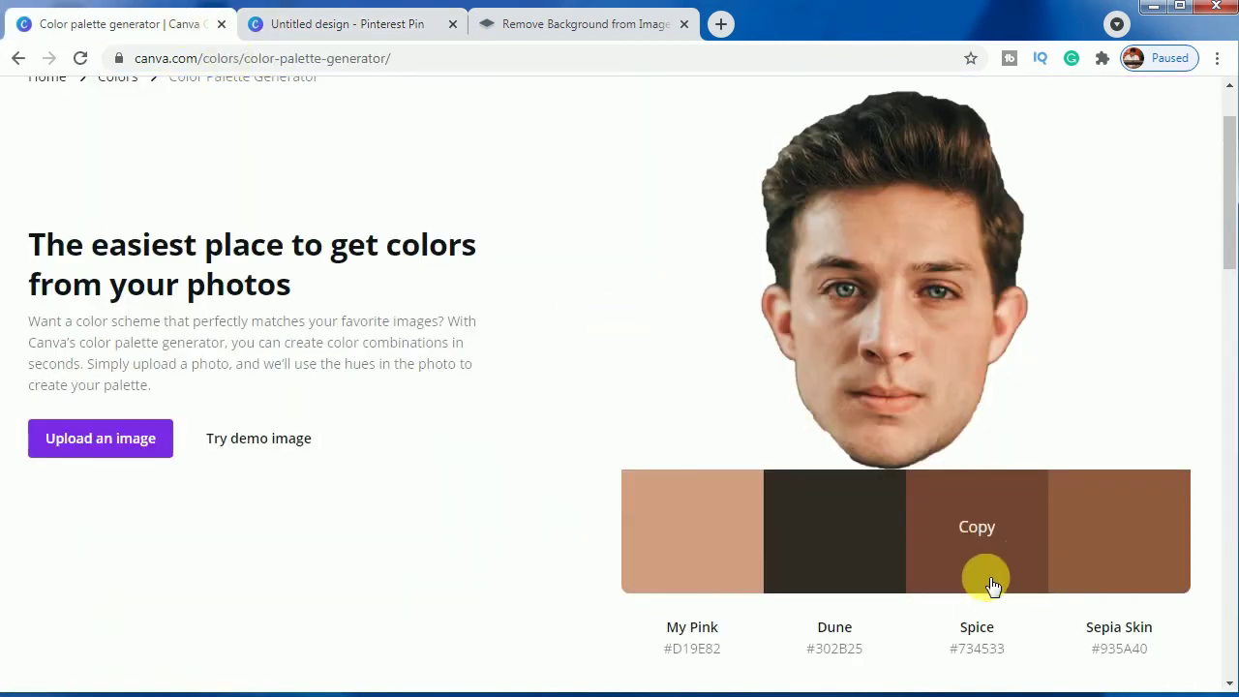
left_click(429, 29)
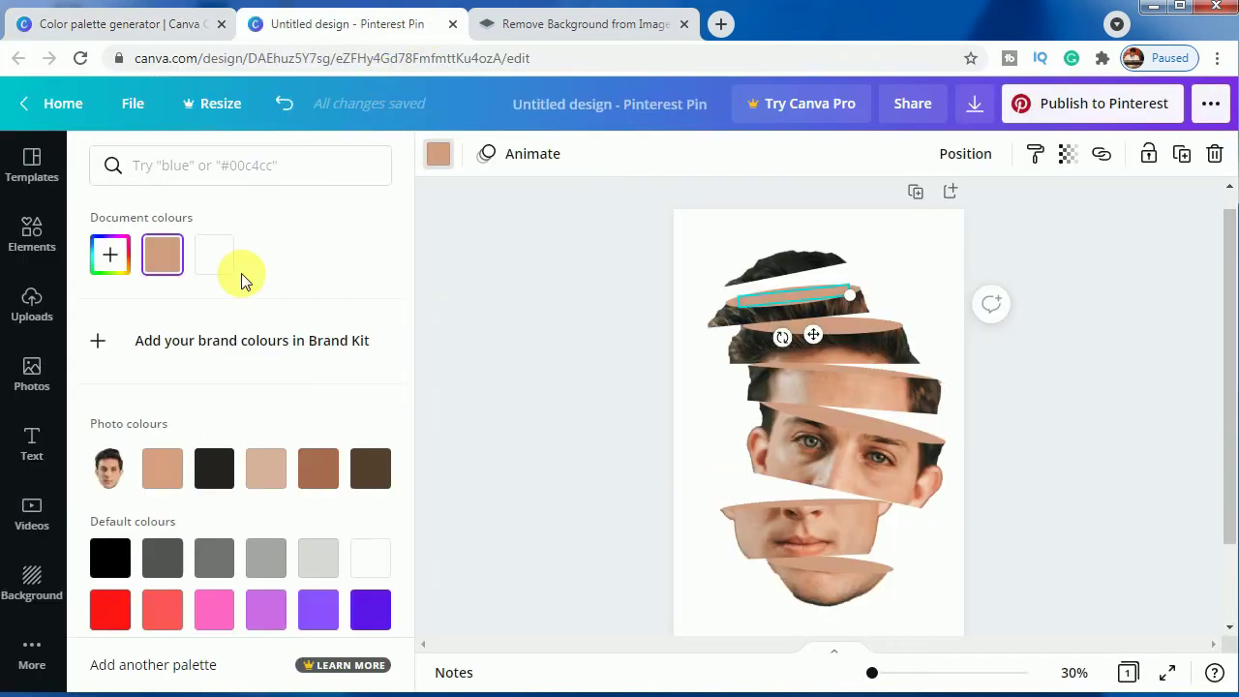
Give the top ellipse the custom colour #734533
left_click(111, 256)
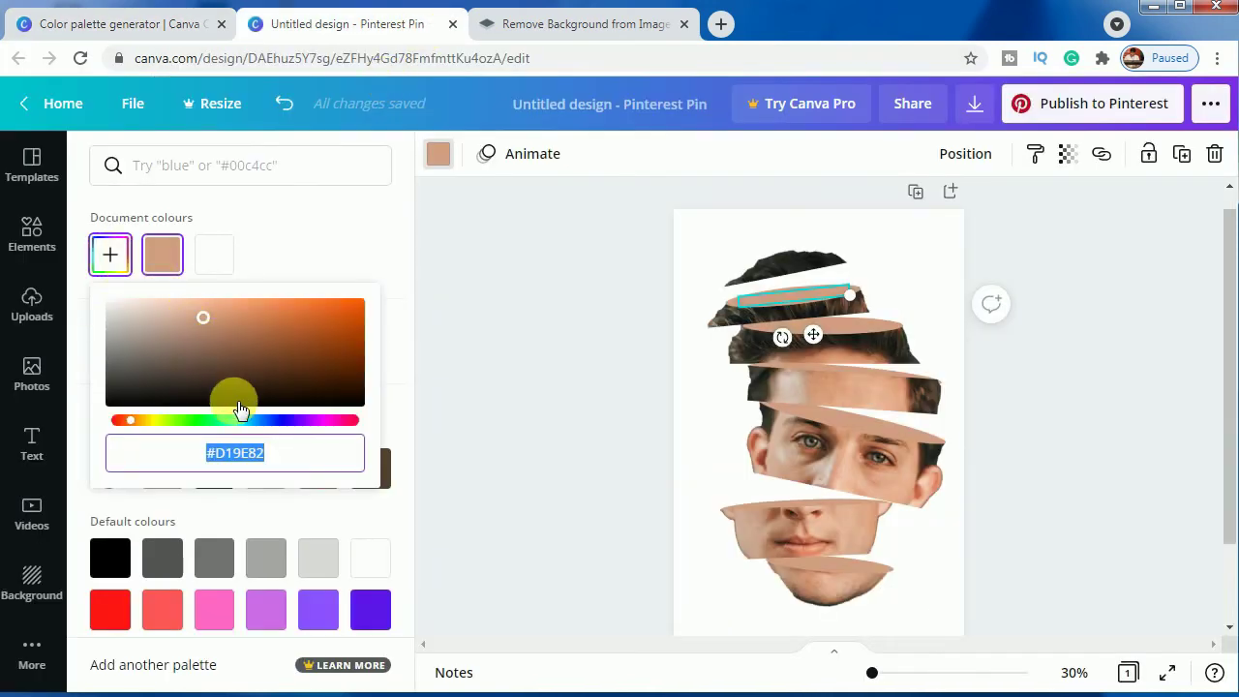
type("#734533")
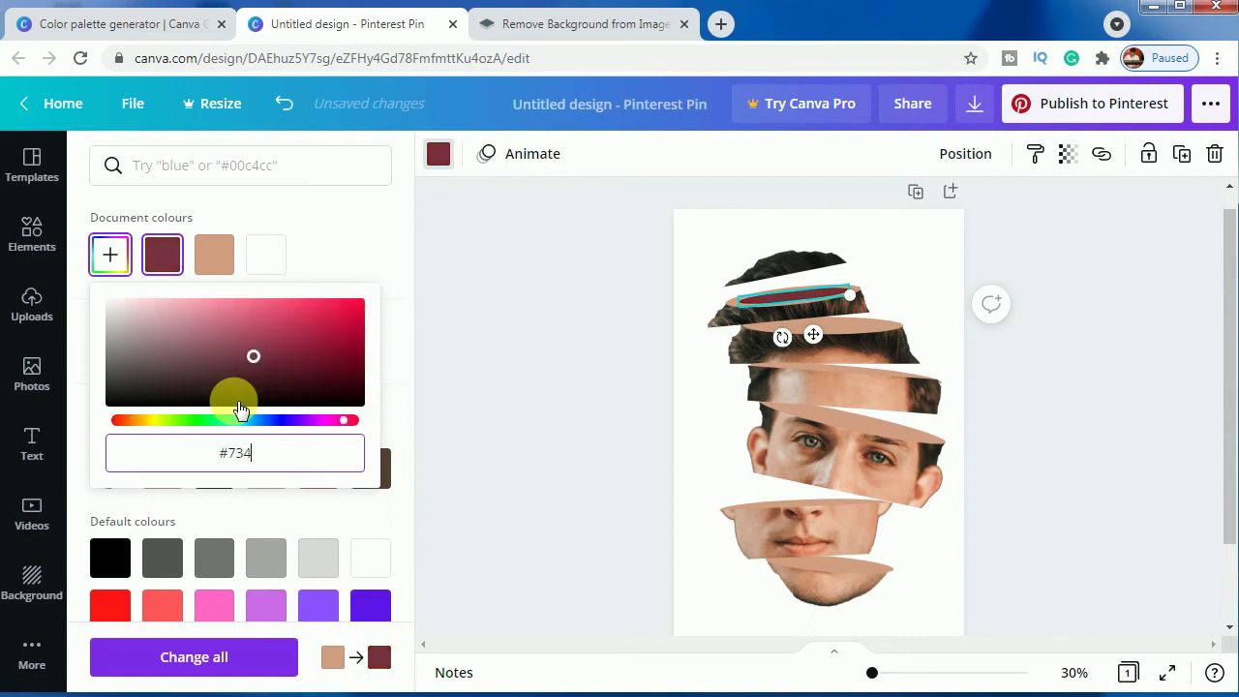
left_click(544, 399)
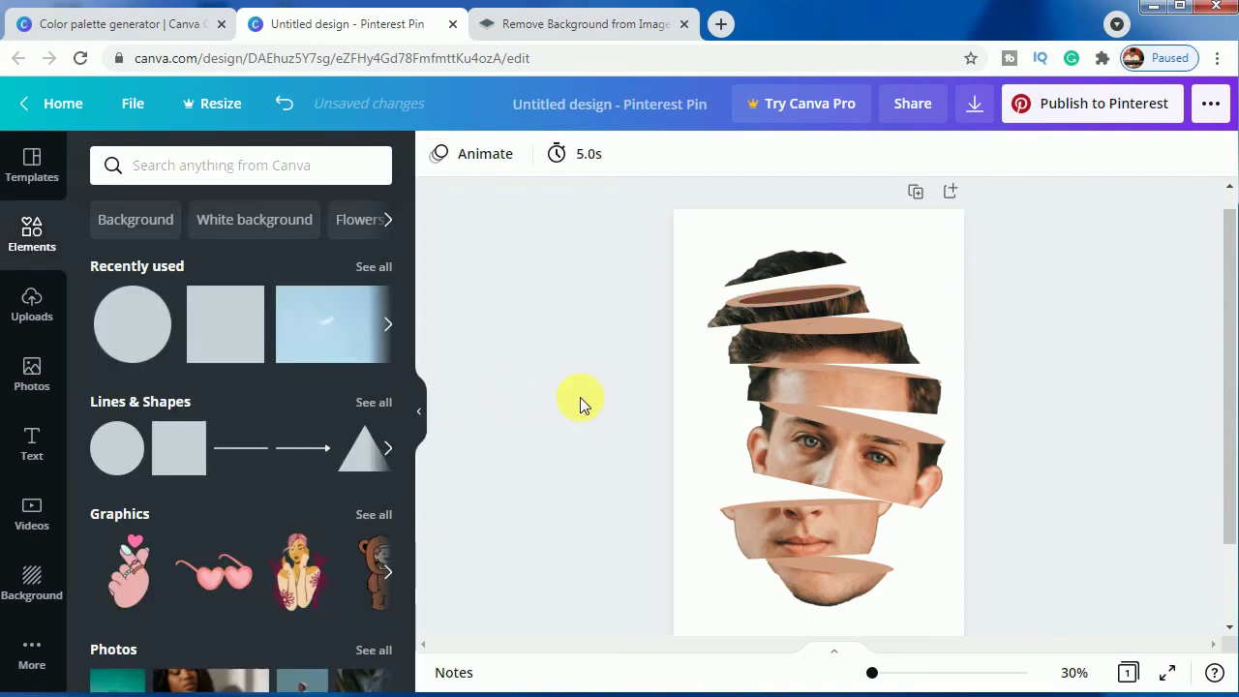
Duplicate the skin-tone ellipse and flatten the copy into a roughly 434 × 43 sliver in the next gap
left_click(836, 329)
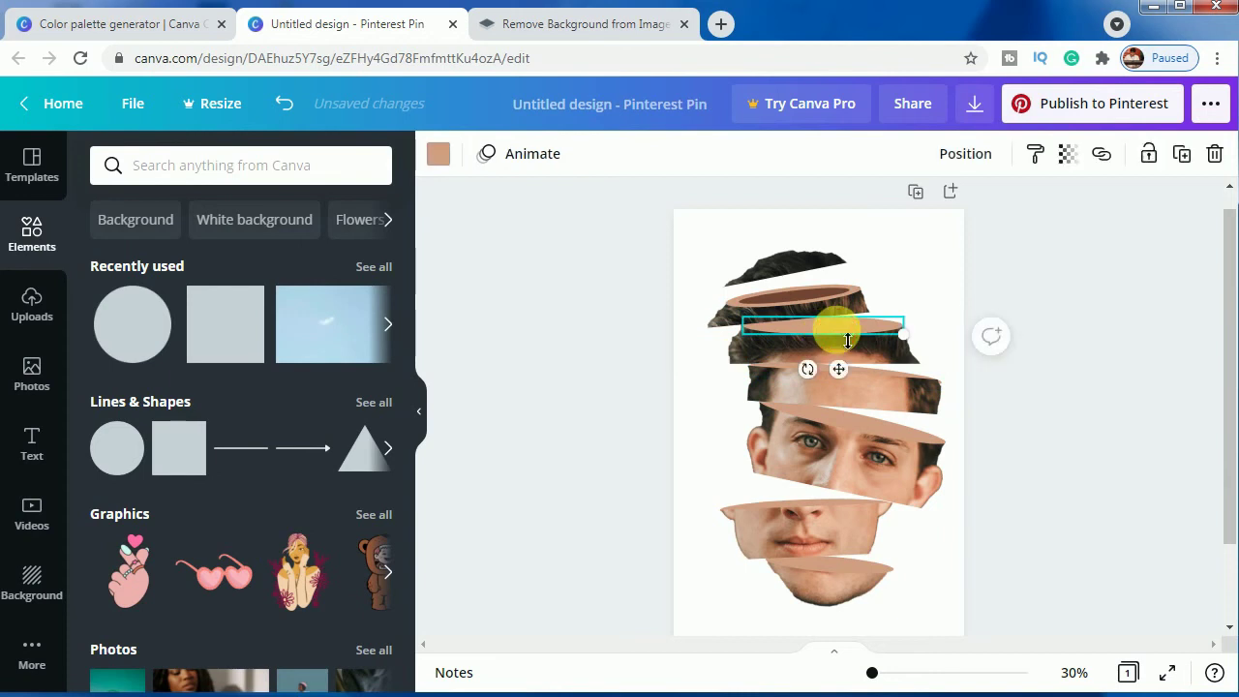
left_click(1187, 156)
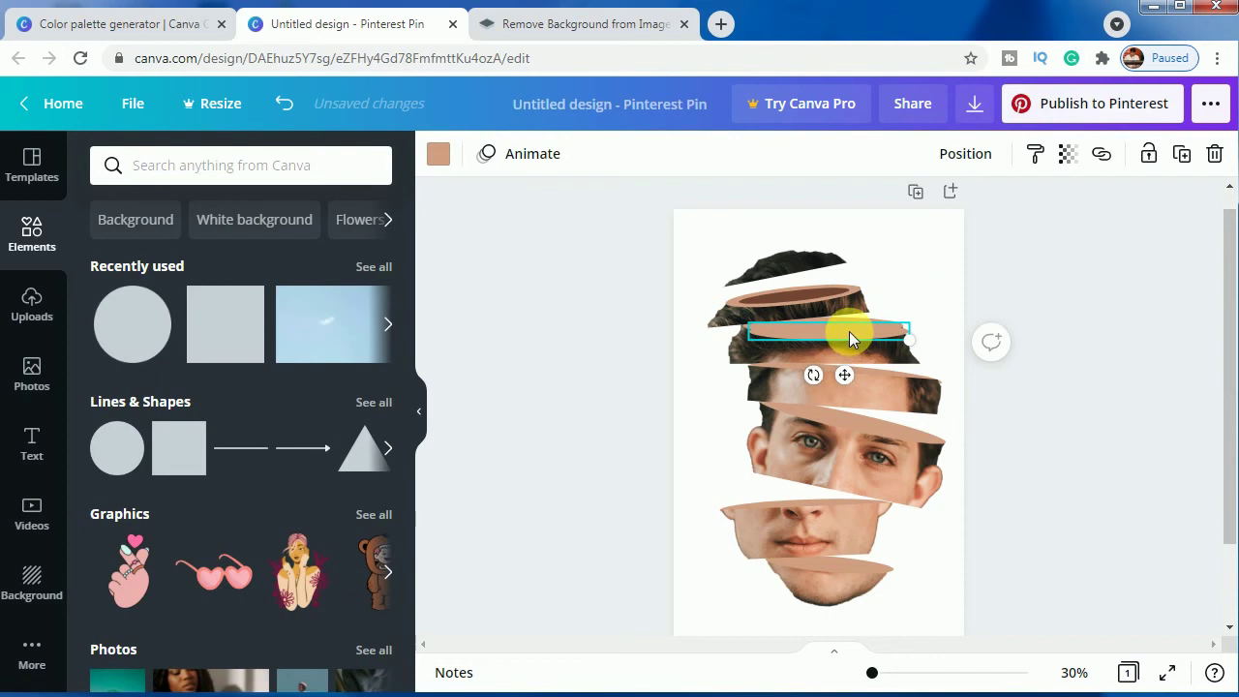
left_click_drag(850, 331, 849, 325)
mouse_move(756, 335)
left_mouse_down()
mouse_move(790, 335)
mouse_move(778, 335)
left_mouse_up()
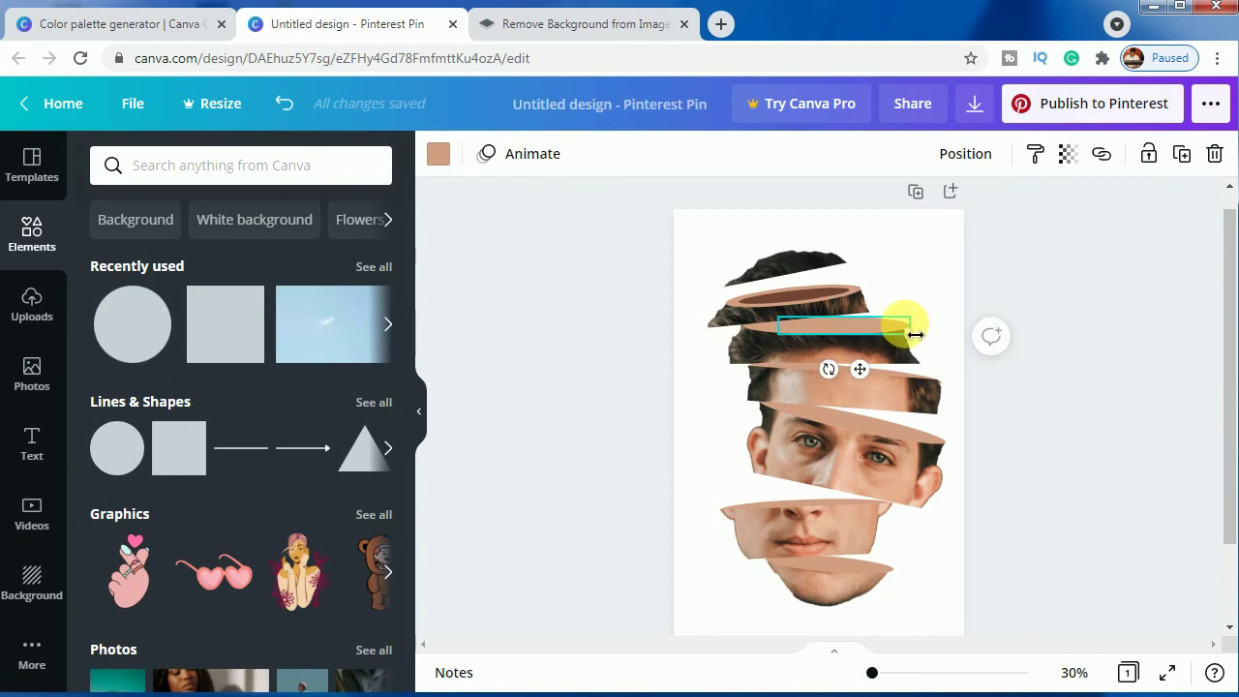
left_click_drag(914, 334, 842, 325)
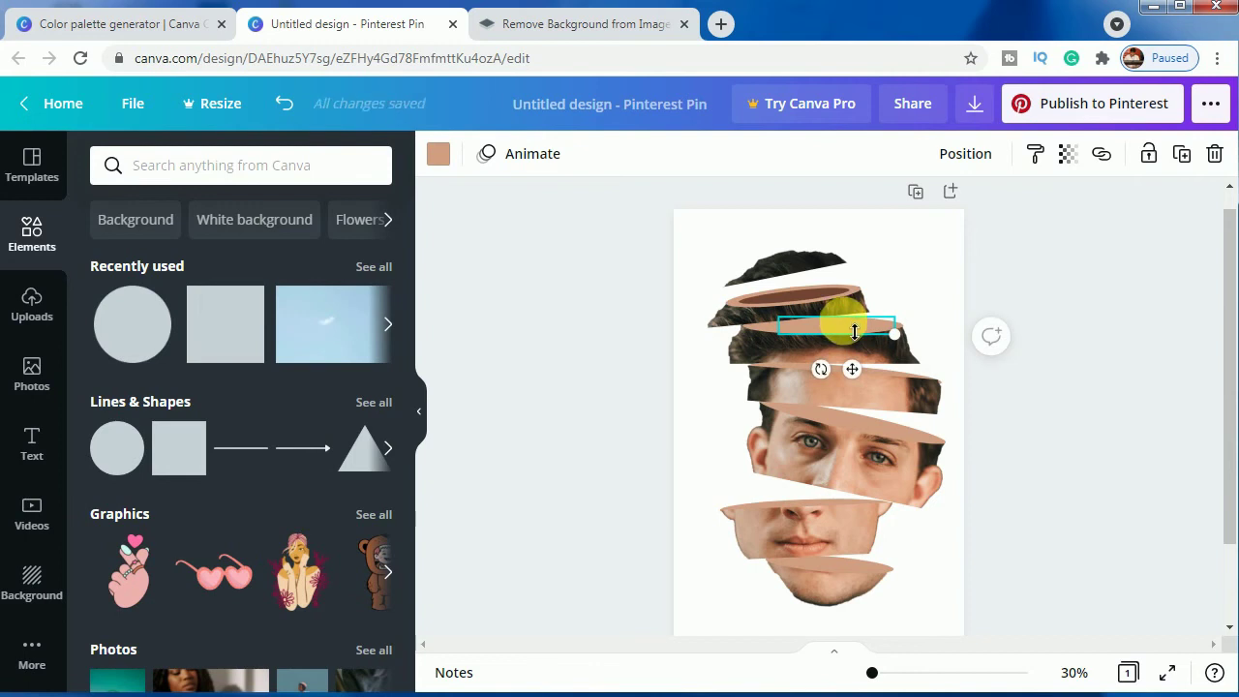
left_click_drag(854, 333, 834, 325)
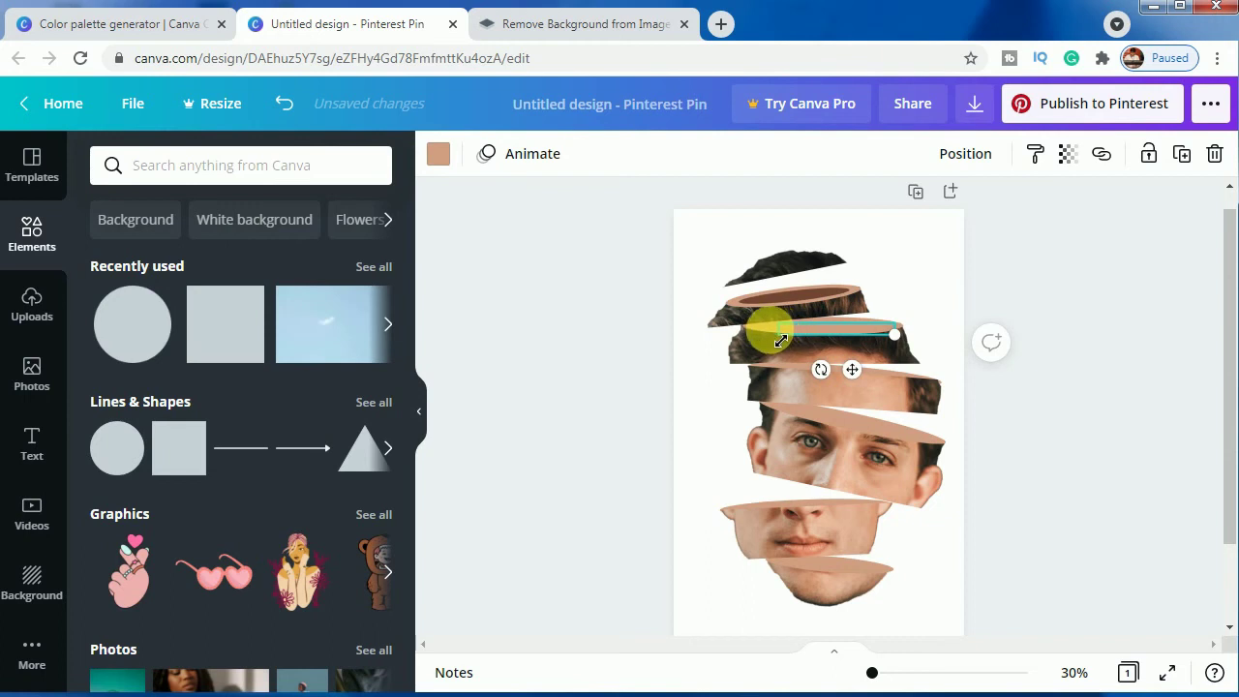
key("Up")
key("Up")
key("Up")
key("Up")
key("Up")
key("Up")
key("Up")
key("Up")
key("Up")
key("Up")
key("Up")
key("Up")
key("Up")
key("Up")
key("Up")
key("Up")
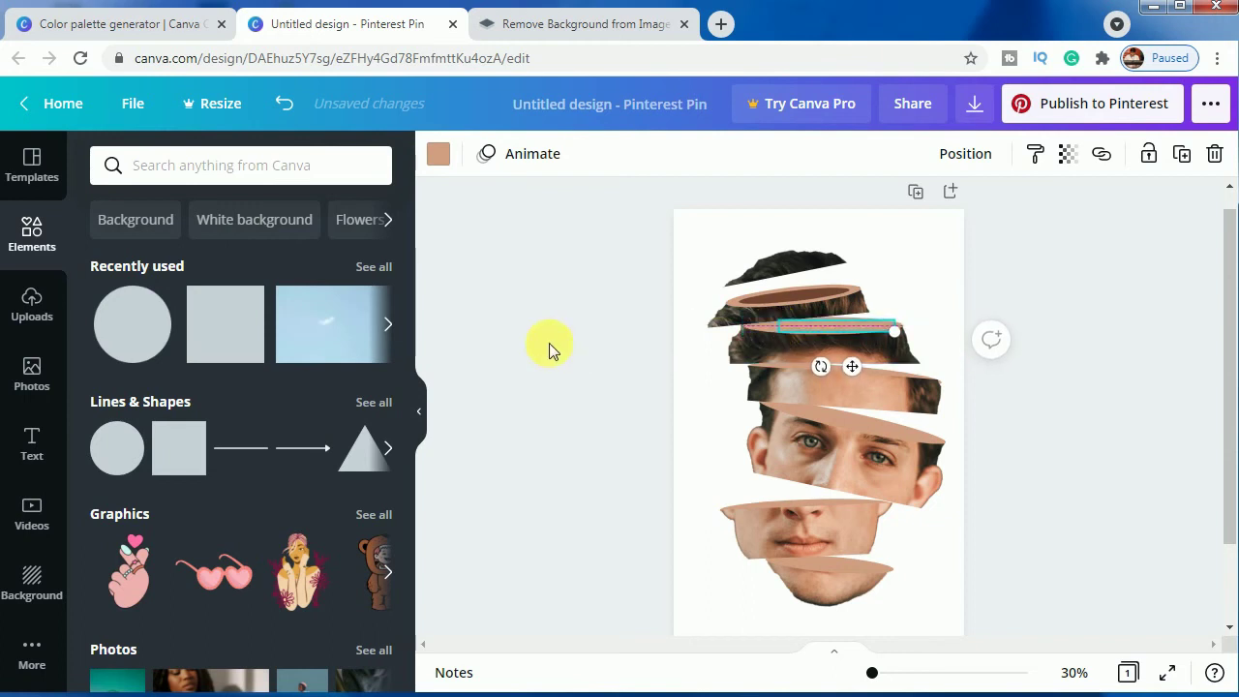
key("Down")
key("Down")
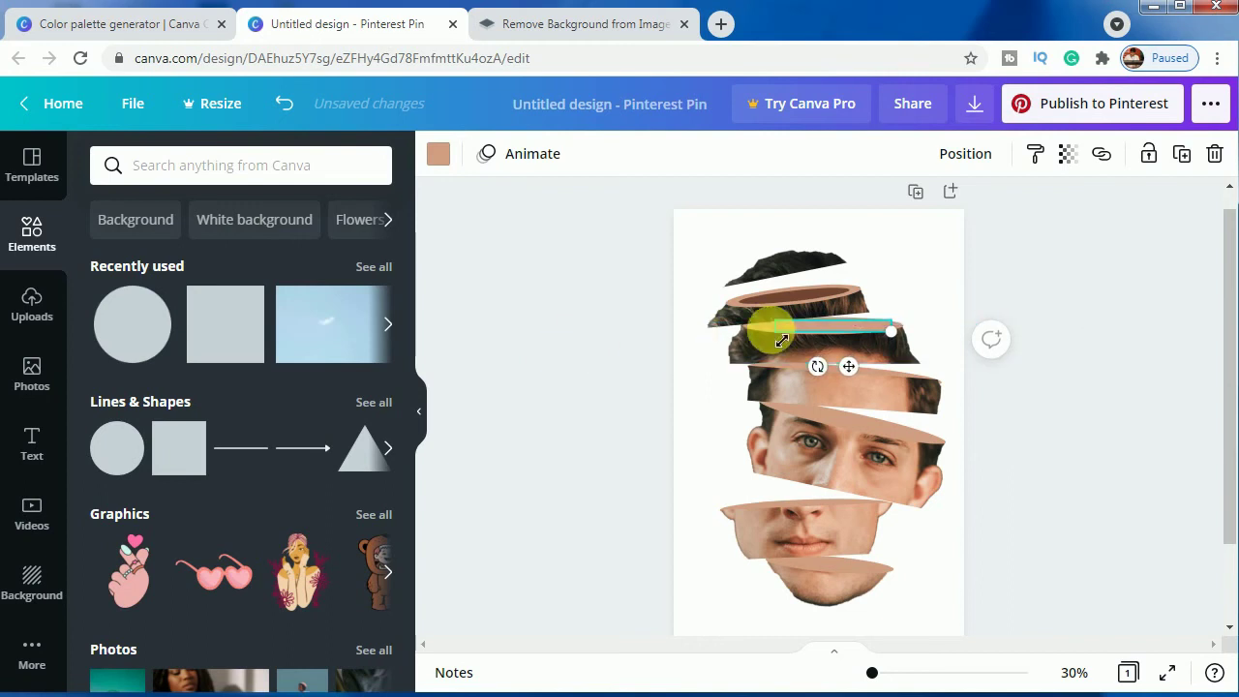
mouse_move(771, 329)
left_mouse_down()
mouse_move(782, 326)
mouse_move(768, 326)
mouse_move(778, 338)
mouse_move(766, 327)
left_mouse_up()
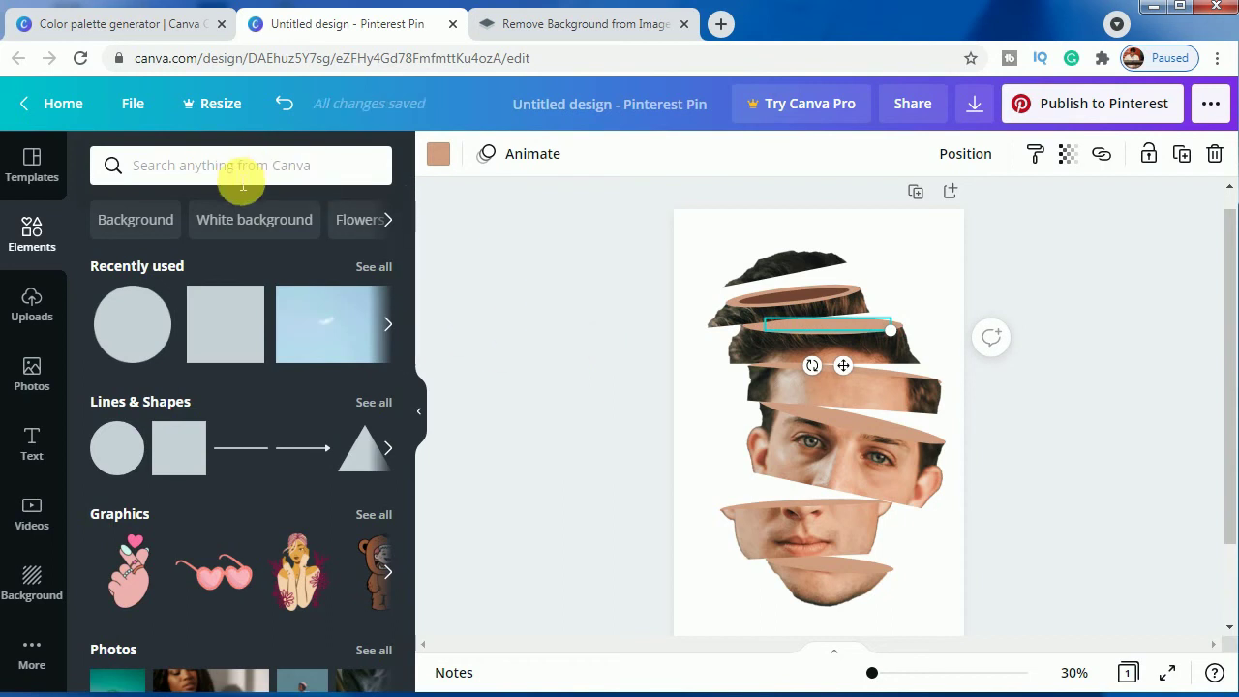
Recolour the second sliver dark brown Spice #734533 and shift it slightly left in its gap
left_click(438, 153)
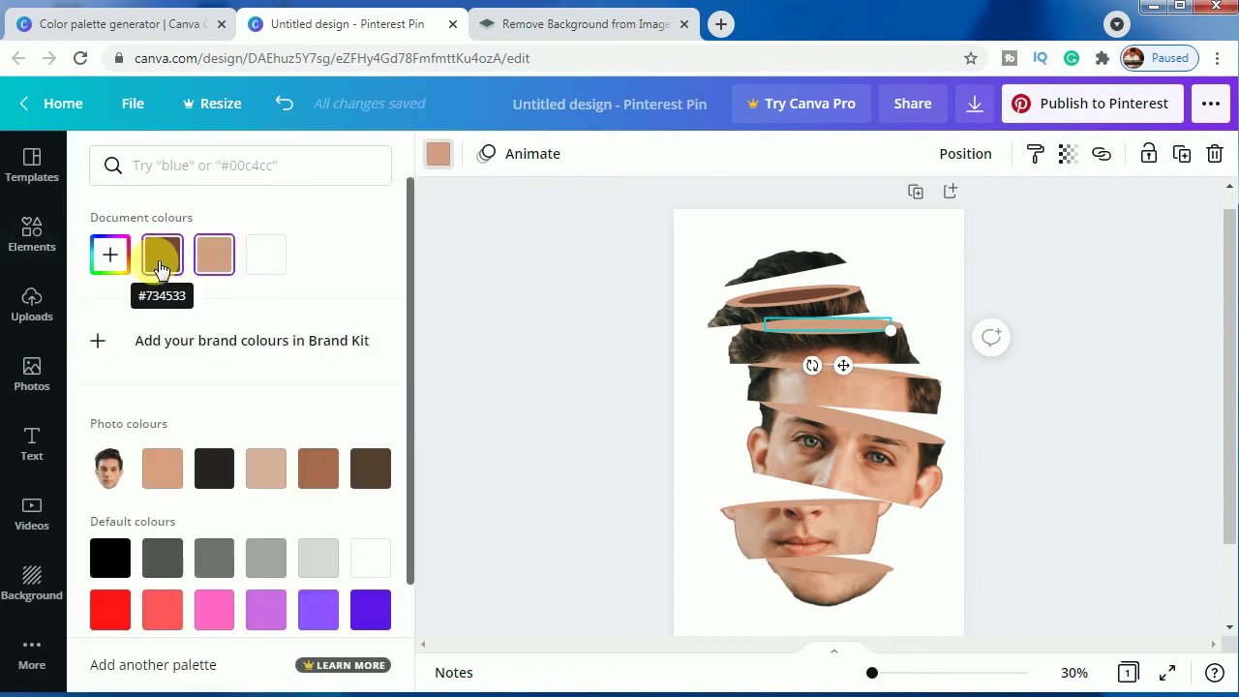
left_click(162, 257)
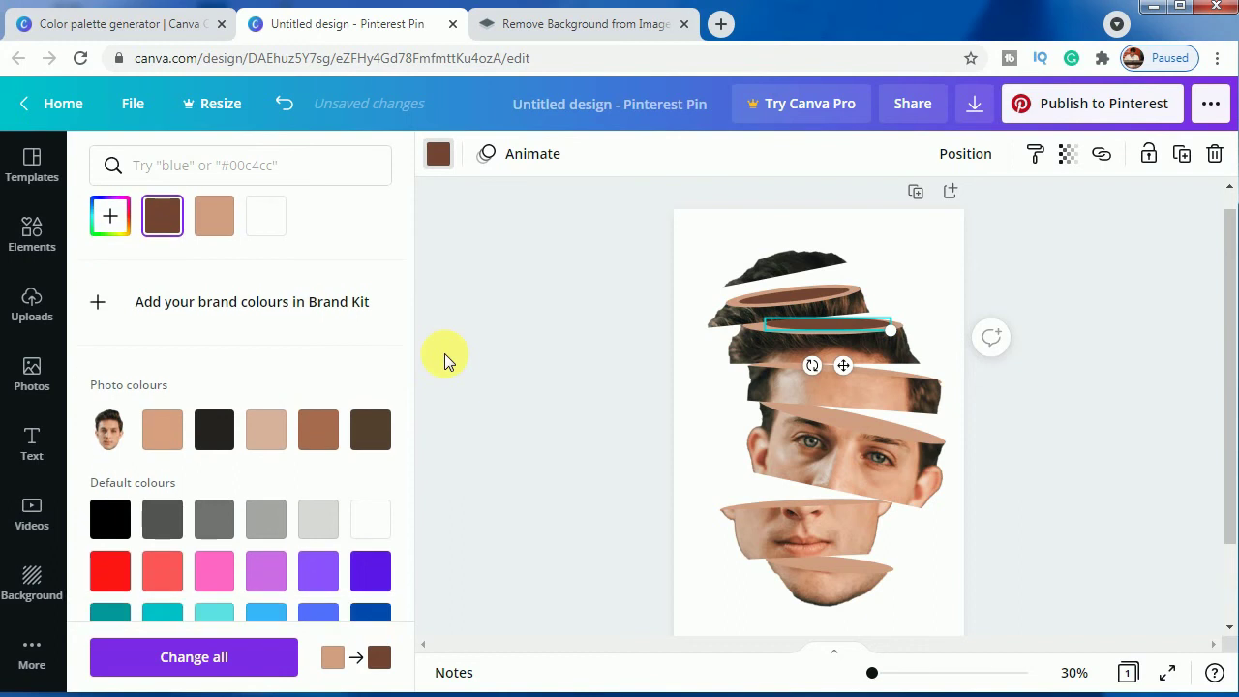
left_click(553, 344)
scroll(619, 348, "down", 1)
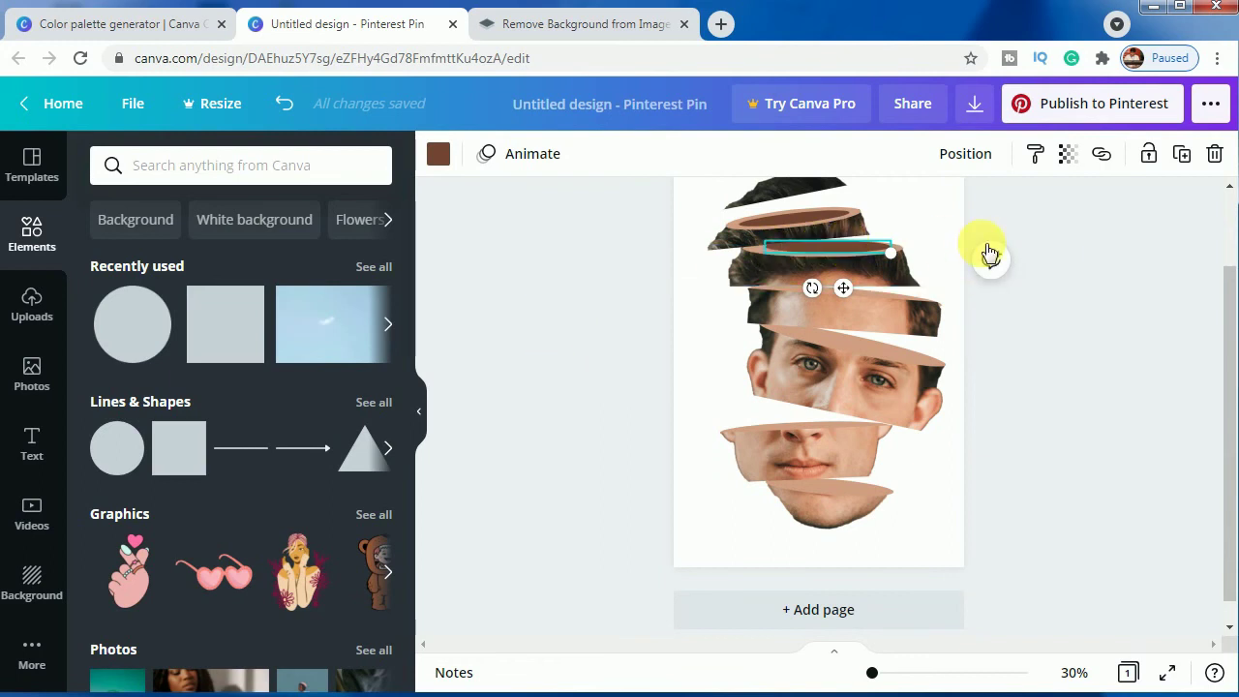
left_click(1072, 249)
left_click(839, 245)
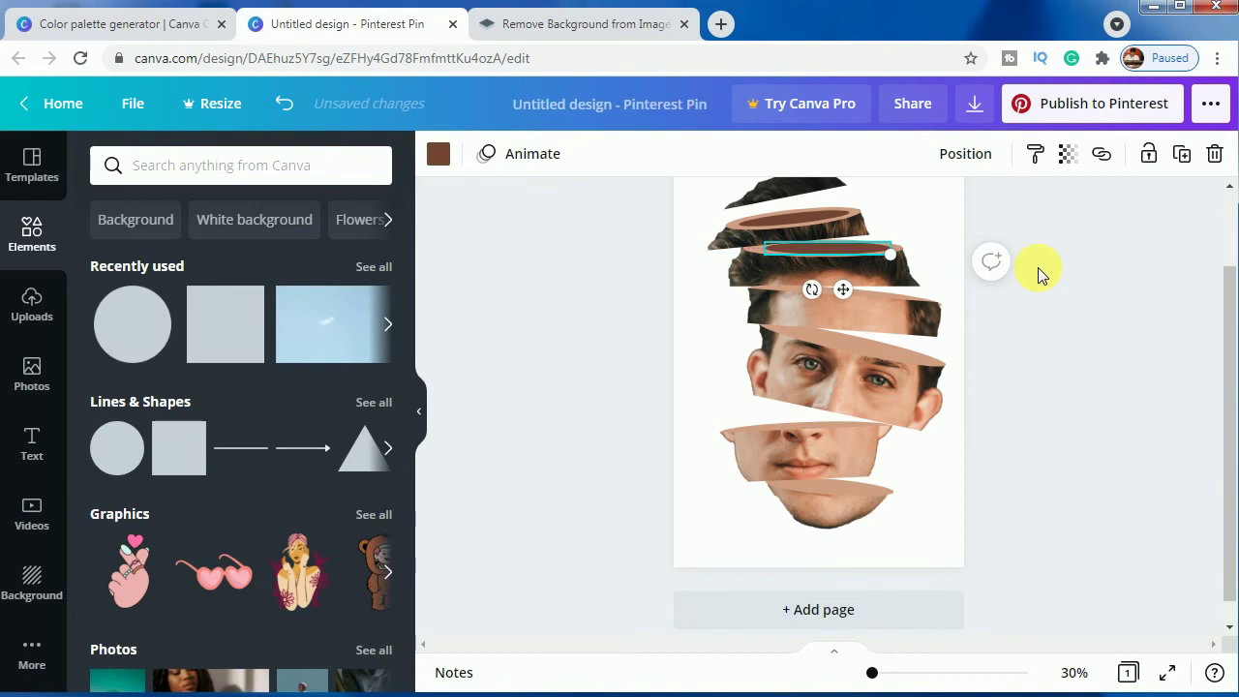
key("Left")
key("Left")
key("Left")
key("Left")
key("Left")
key("Left")
key("Left")
key("Left")
key("Left")
key("Left")
key("Left")
key("Left")
key("Left")
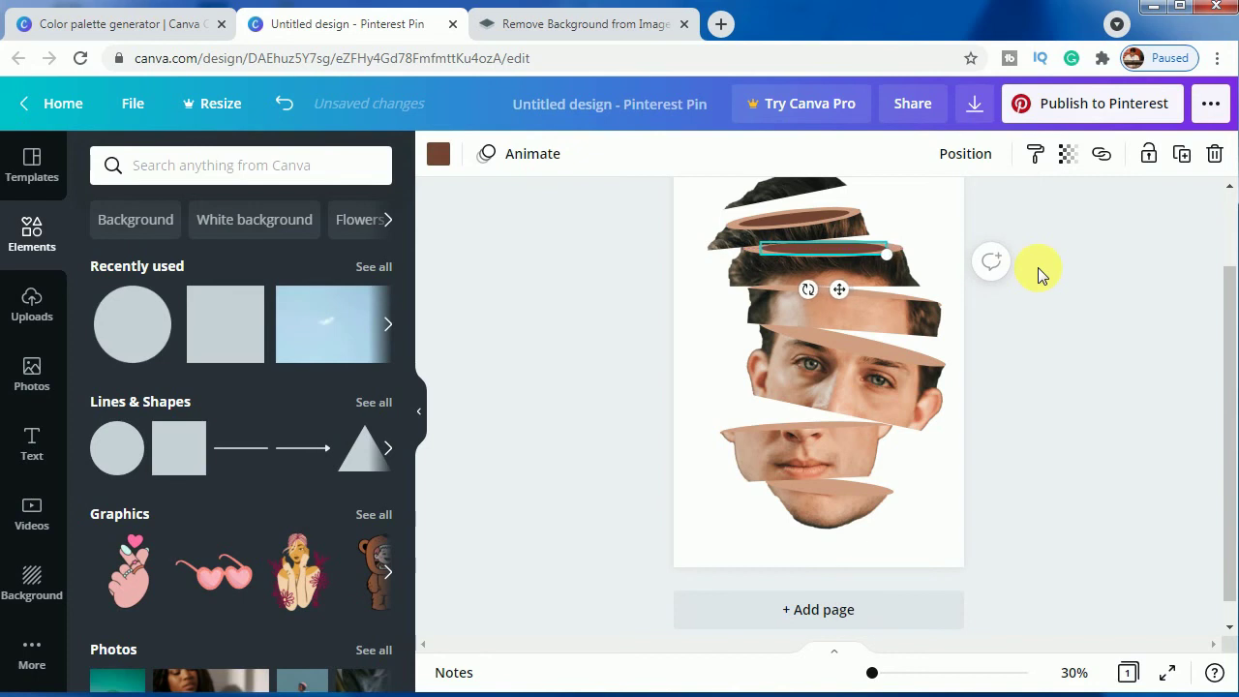
Bring the forehead-gap ellipse in front of the face slice and duplicate it
left_click(1083, 380)
scroll(1084, 379, "up", 2)
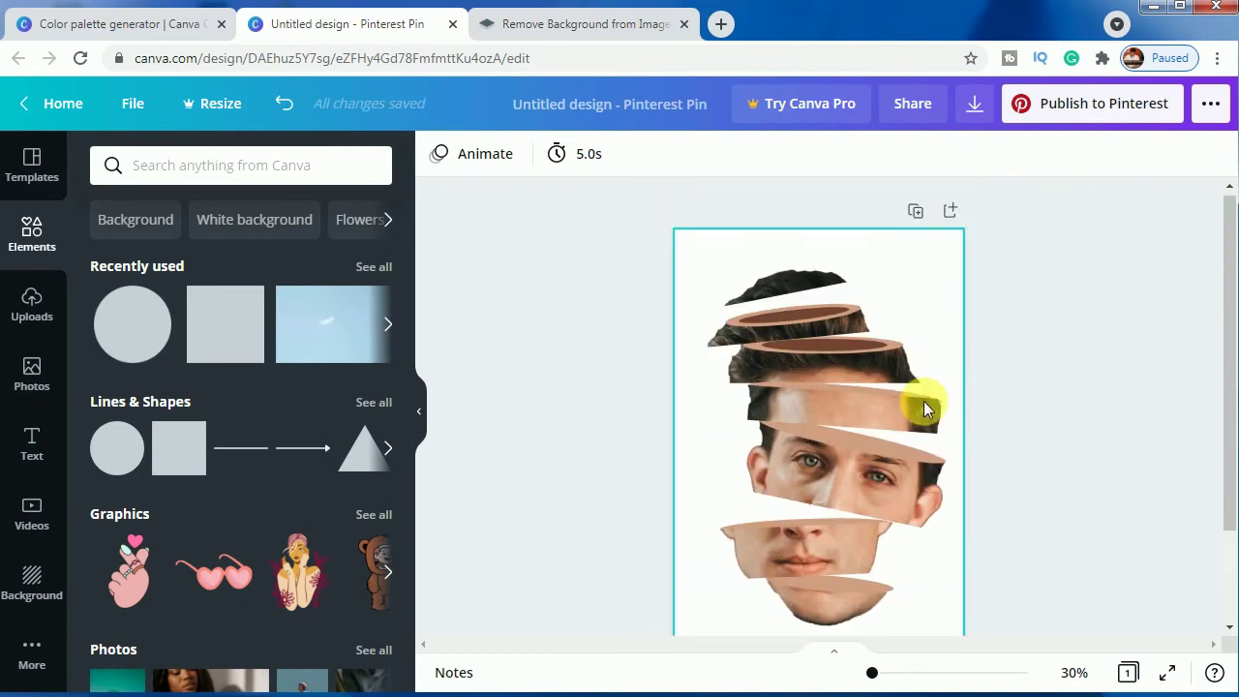
left_click(875, 393)
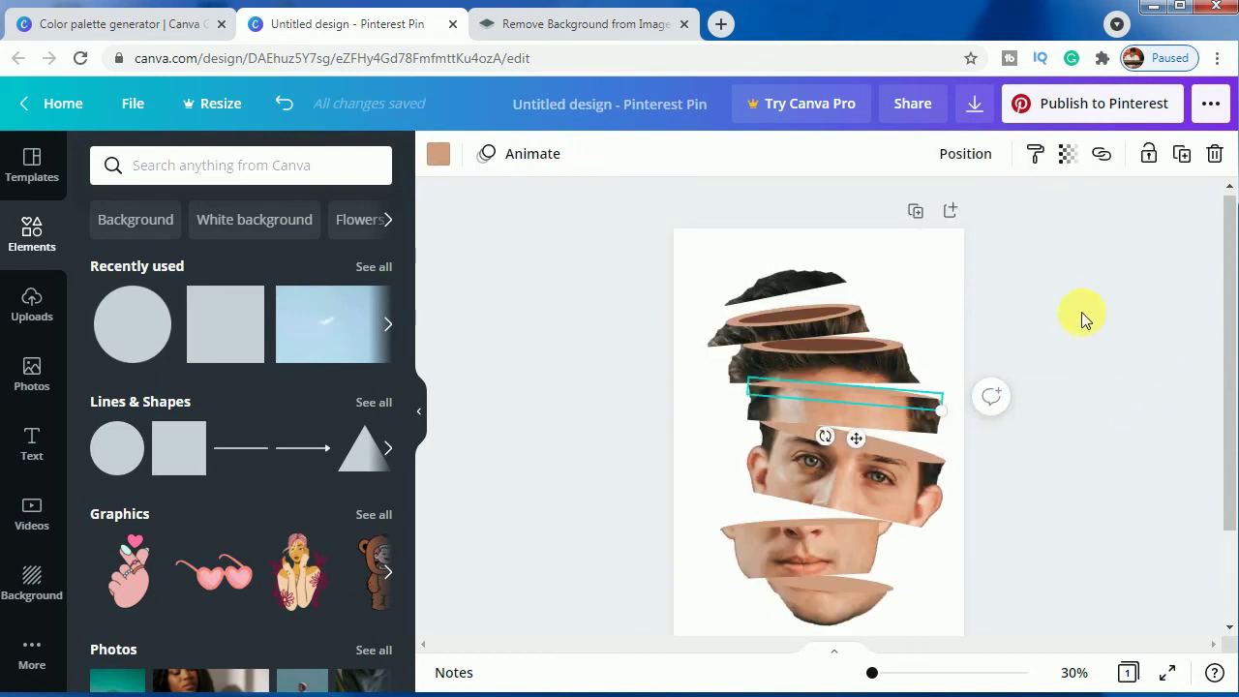
right_click(908, 404)
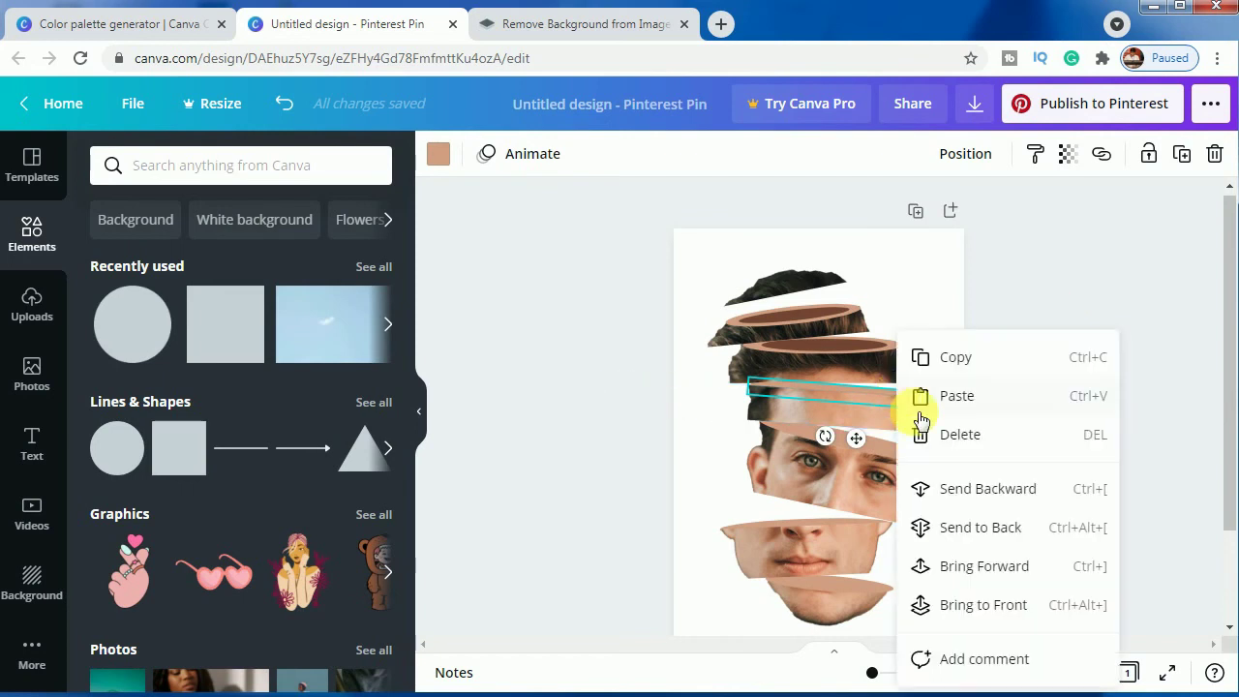
left_click(981, 571)
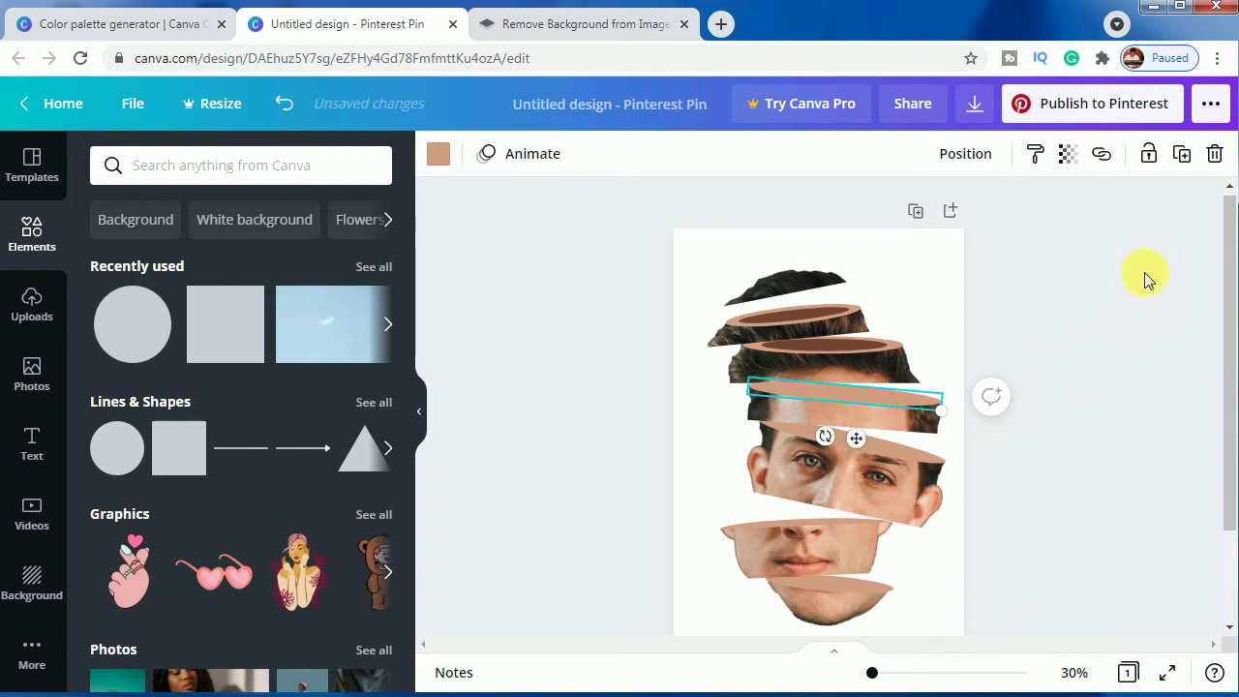
left_click(1180, 155)
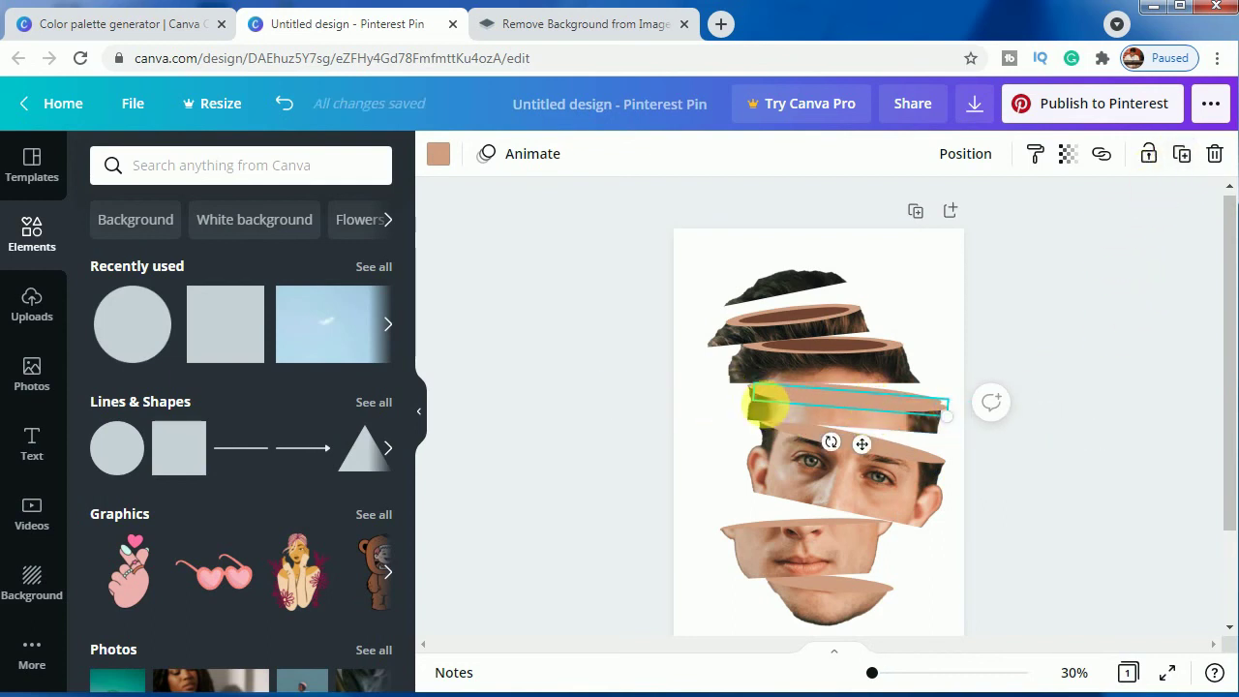
Shrink the copy, colour it dark brown Spice, and fit it as a thin sliver in the forehead gap
left_click_drag(777, 404, 795, 404)
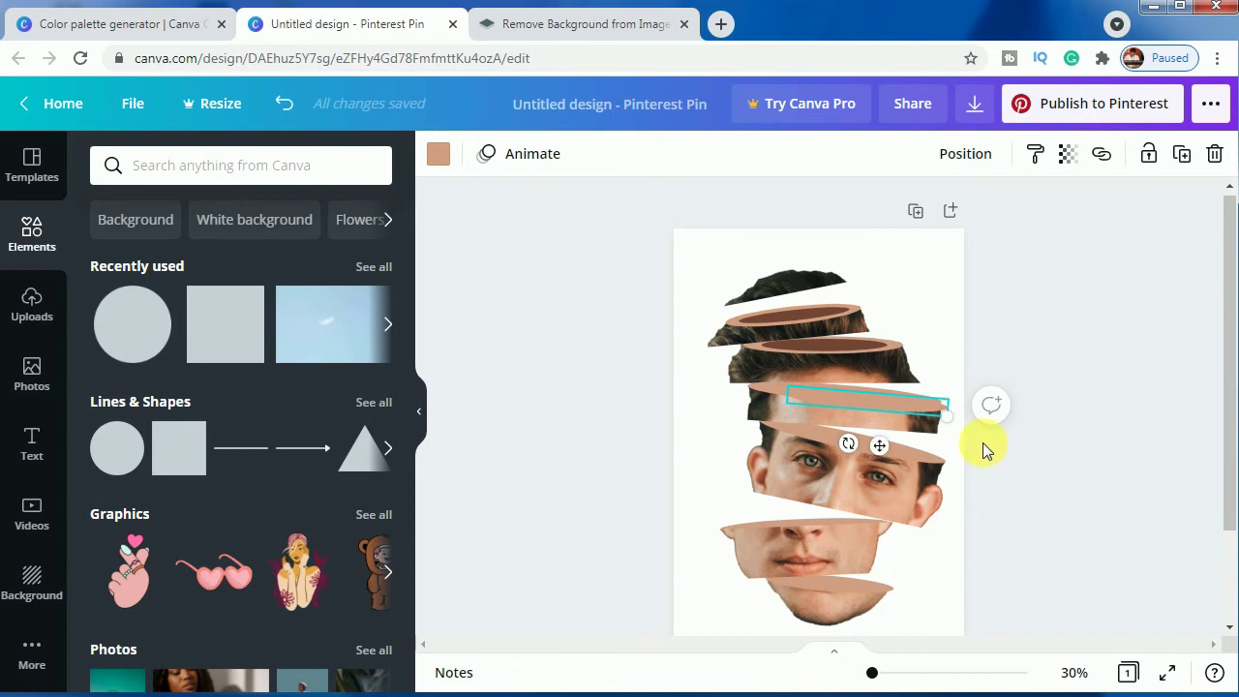
left_click_drag(865, 417, 863, 410)
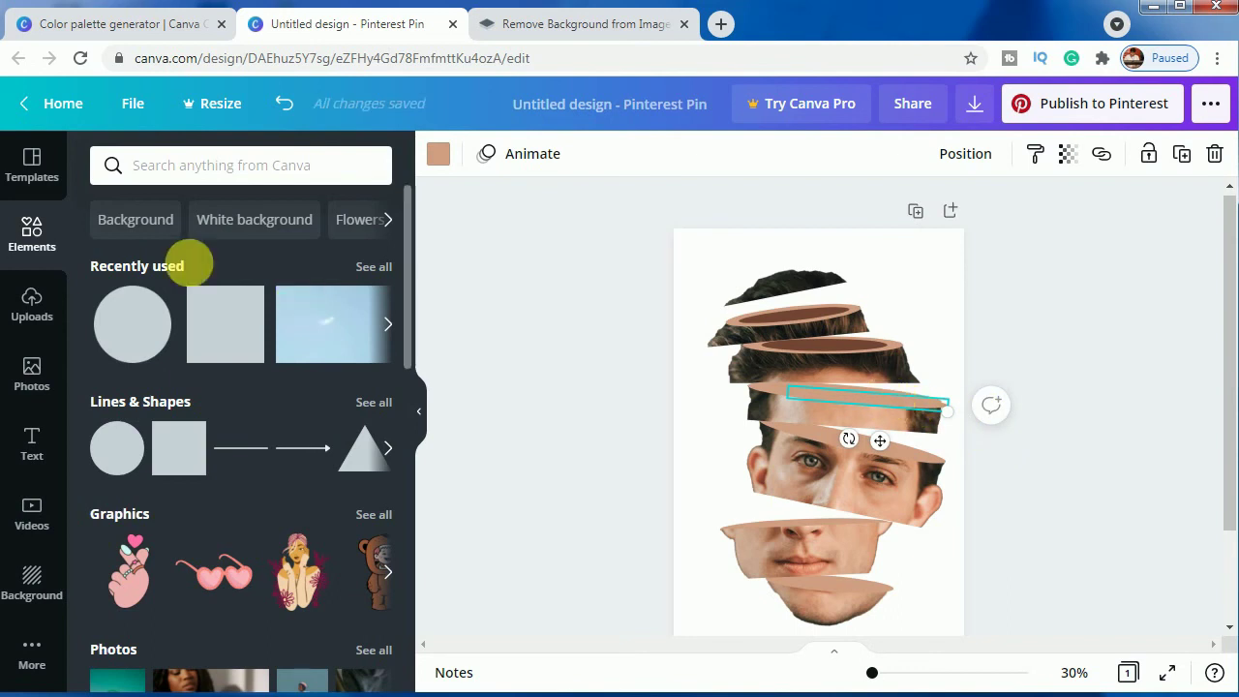
left_click(440, 153)
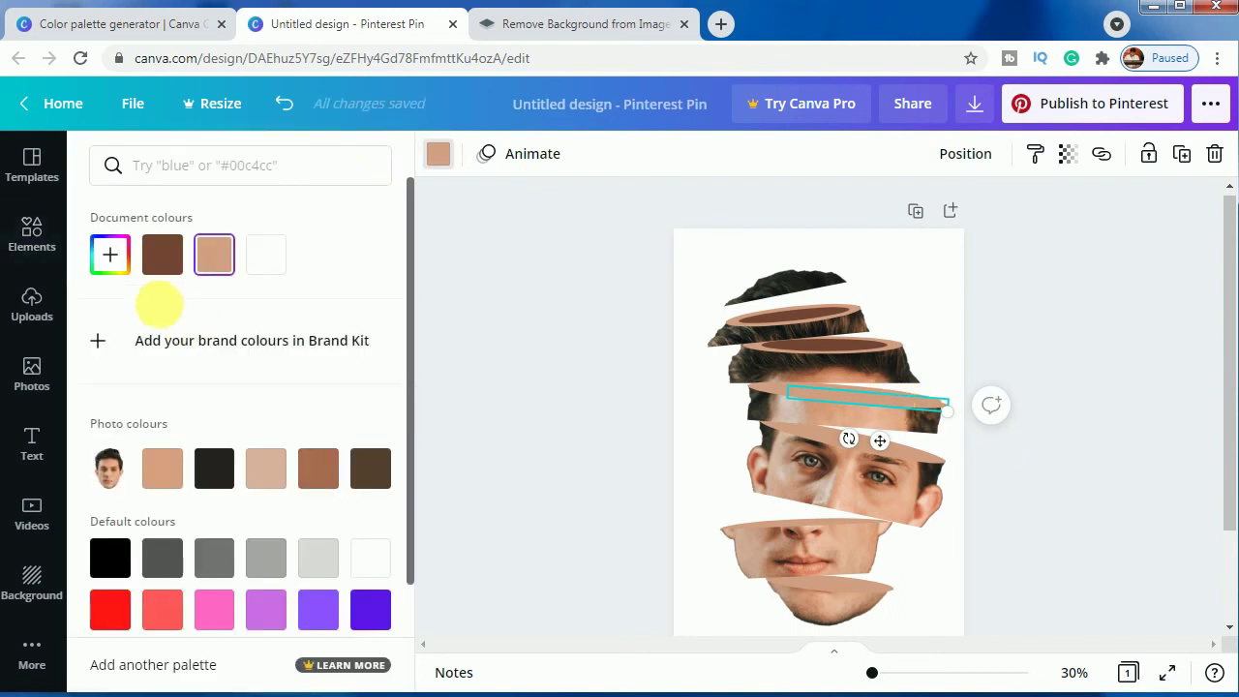
left_click(161, 256)
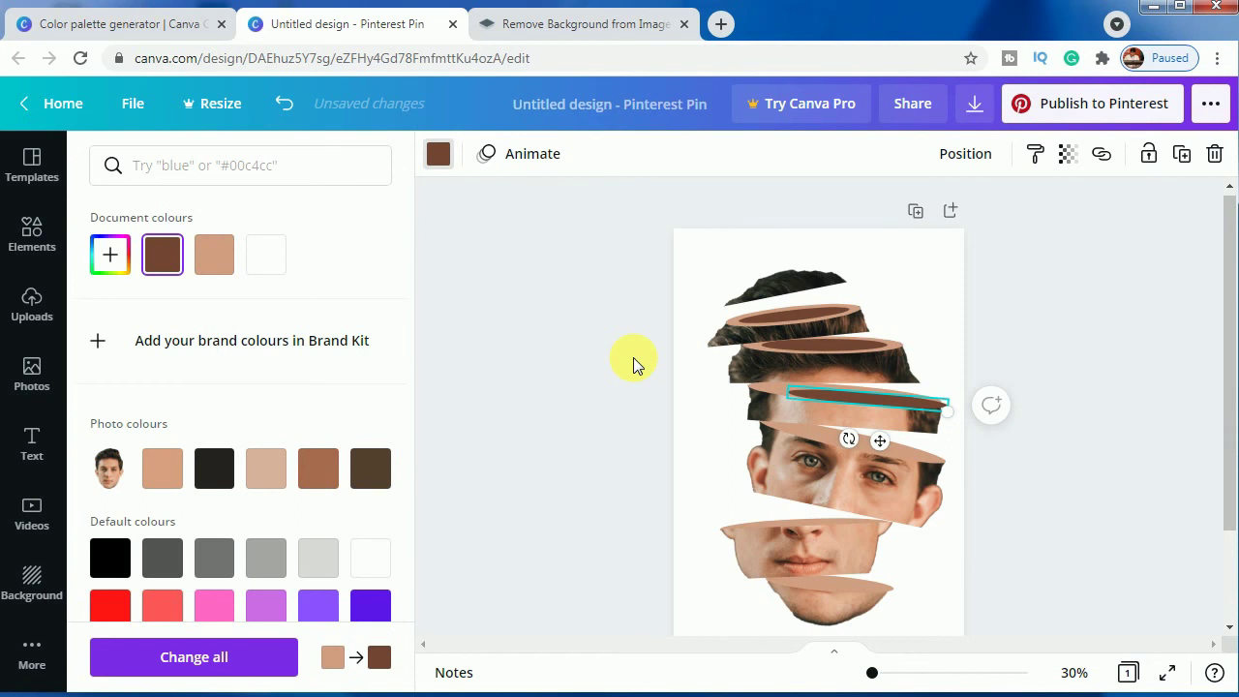
left_click(876, 399)
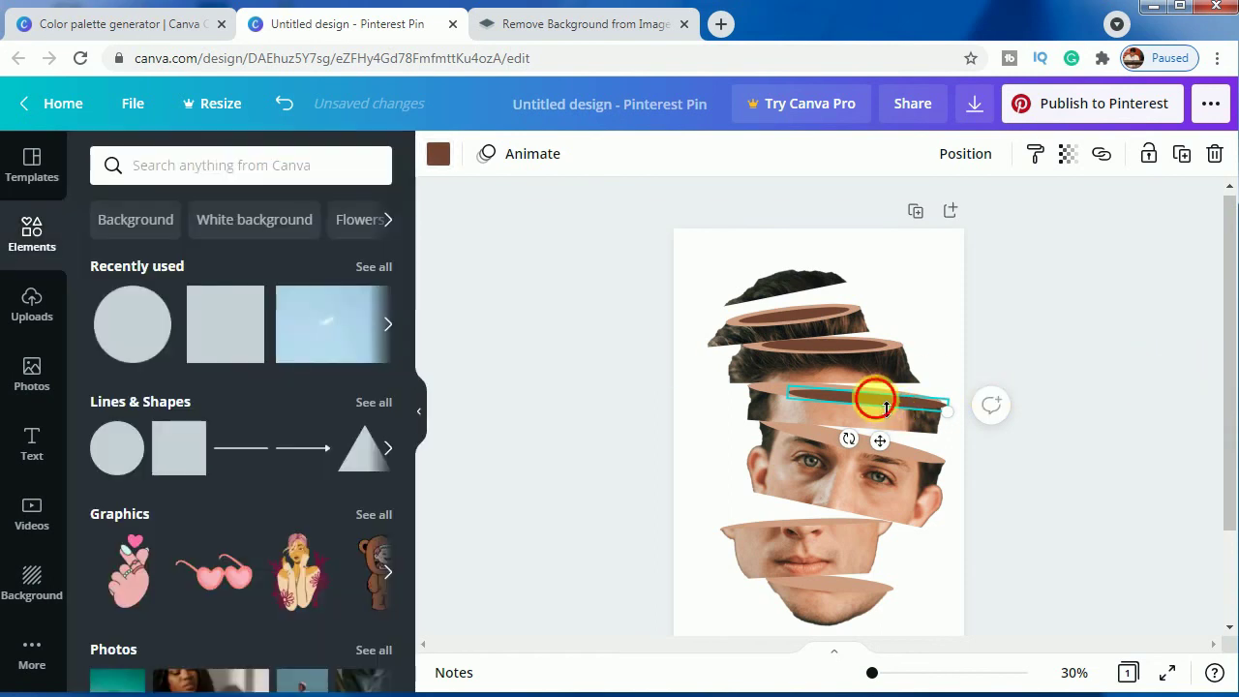
left_click_drag(886, 407, 875, 410)
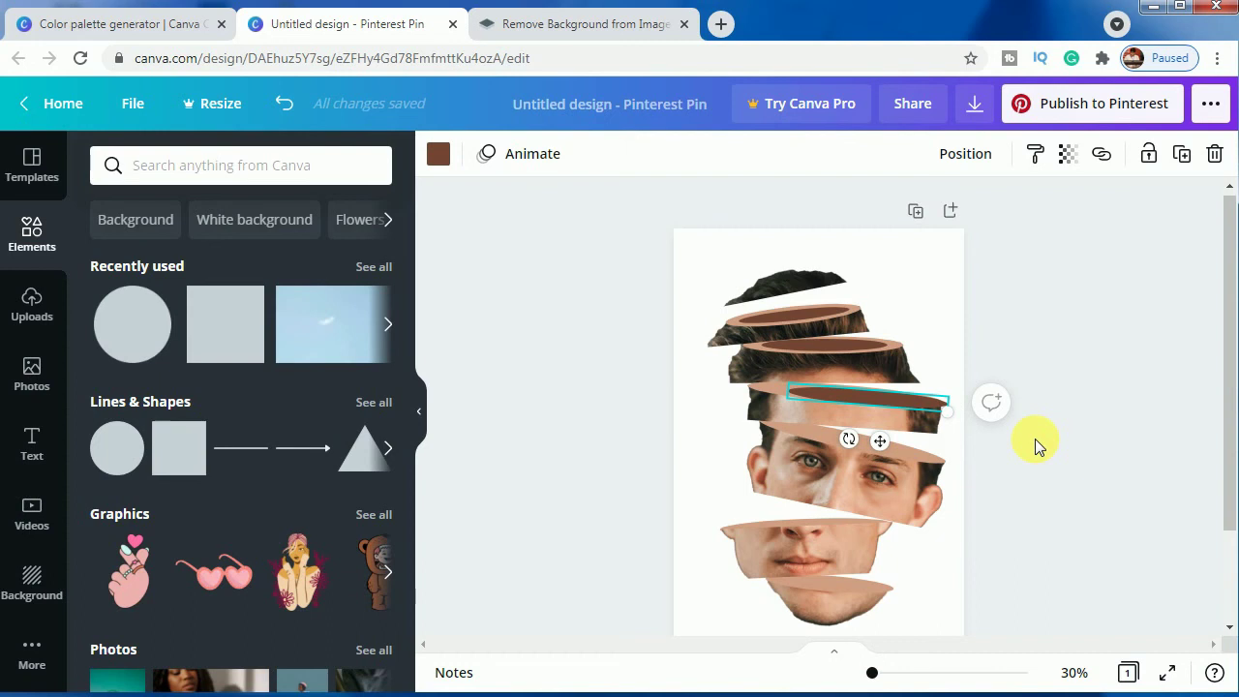
left_click_drag(903, 404, 899, 407)
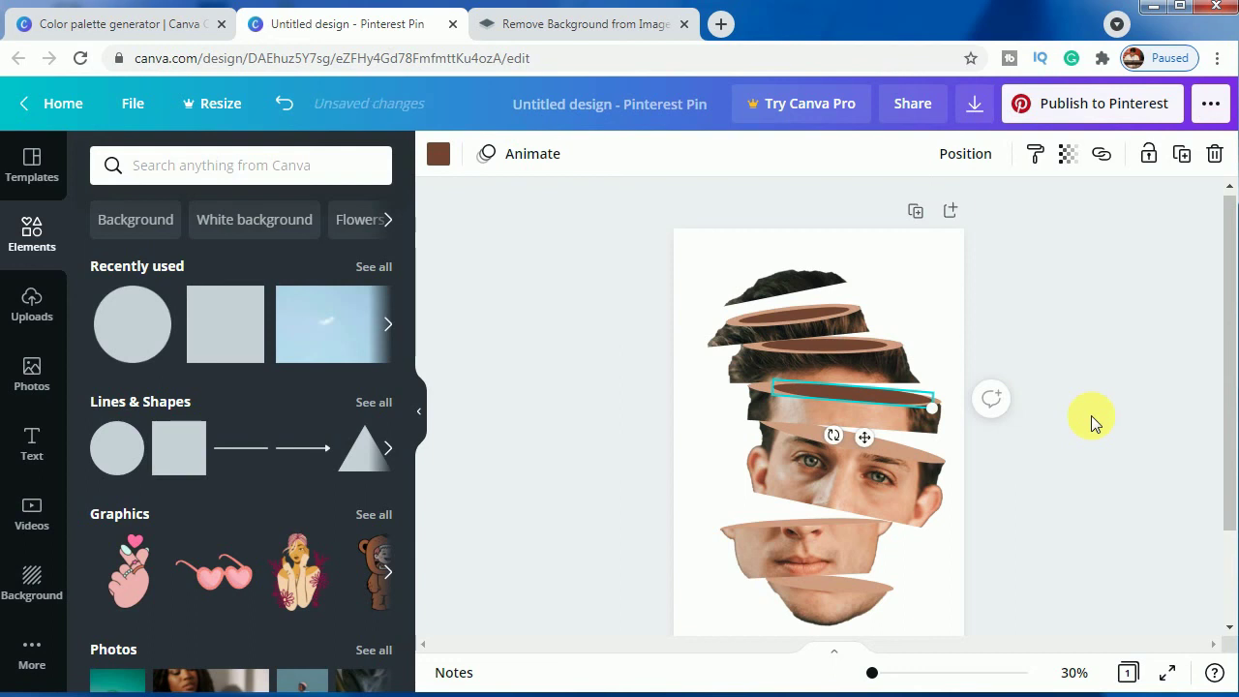
key("shift+Left")
key("shift+Left")
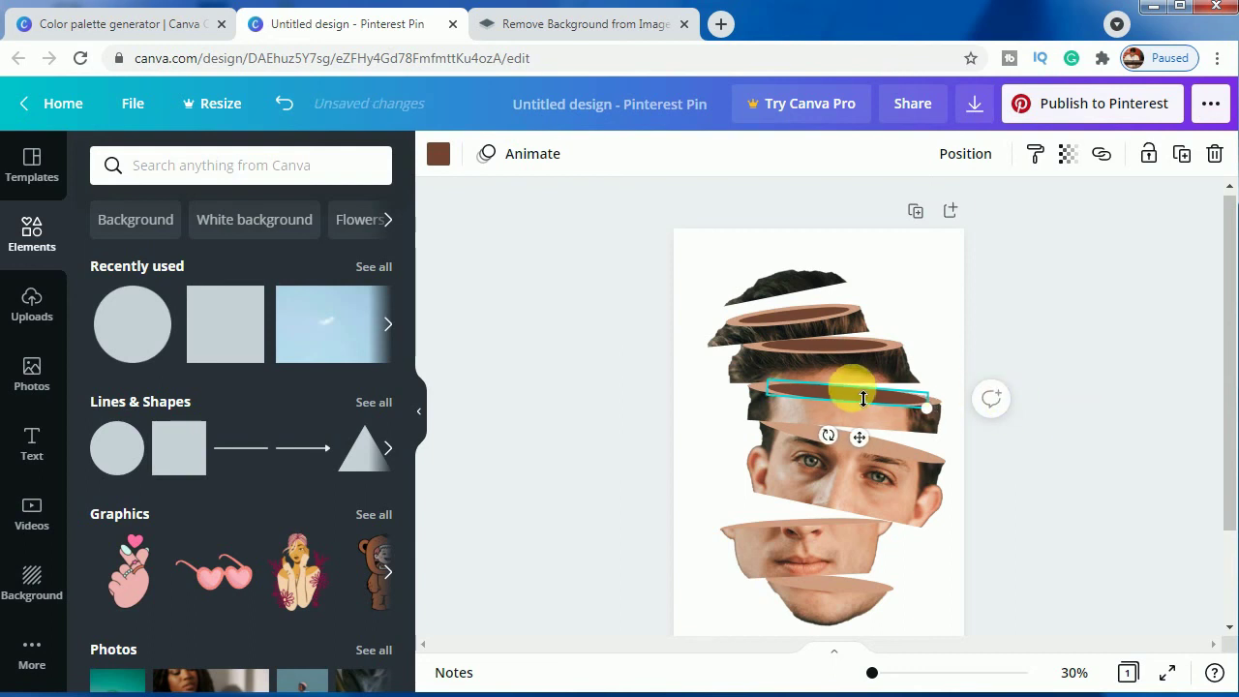
left_click_drag(864, 402, 859, 404)
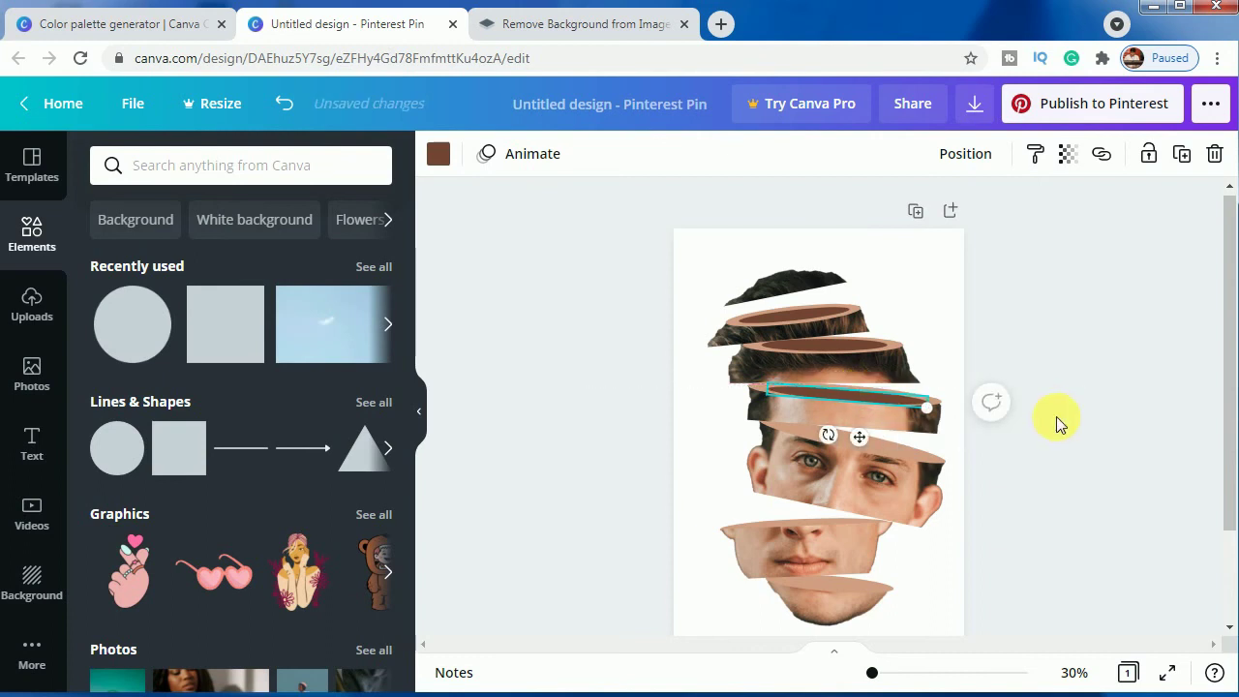
key("shift+Up")
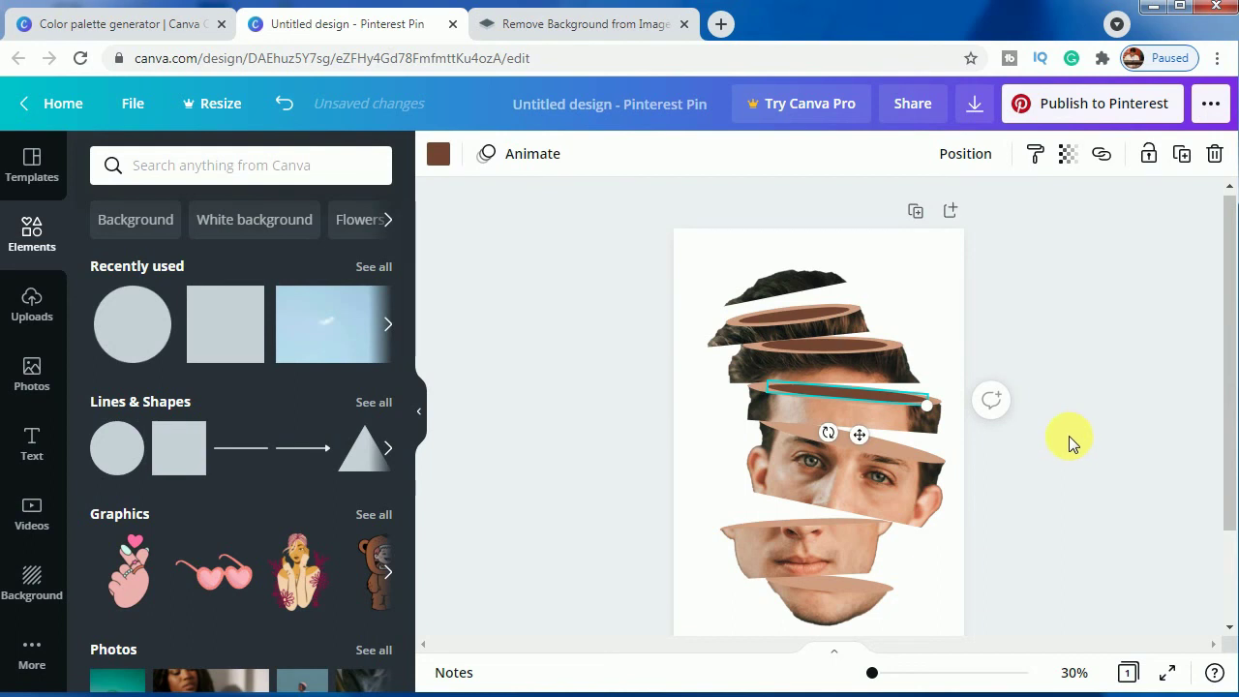
left_click(1076, 451)
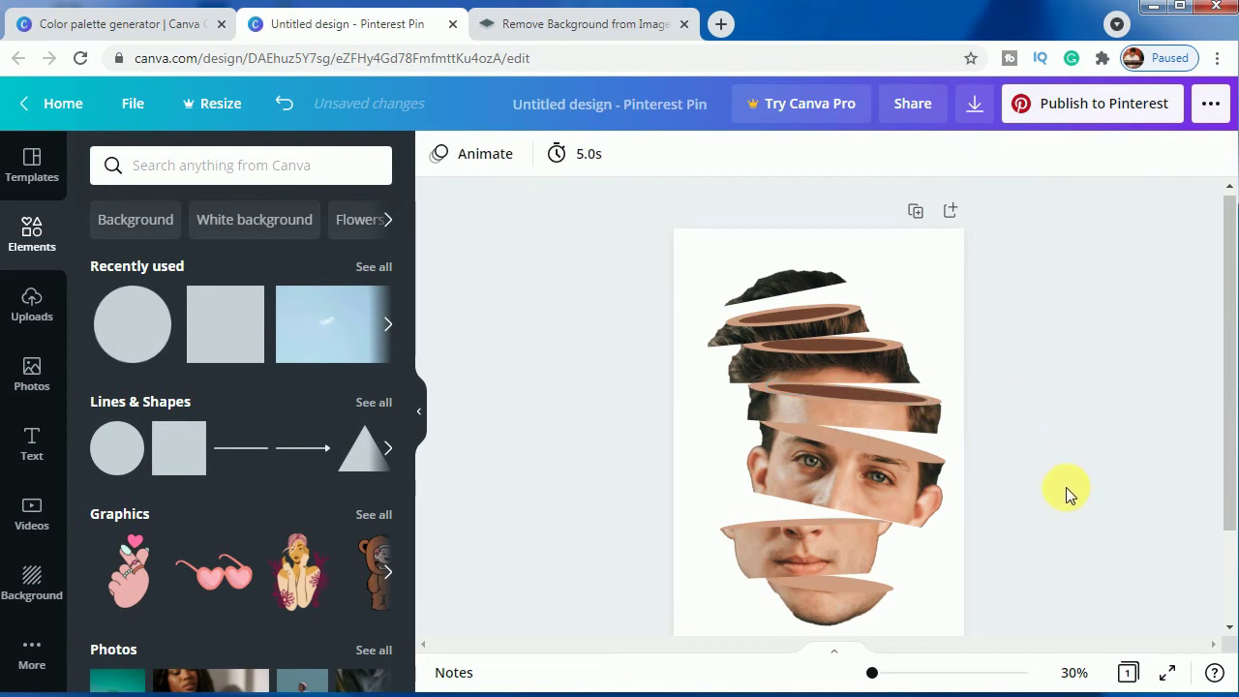
Duplicate the eye-strip ellipse, trim the copy to about 538 × 59, and colour it dark brown
left_click(882, 452)
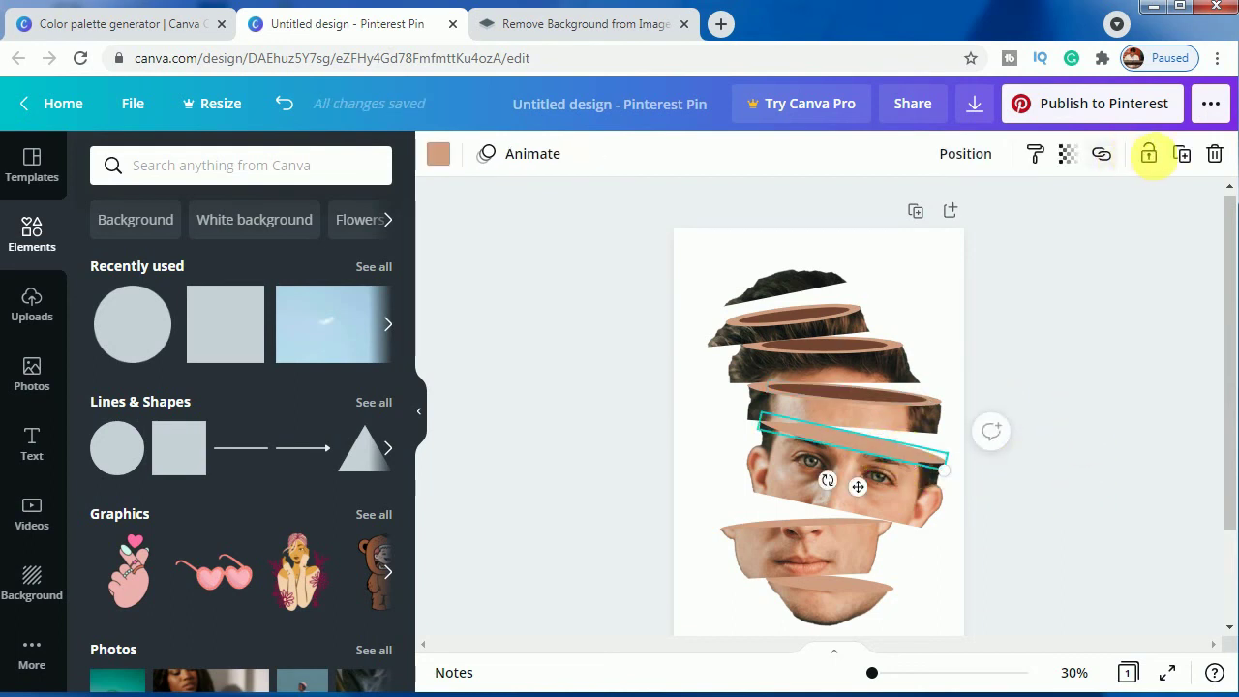
left_click(1182, 157)
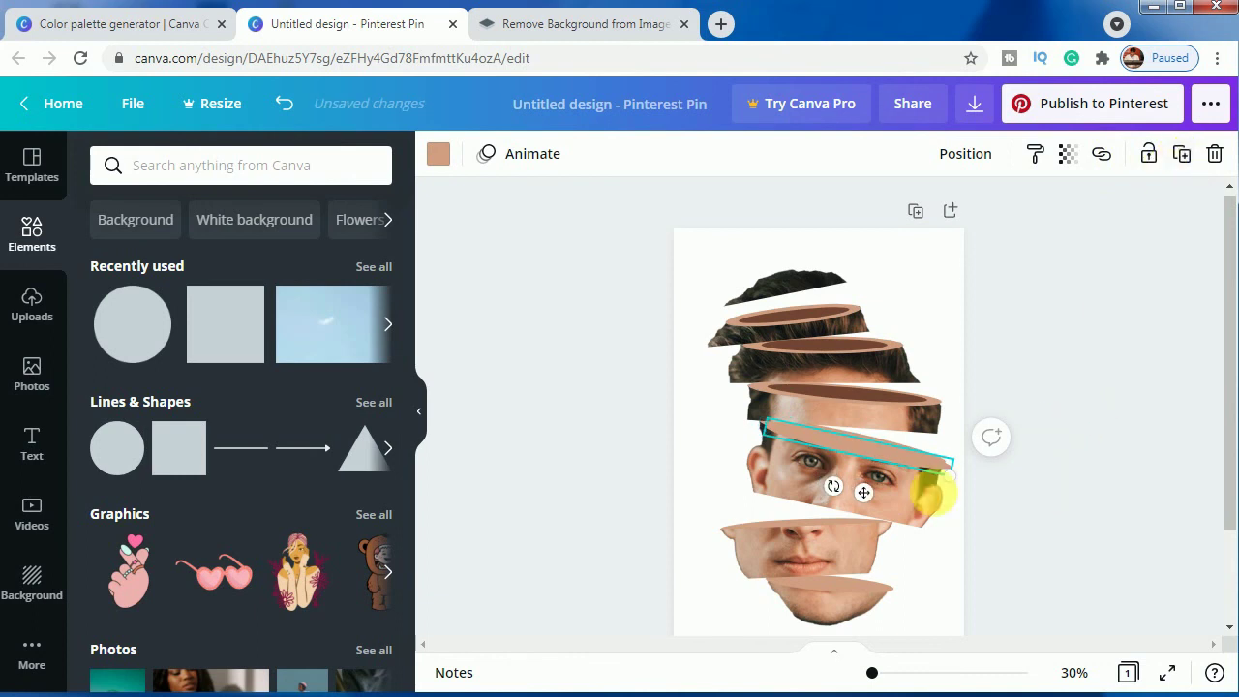
left_click_drag(867, 453, 877, 453)
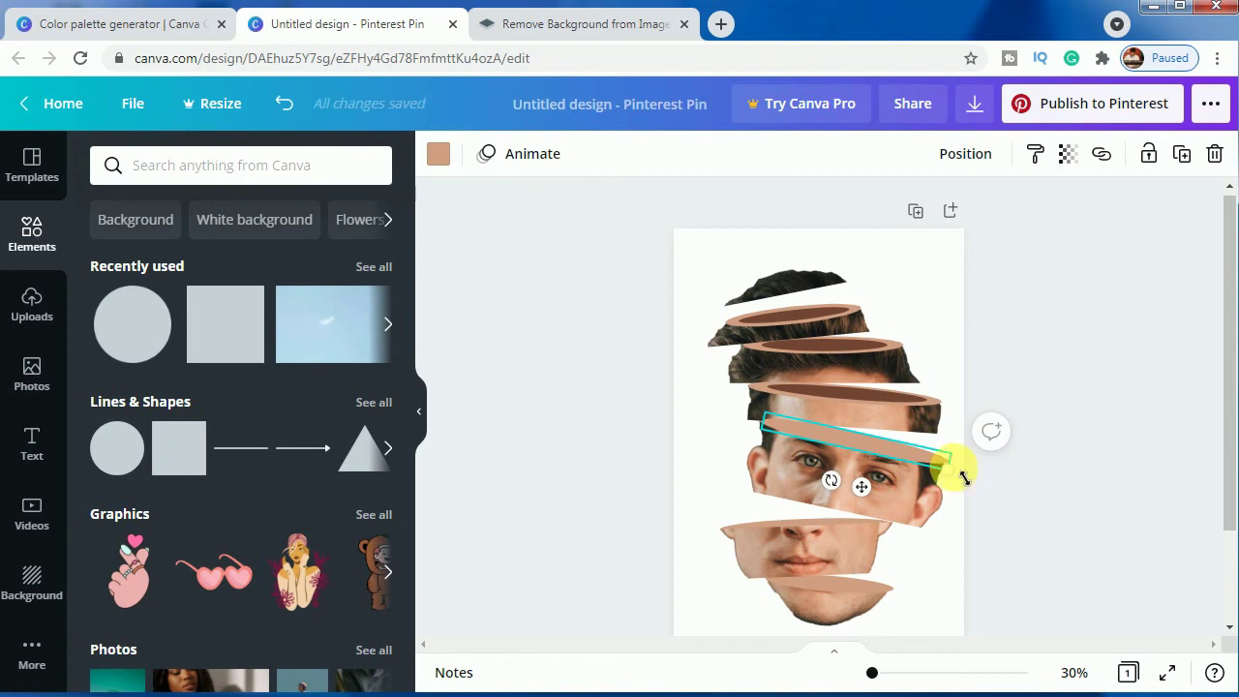
left_click_drag(962, 473, 928, 470)
left_click_drag(863, 447, 841, 436)
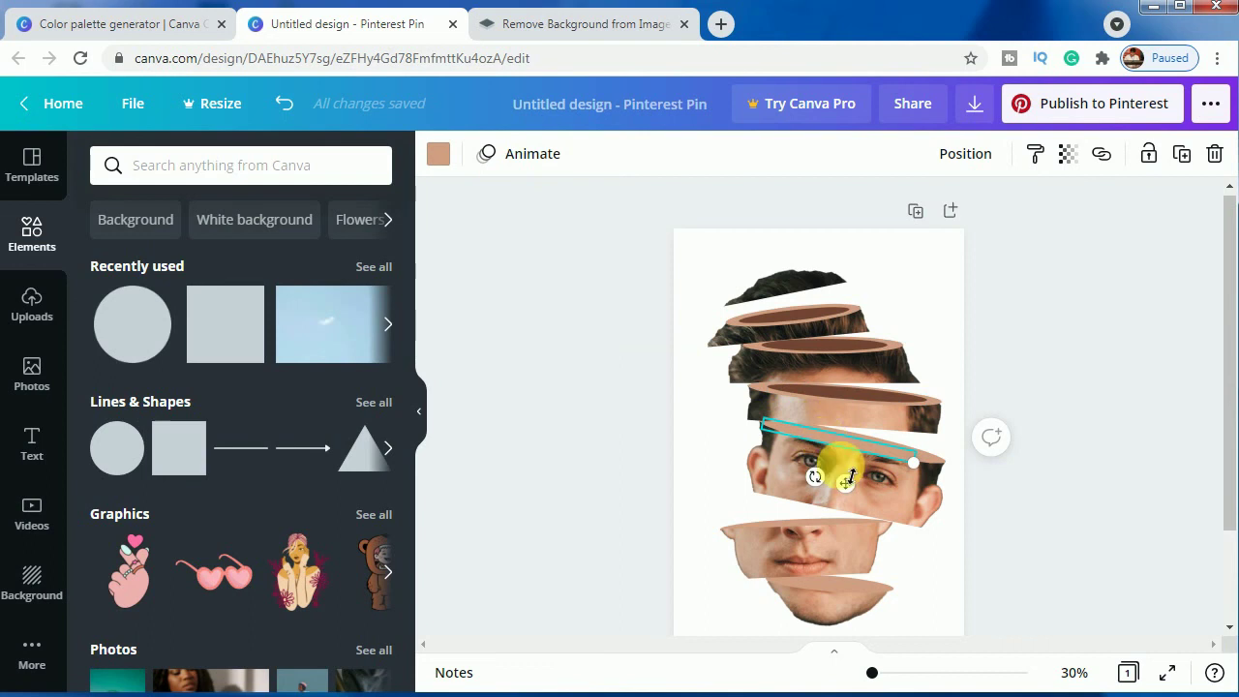
left_click_drag(843, 478, 868, 489)
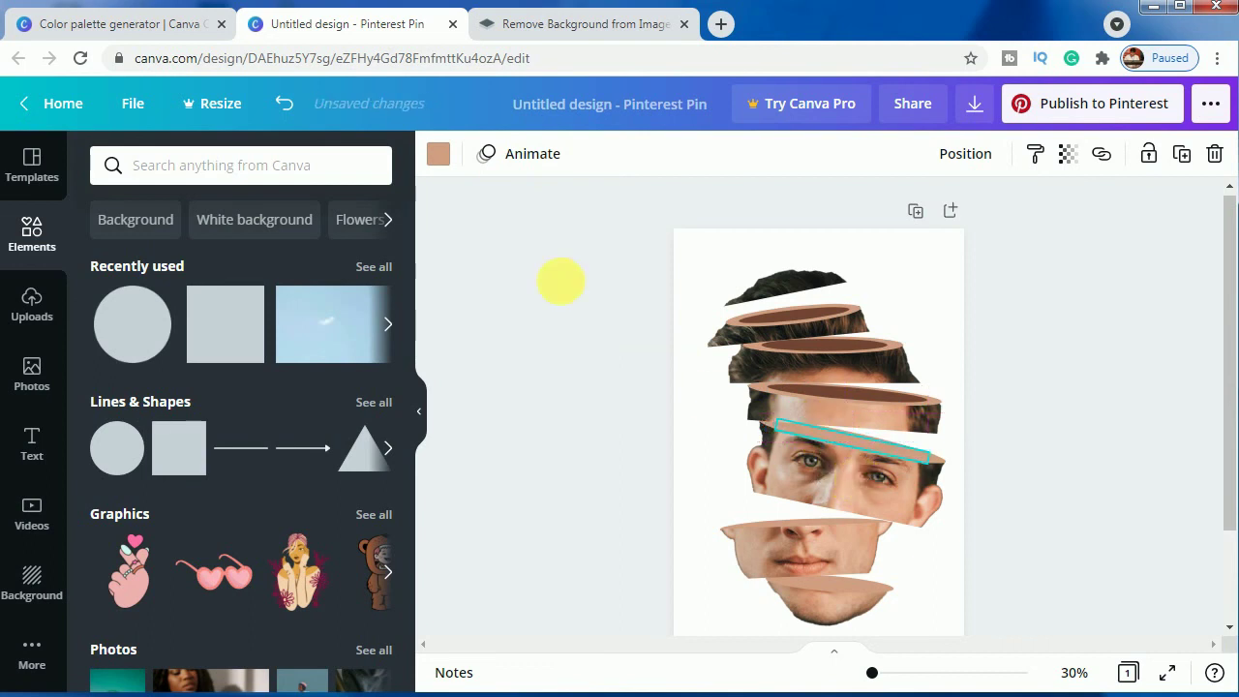
left_click(438, 157)
left_click(162, 254)
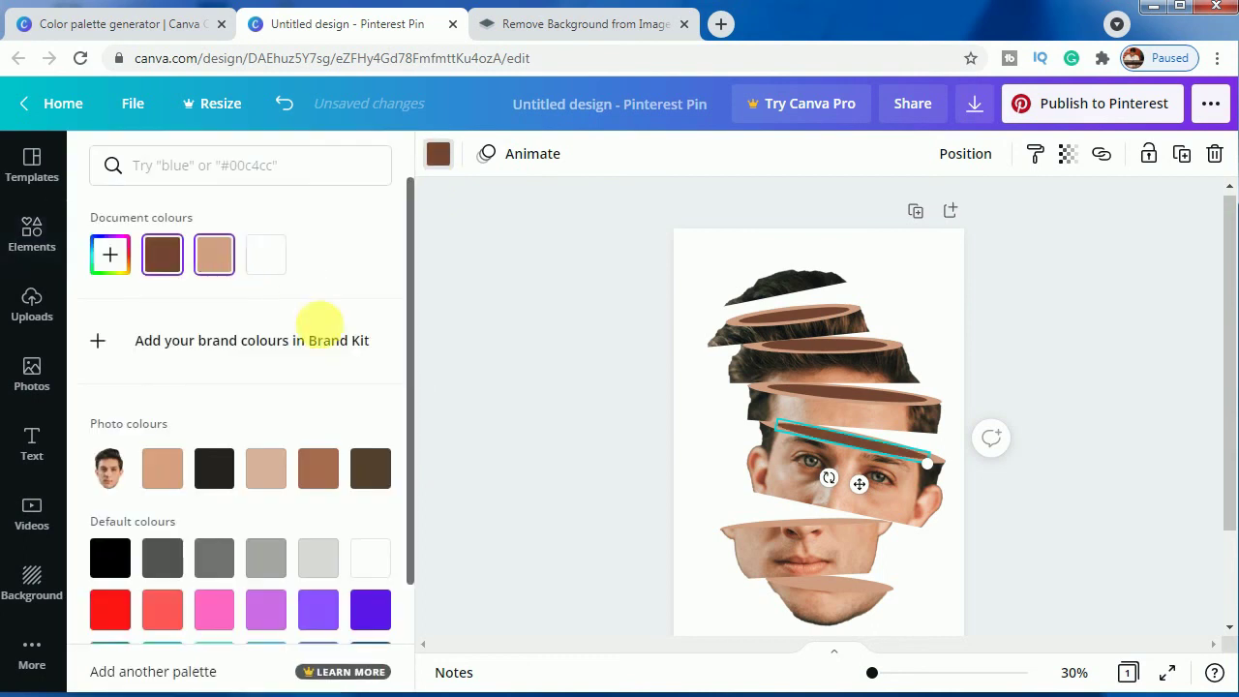
left_click(493, 439)
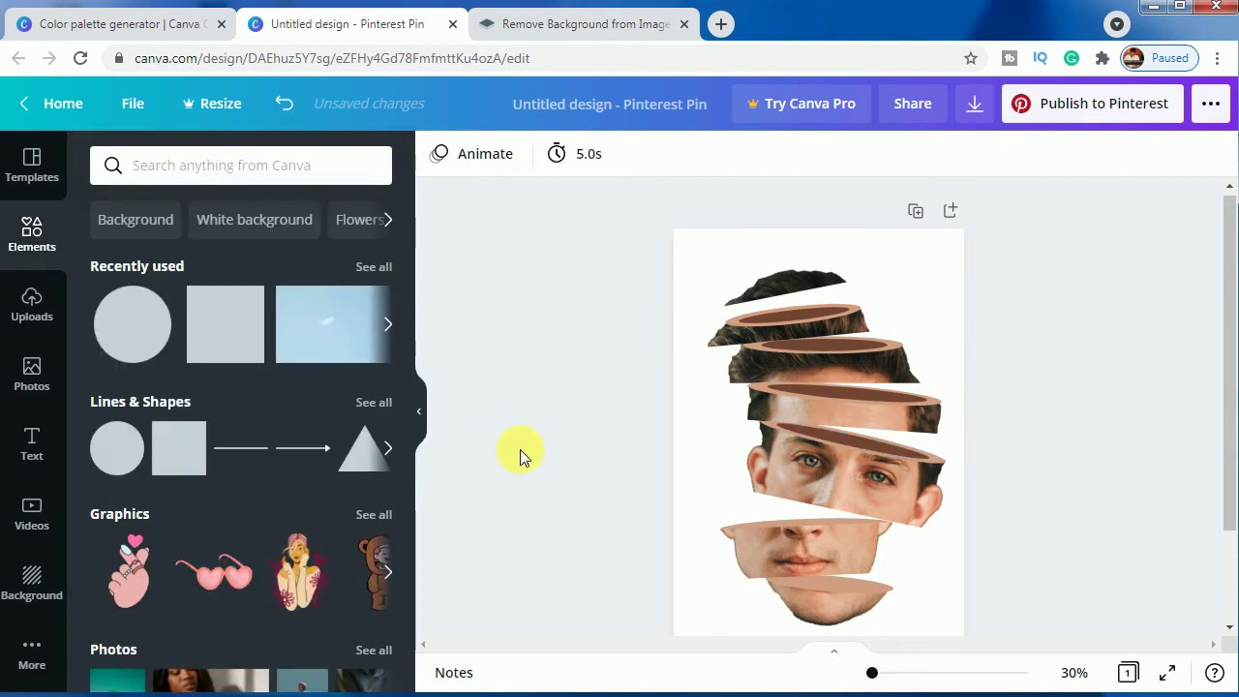
Bring the tan ellipse above the mouth in front of the lower face and duplicate it
left_click(783, 528)
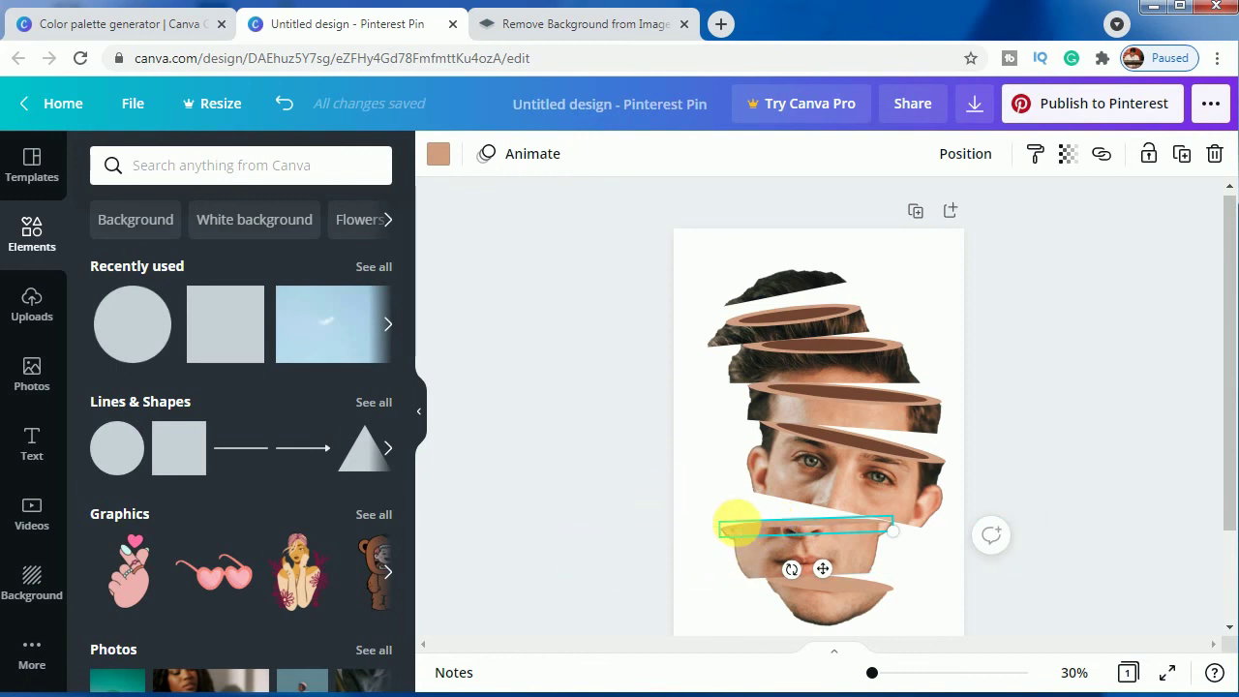
right_click(749, 537)
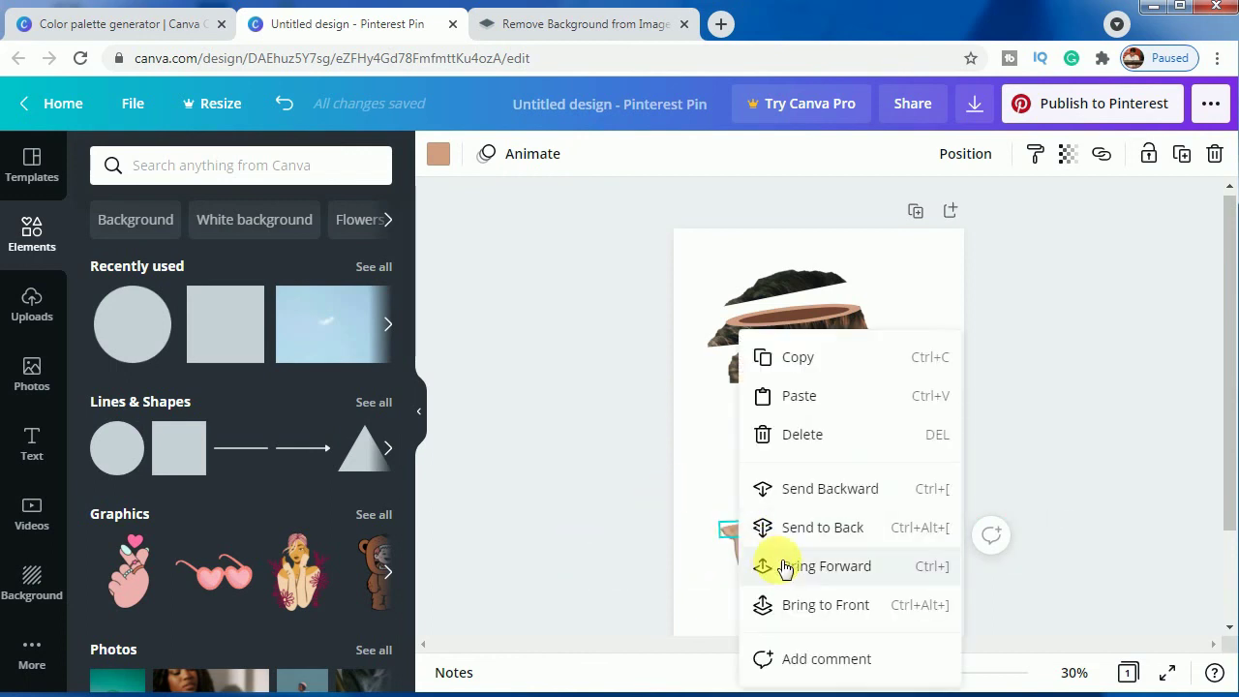
left_click(769, 564)
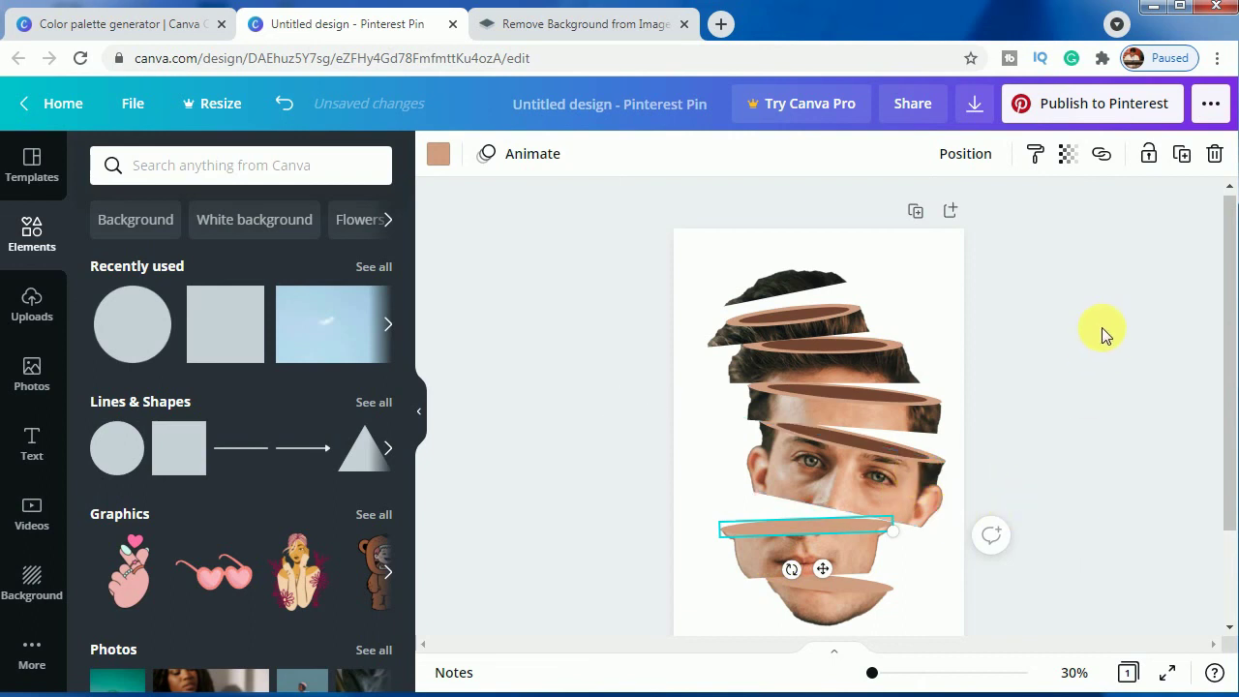
left_click(1181, 156)
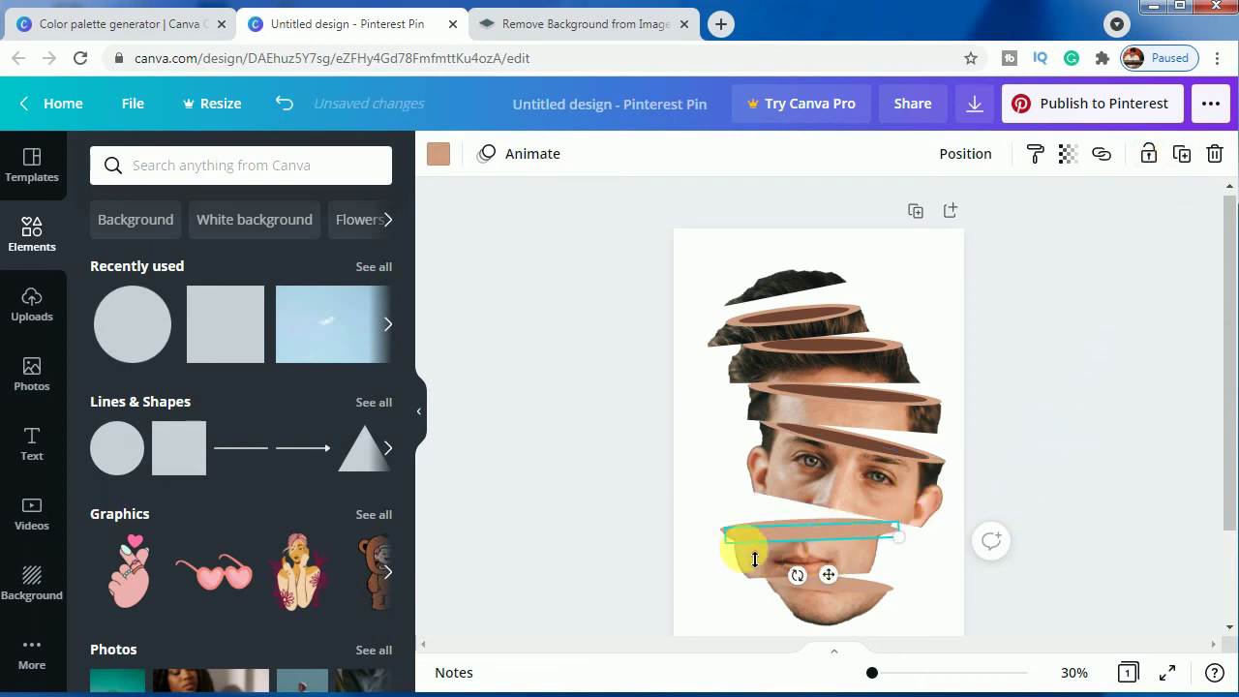
Narrow the copy to width 482, colour it dark brown, and fit it into the mouth gap
left_click_drag(735, 547, 765, 547)
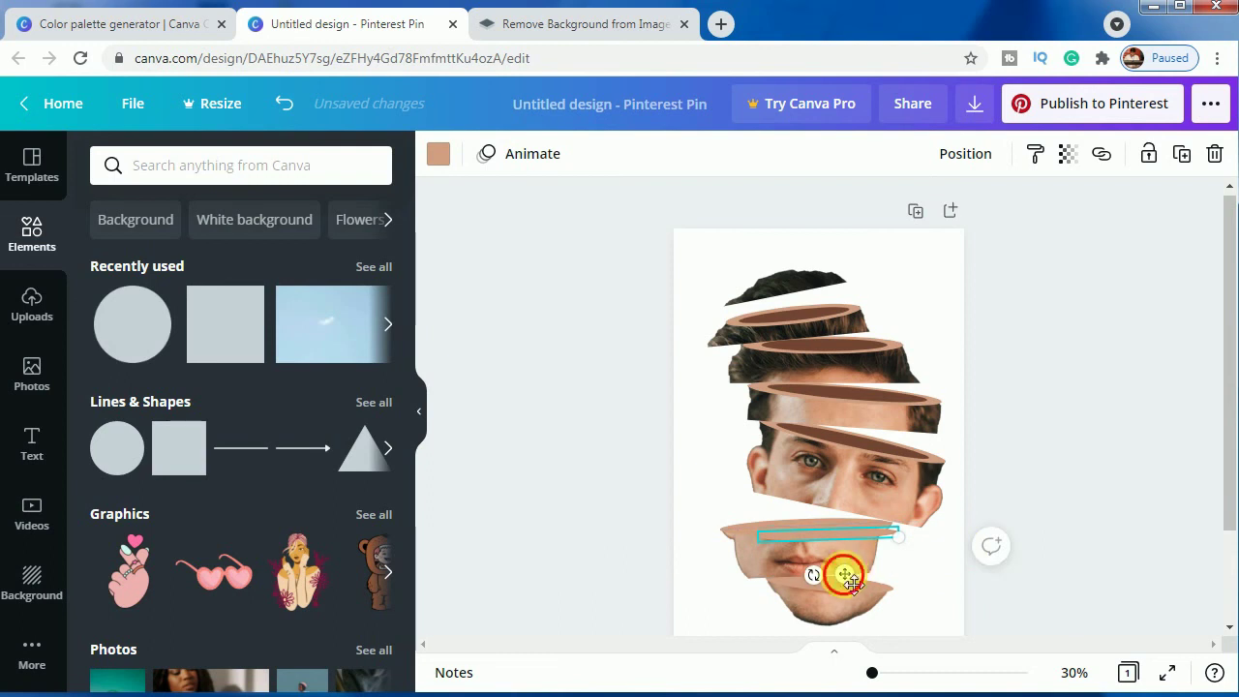
left_click_drag(838, 572, 838, 577)
left_click(438, 153)
left_click(162, 253)
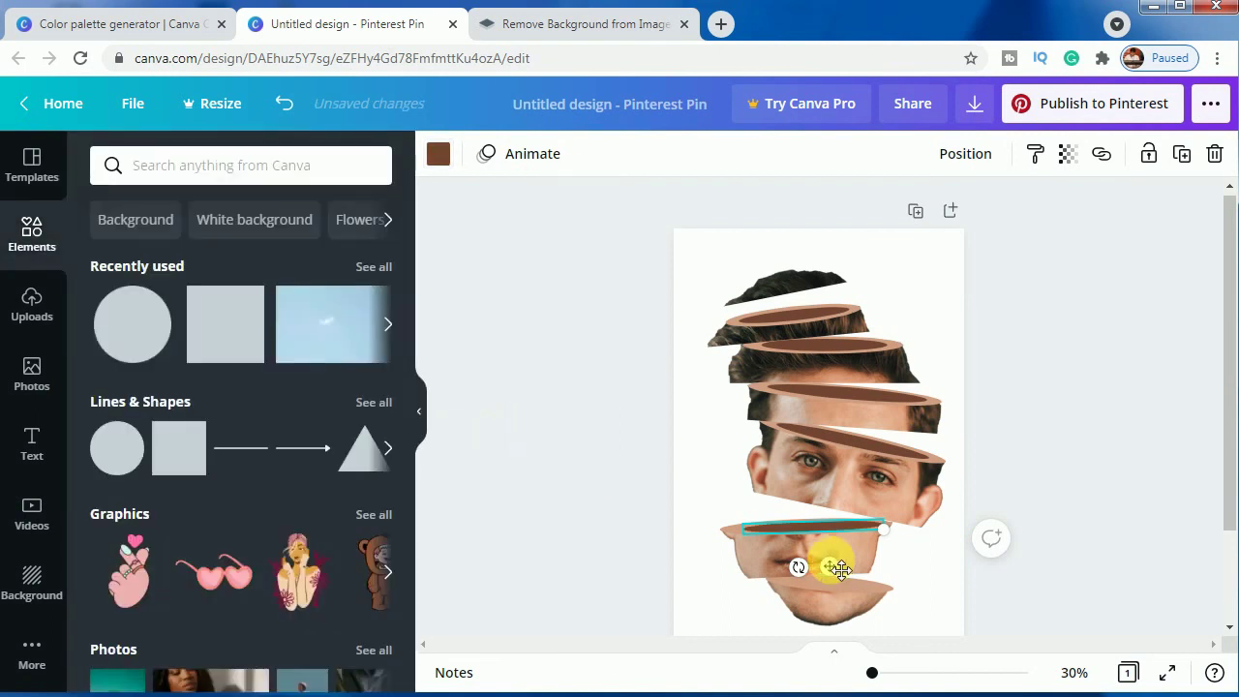
left_click_drag(840, 569, 840, 570)
left_click(1078, 496)
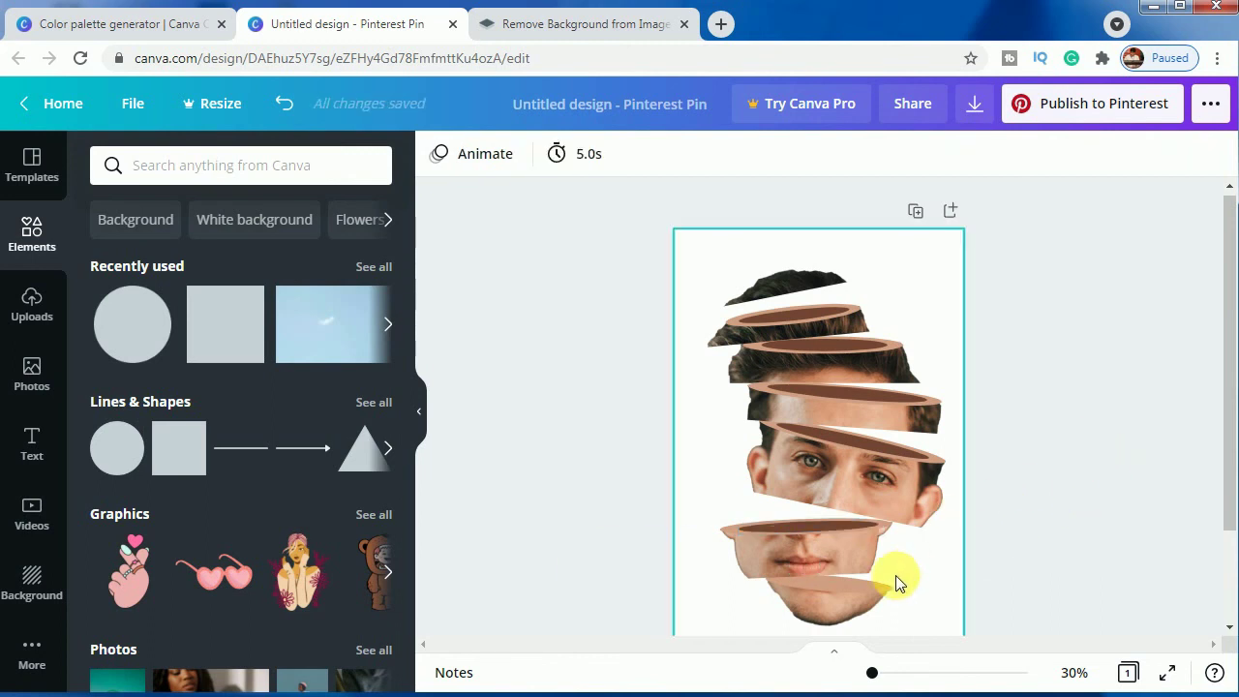
Duplicate the chin-gap ellipse, resize the copy to about 443 × 29, and colour it brown
left_click(869, 585)
left_click(1181, 153)
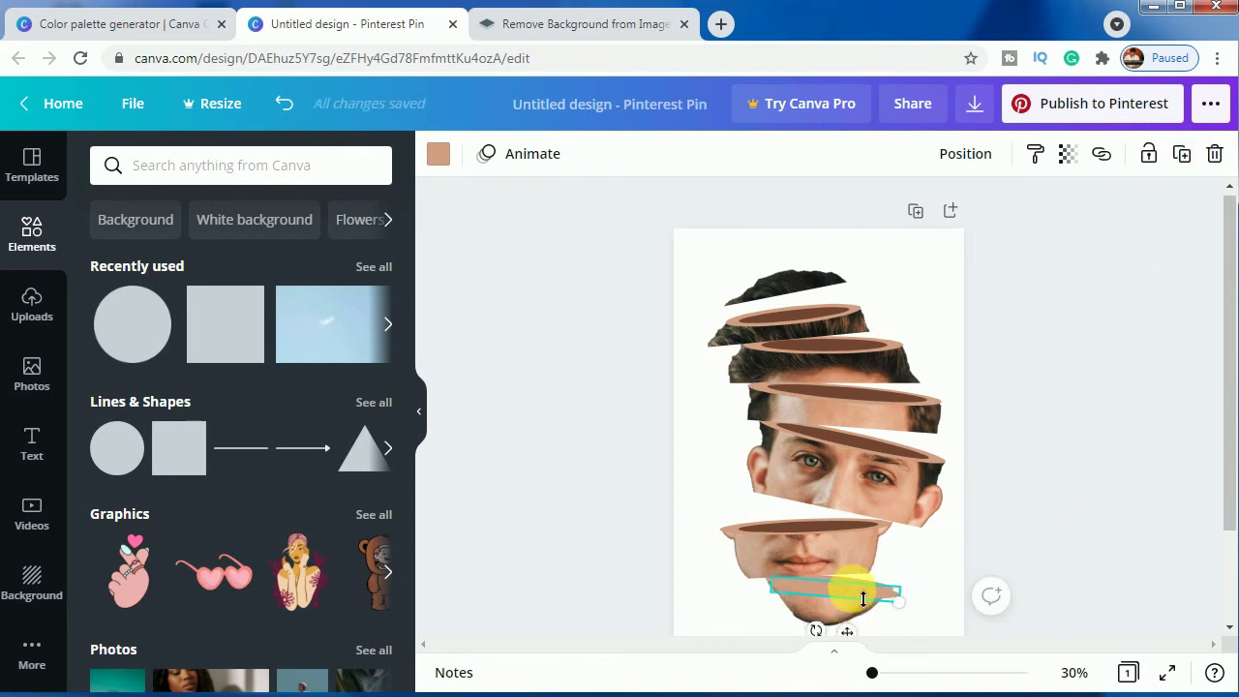
mouse_move(864, 598)
left_mouse_down()
mouse_move(833, 591)
mouse_move(861, 591)
left_mouse_up()
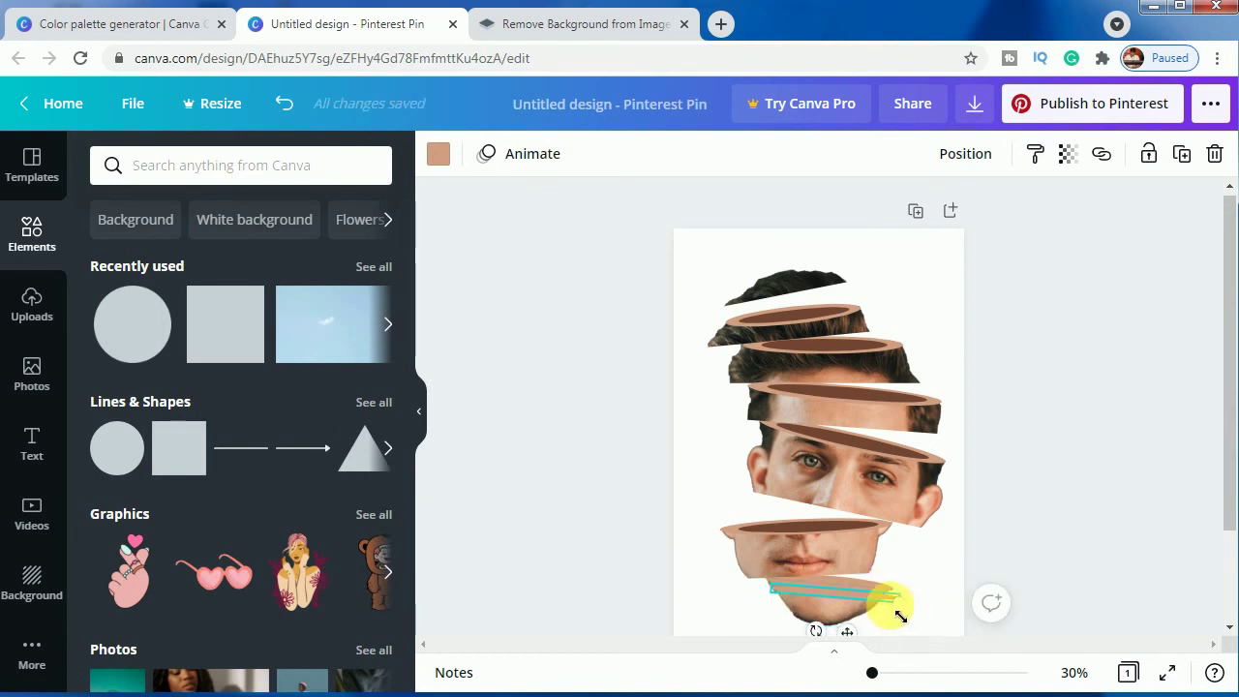
left_click_drag(834, 598, 710, 612)
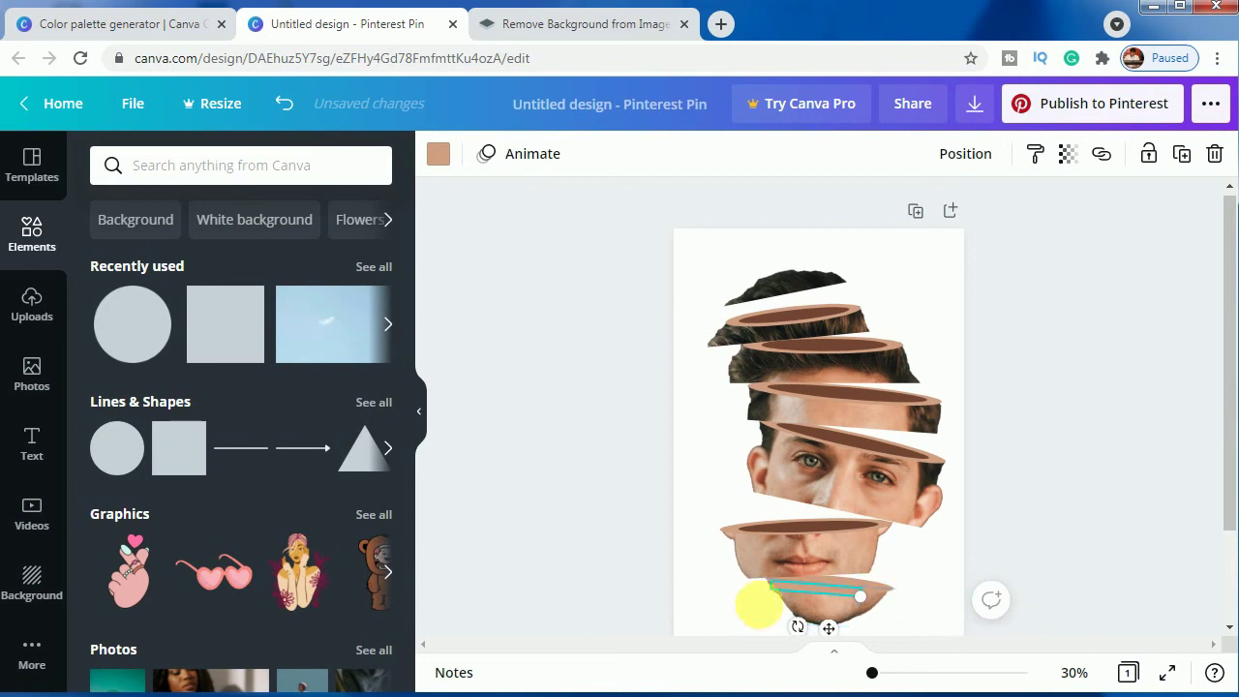
left_click_drag(833, 636, 853, 632)
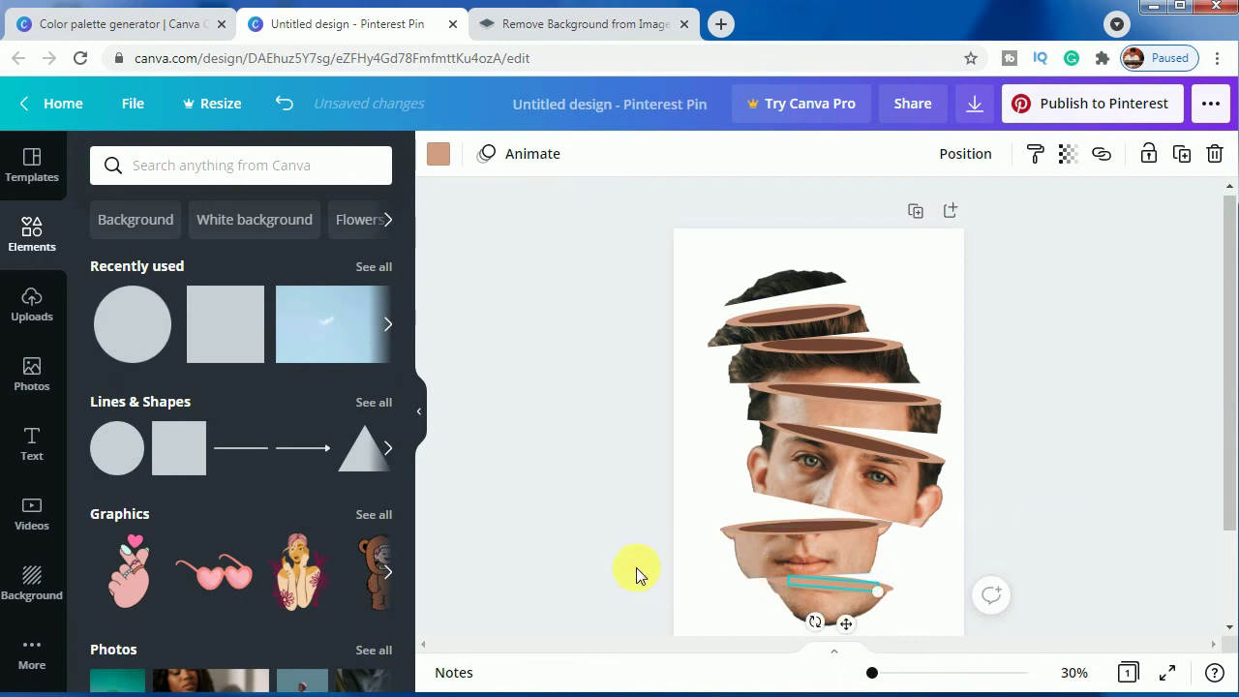
left_click(451, 155)
left_click(162, 254)
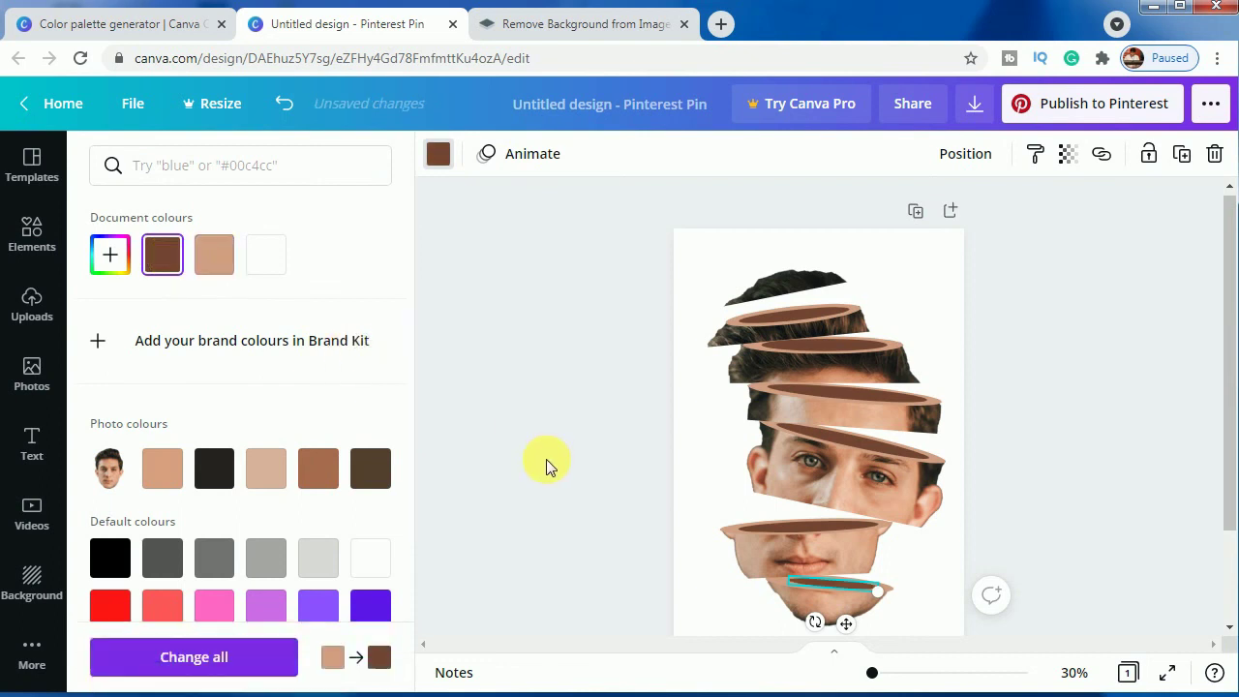
left_click(546, 459)
left_click(546, 458)
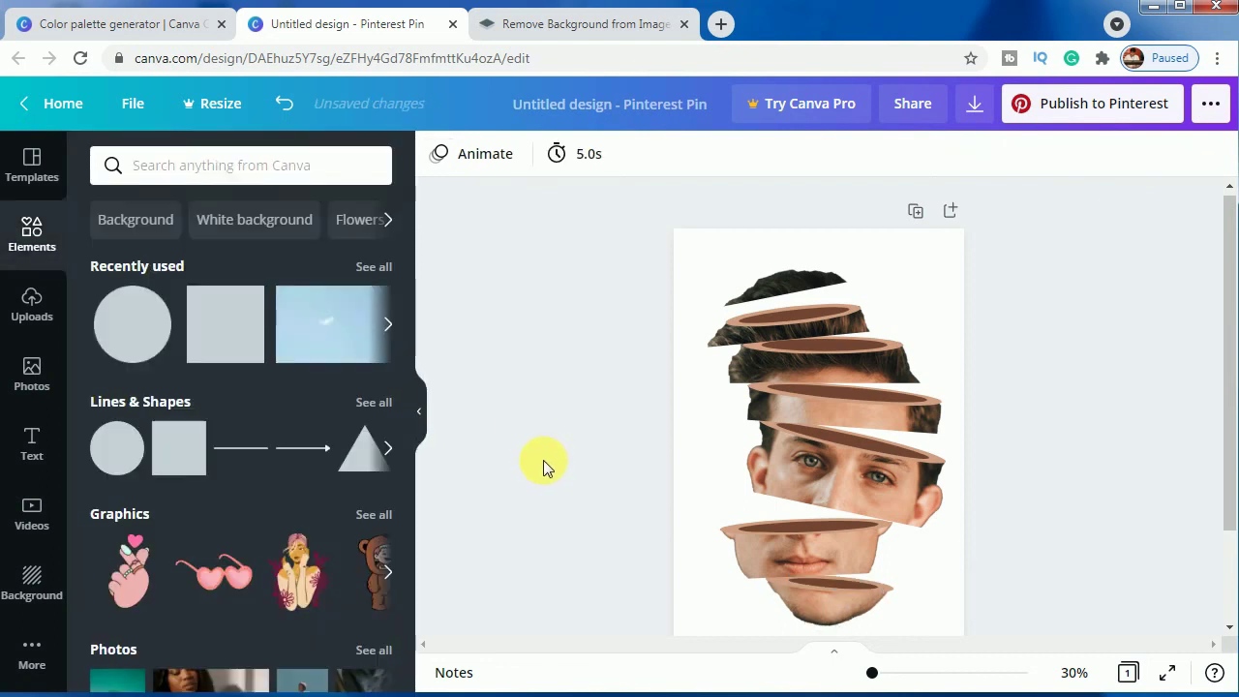
Nudge the chin-gap ellipses and stretch the brown sliver's right end to fit the gap
left_click(889, 587)
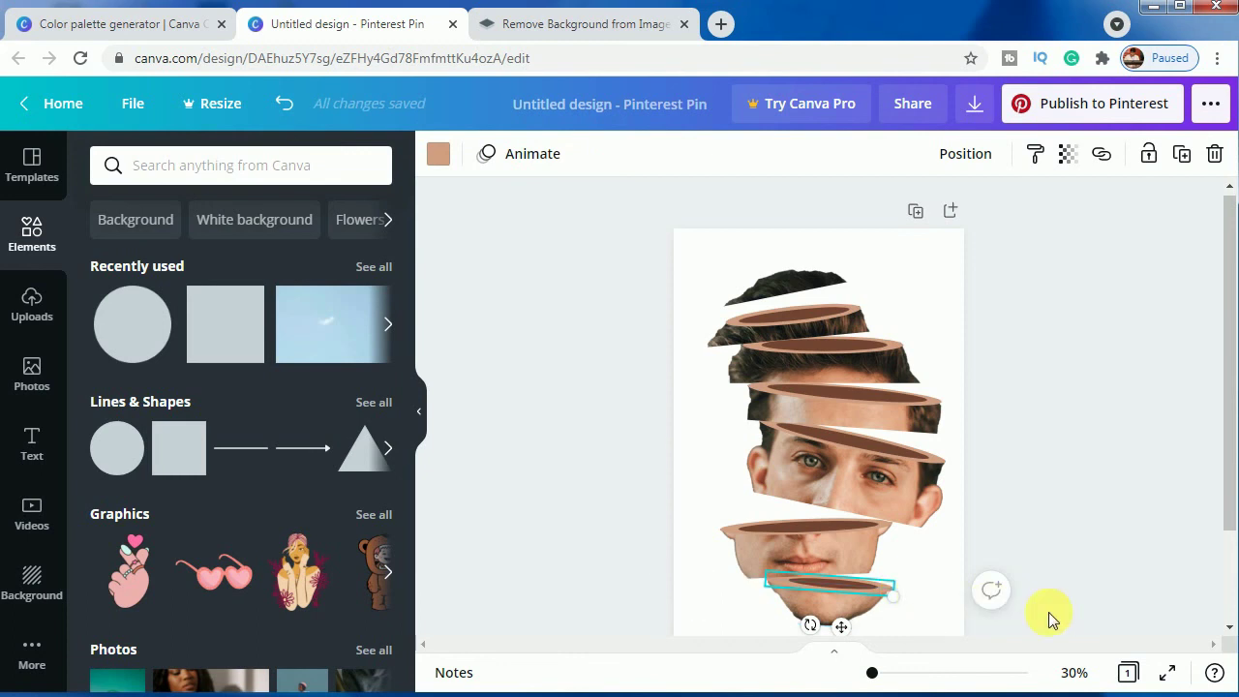
key("Left")
key("Left")
key("Left")
key("Left")
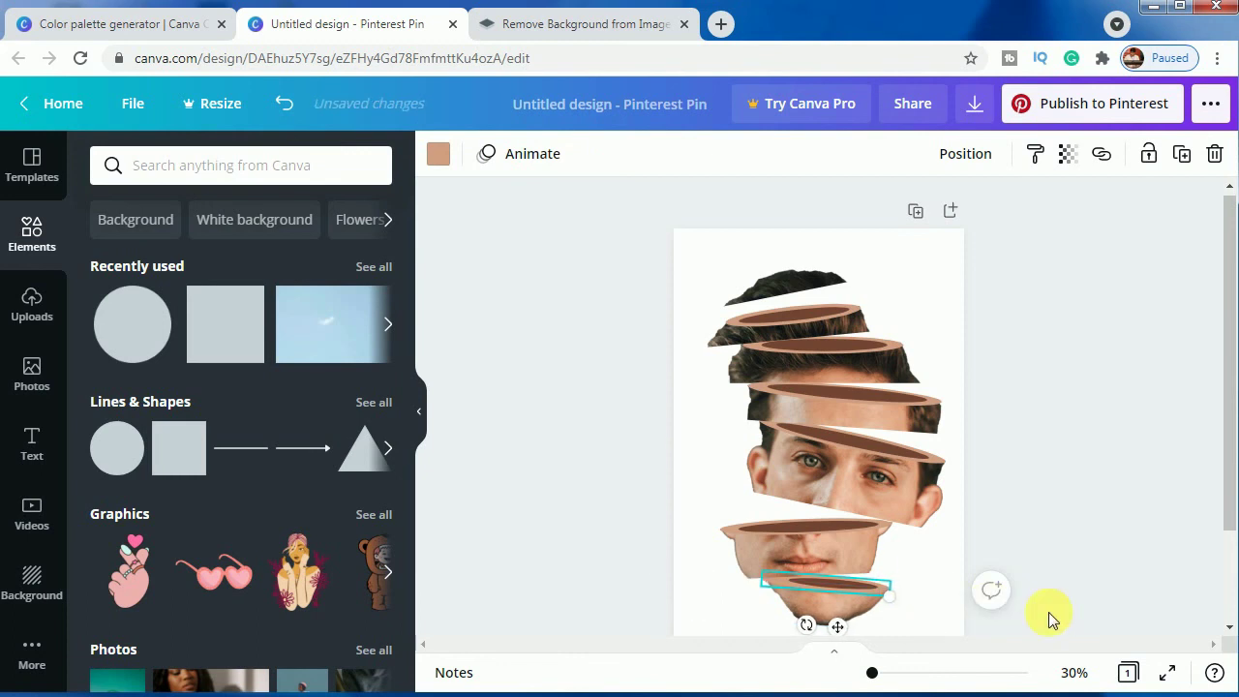
key("Right")
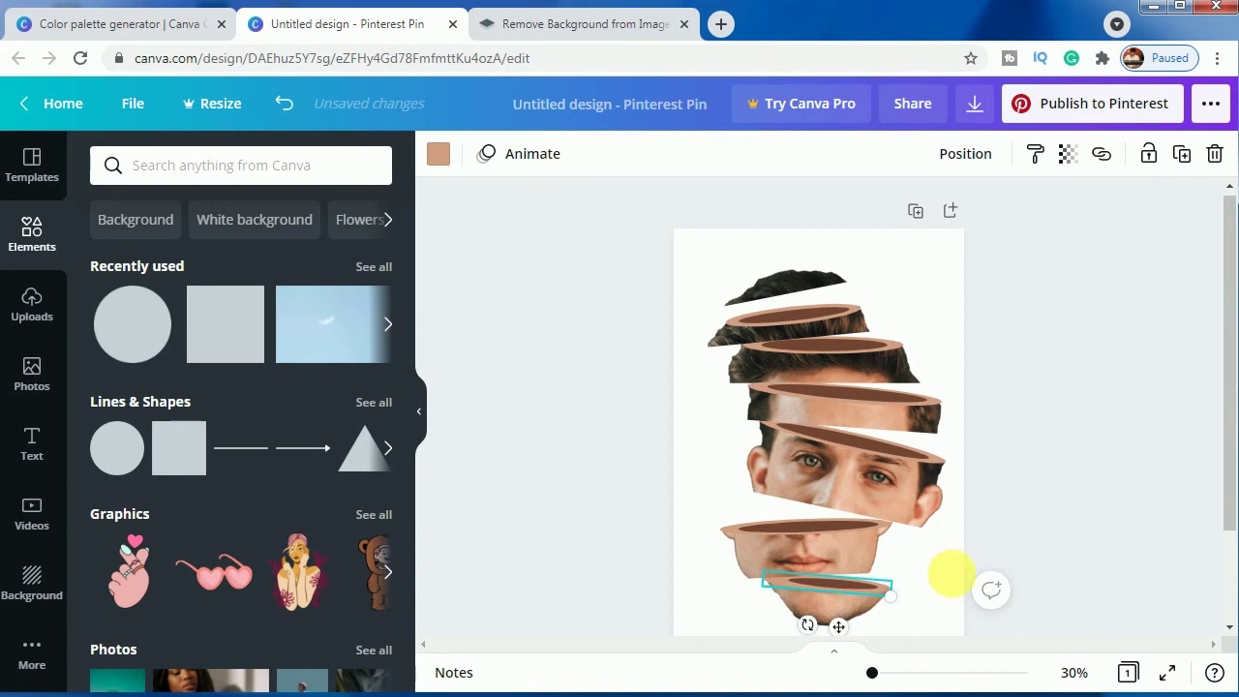
left_click(852, 585)
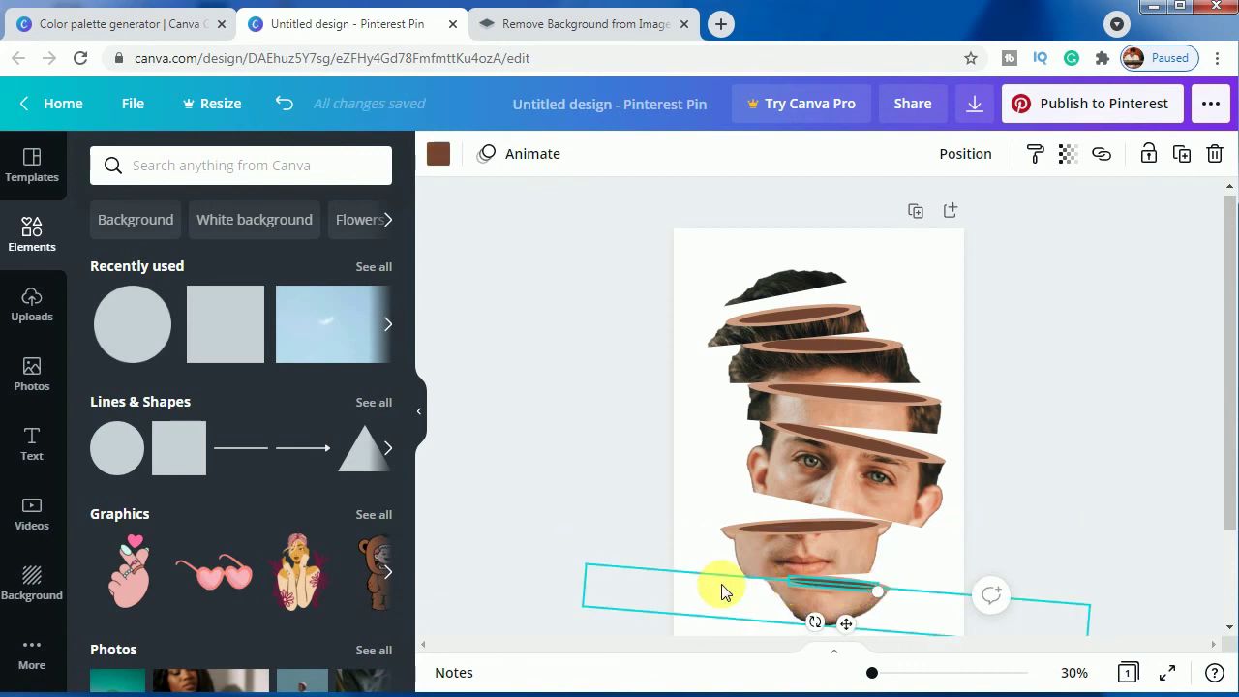
mouse_move(877, 591)
left_mouse_down()
mouse_move(892, 599)
mouse_move(888, 589)
left_mouse_up()
key("Left")
key("Left")
key("Left")
key("Left")
key("Left")
key("Left")
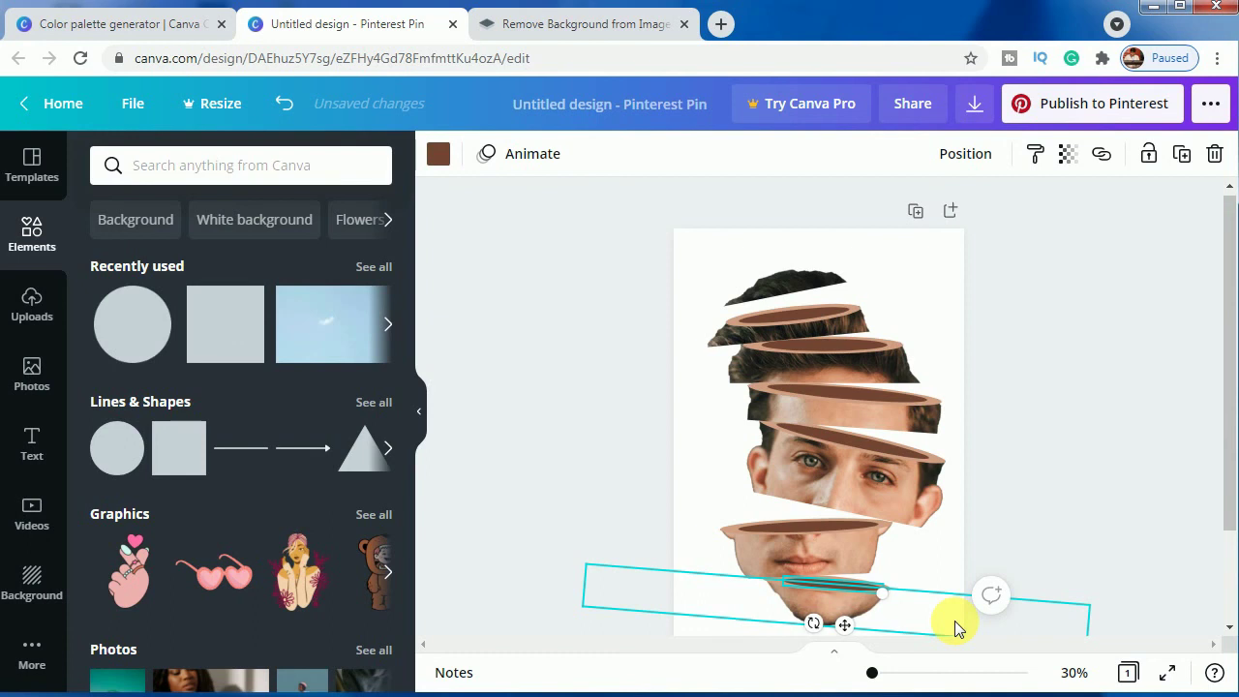
left_click(1114, 489)
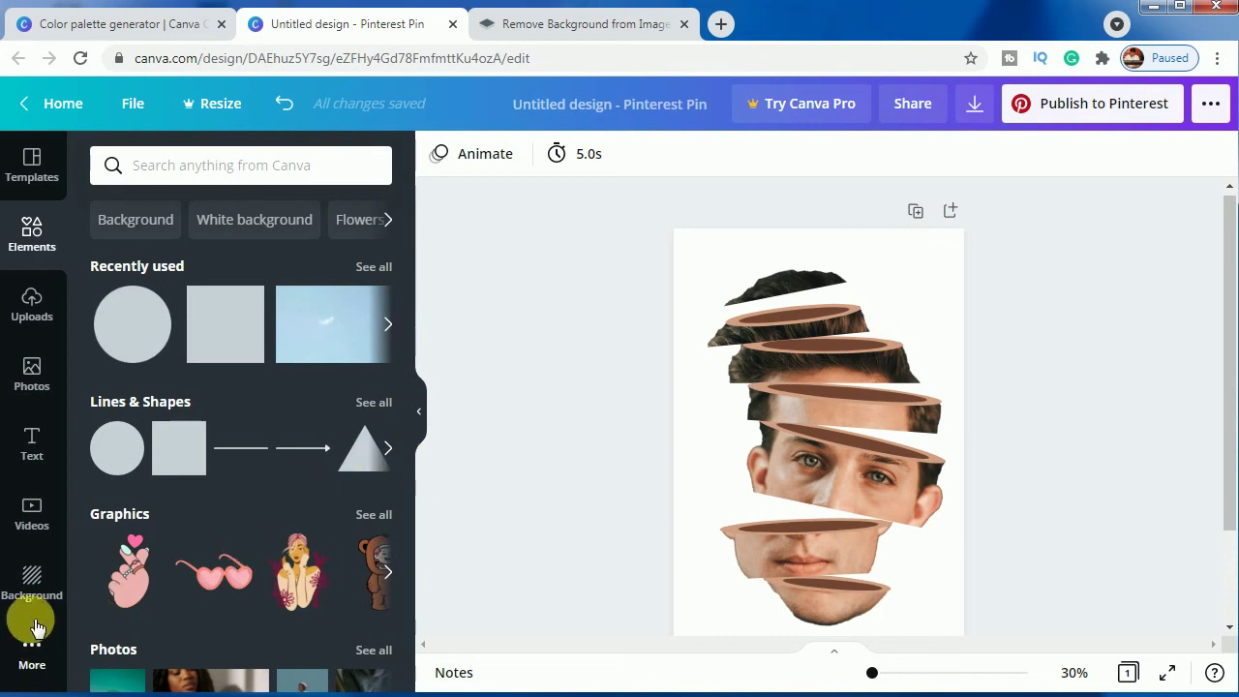
Set the page background to a solid golden yellow, #F6D967
left_click(30, 582)
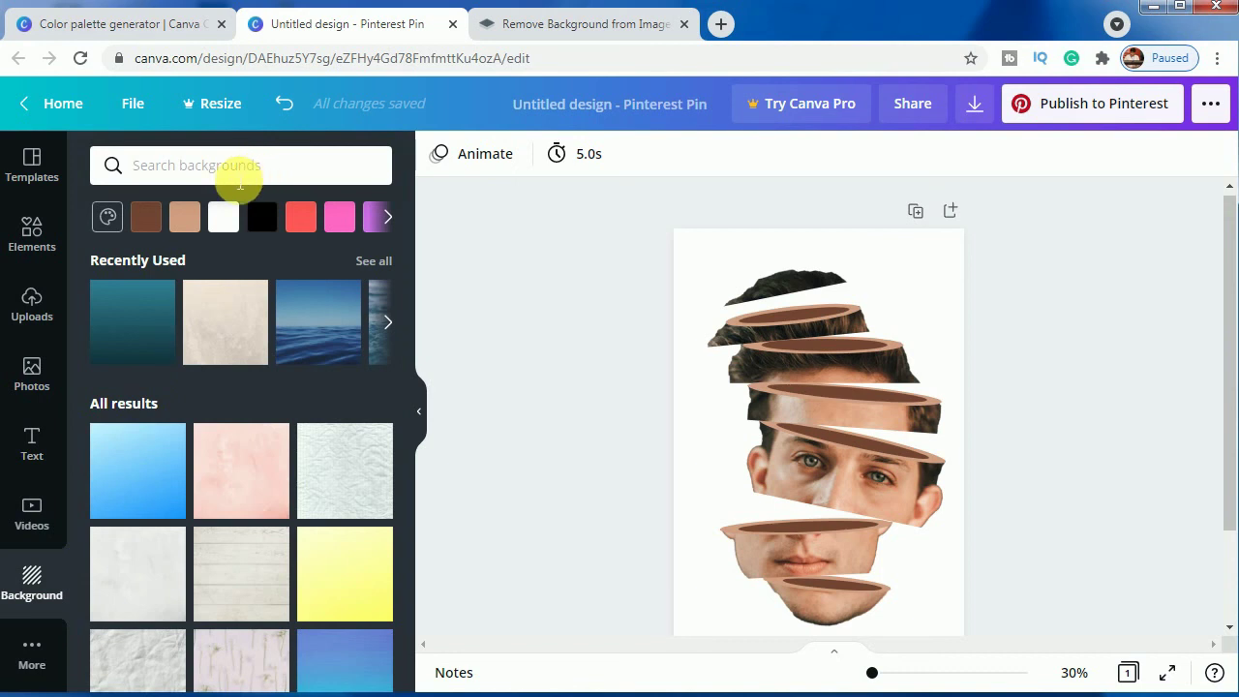
left_click(110, 217)
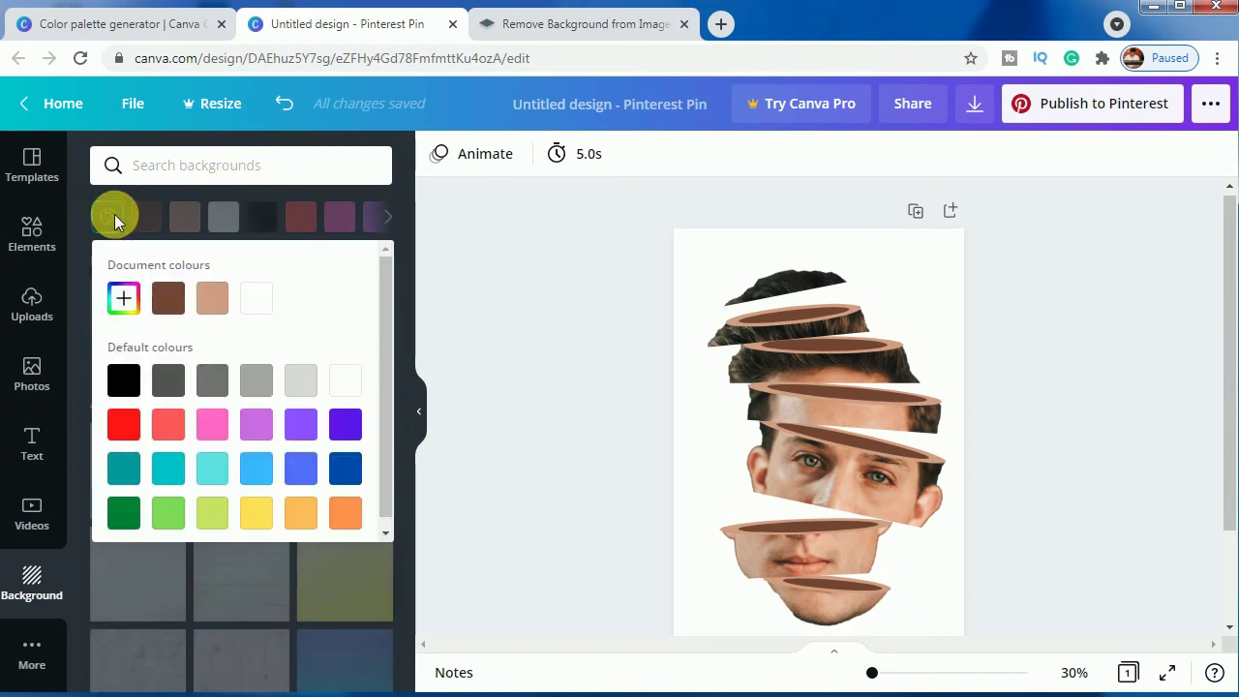
left_click(259, 519)
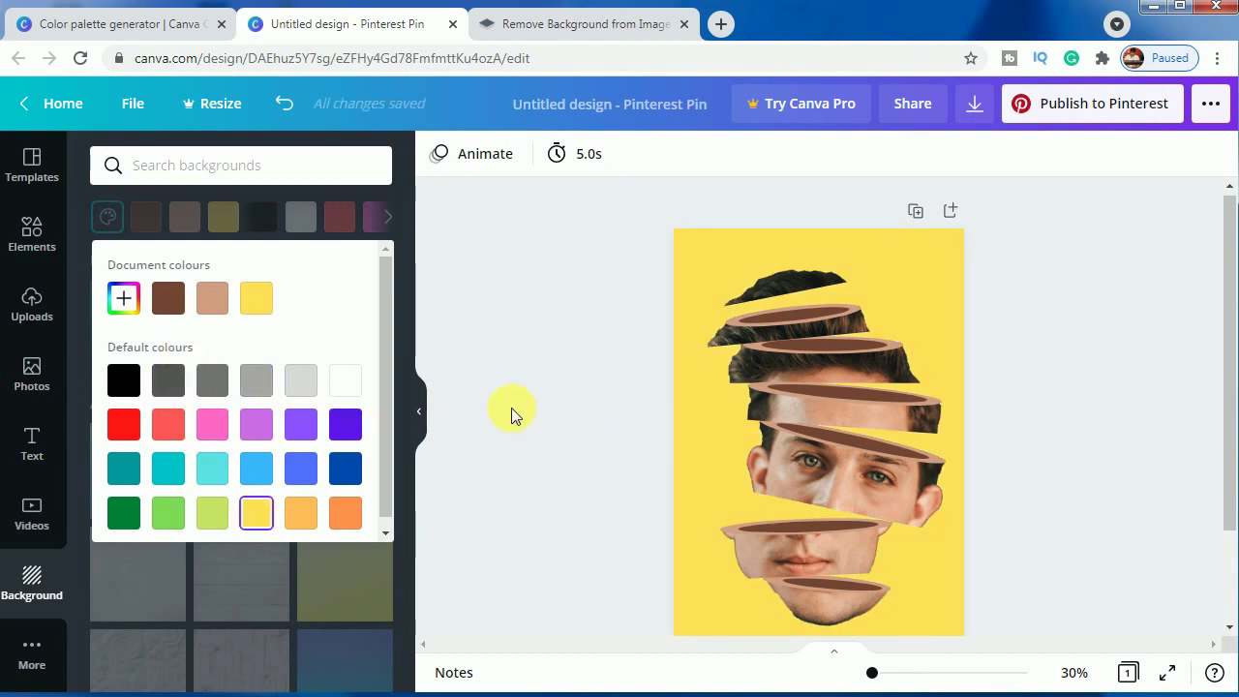
left_click(124, 298)
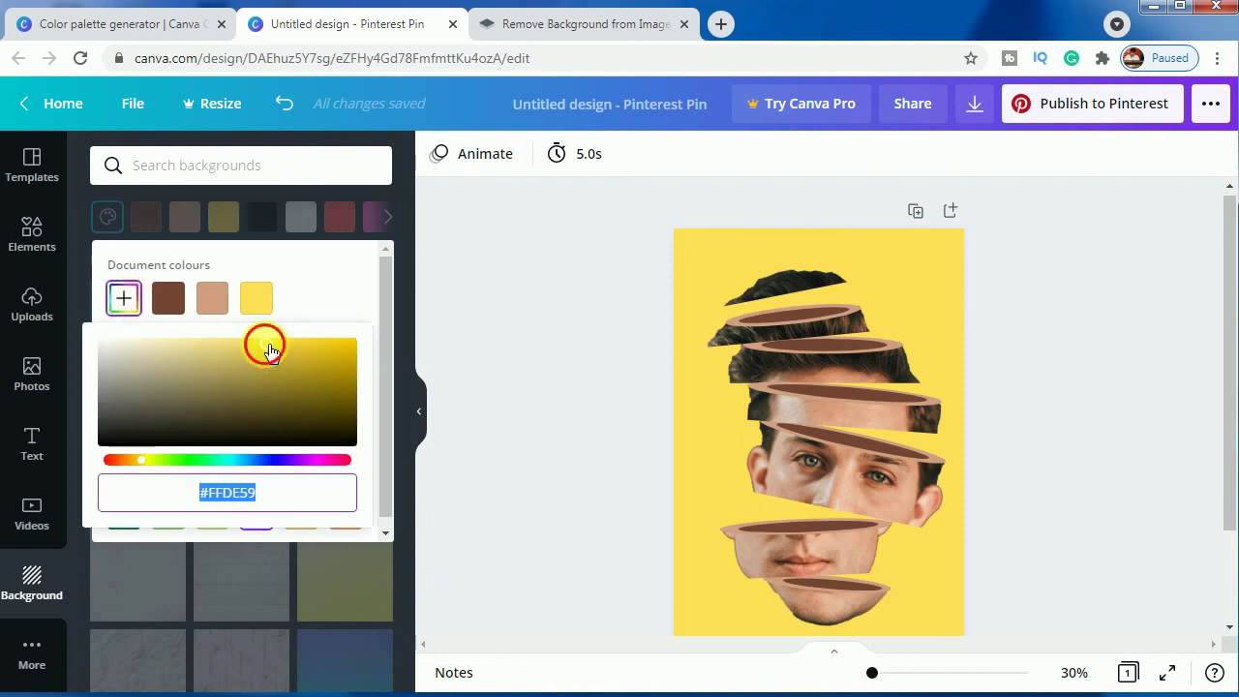
mouse_move(265, 343)
left_mouse_down()
mouse_move(282, 343)
mouse_move(249, 343)
left_mouse_up()
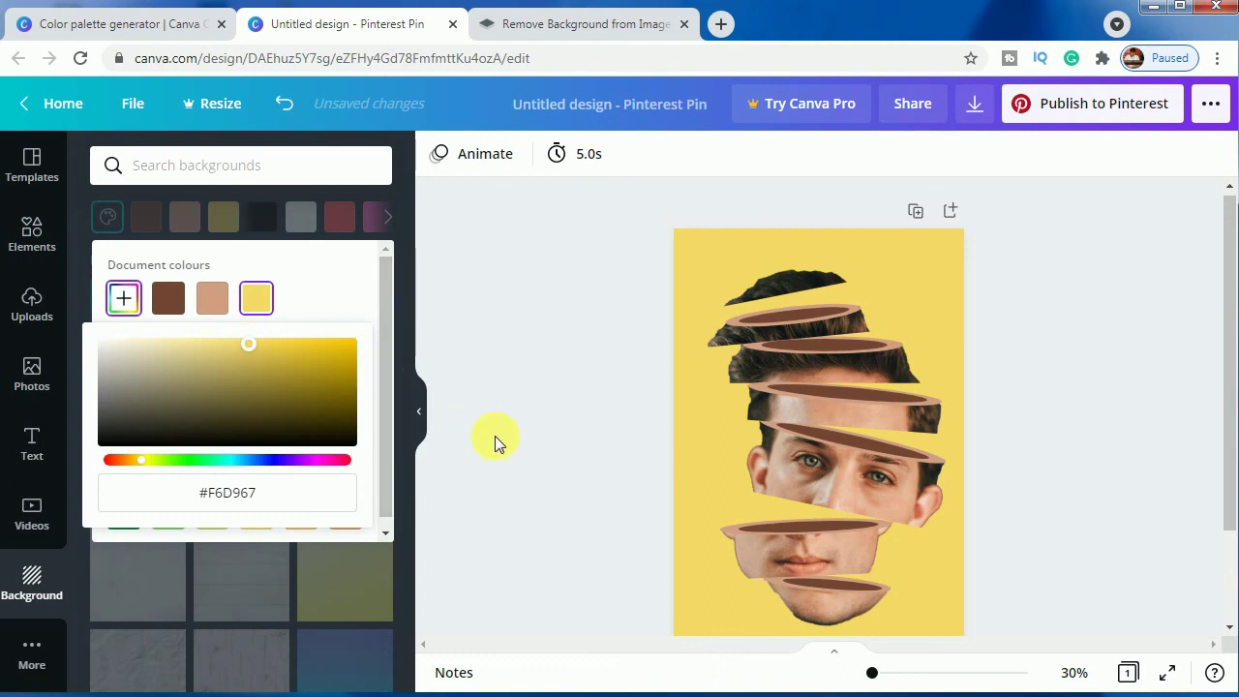
left_click(523, 474)
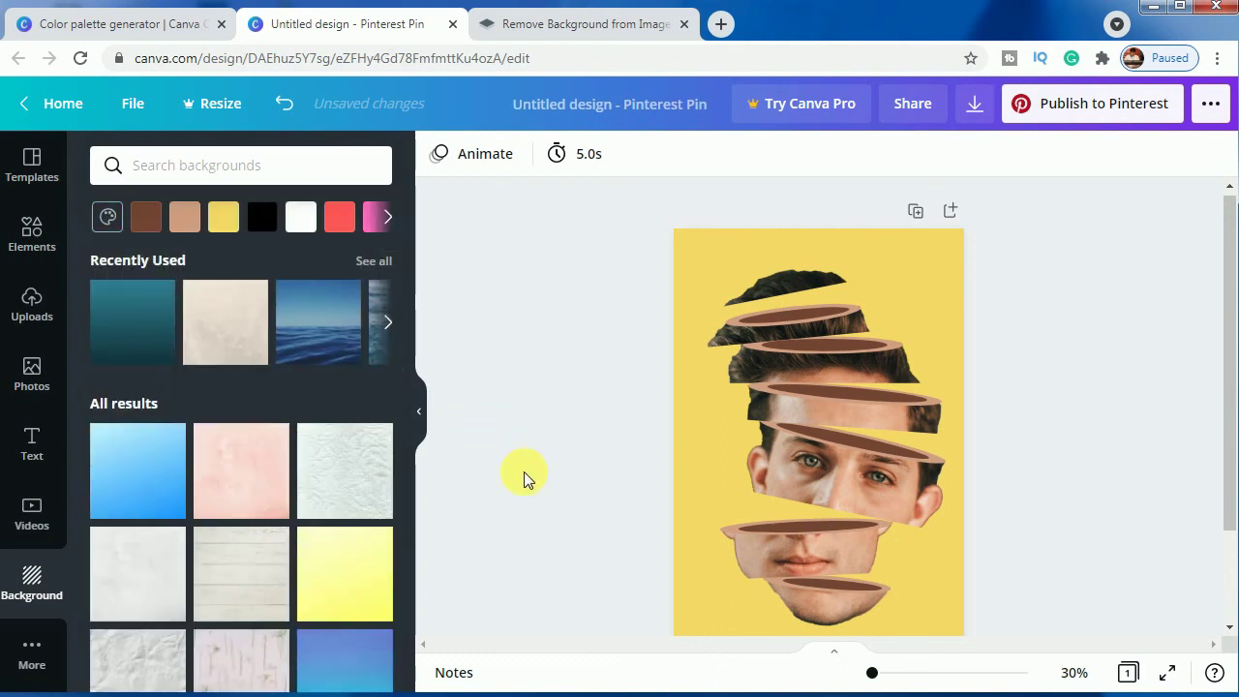